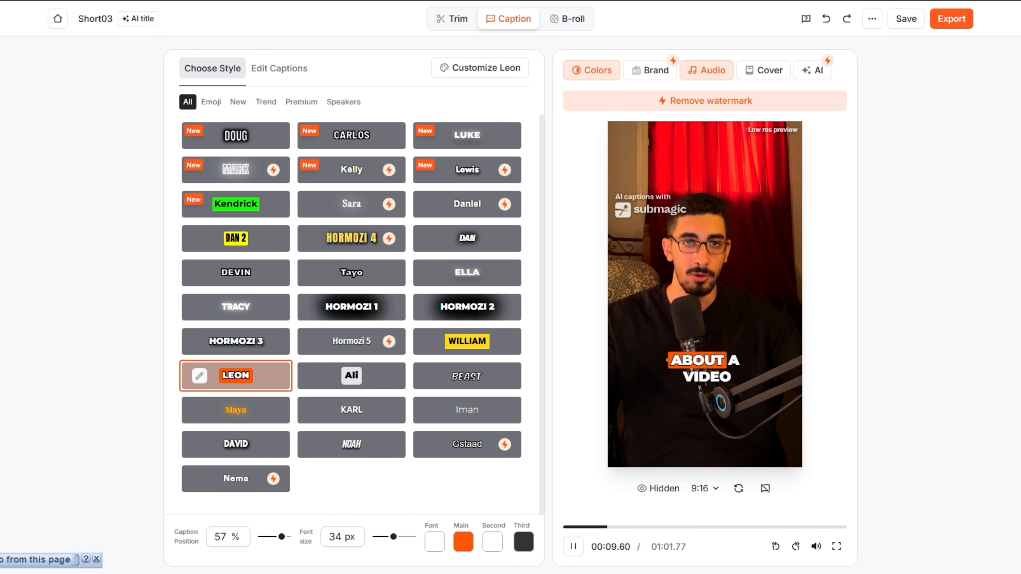
Step: Pause the Short03 video preview and open the B-roll section
{"action": "key", "text": "space"}
{"action": "left_click", "coordinate": [567, 19]}
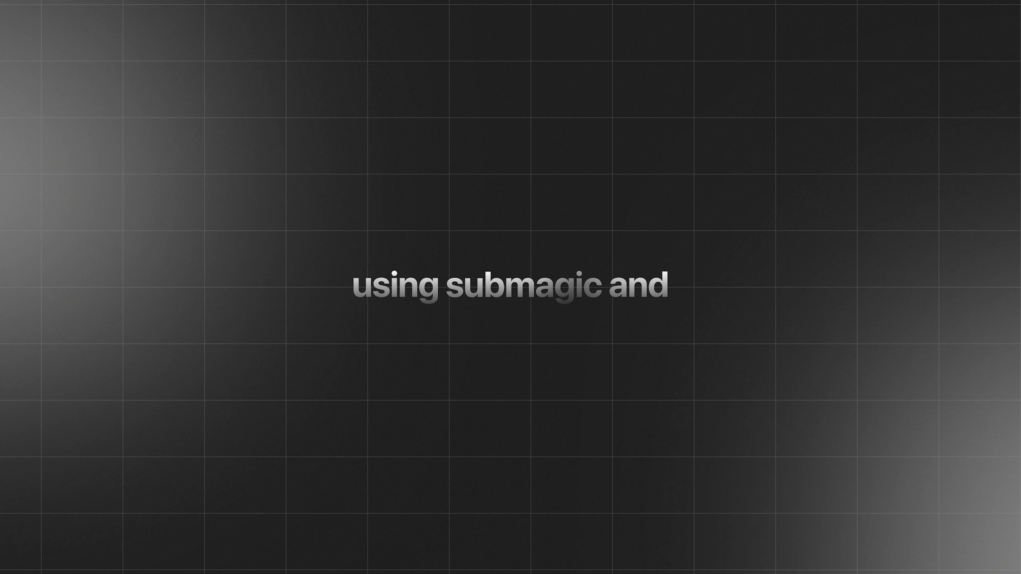
Step: Switch to After Effects and create a "Bounce" text layer with a centered anchor point, aligned to the center of the composition
{"action": "type", "text": "Bounce"}
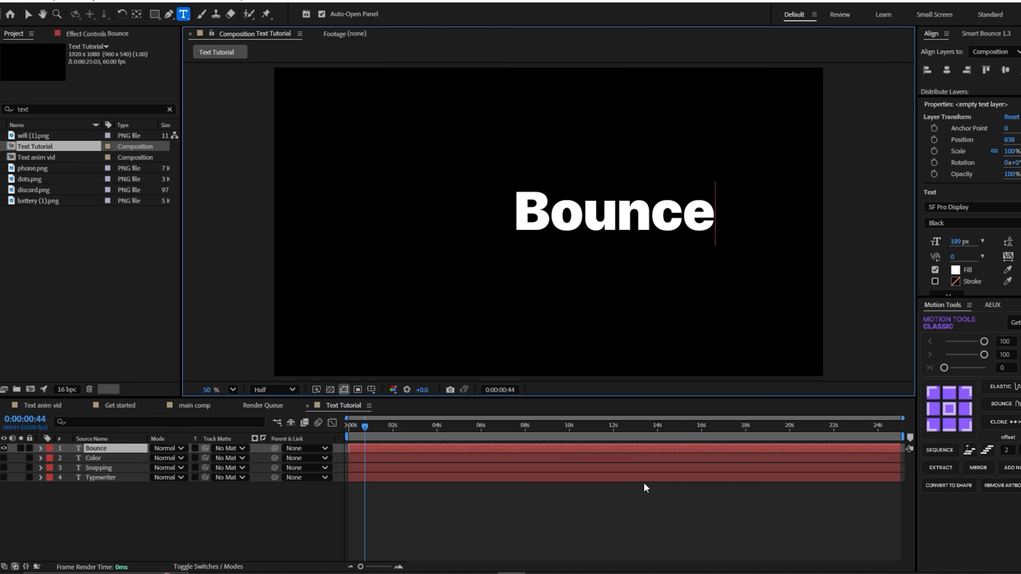
{"action": "left_click", "coordinate": [643, 483]}
{"action": "left_click", "coordinate": [644, 454]}
{"action": "left_click", "coordinate": [949, 410]}
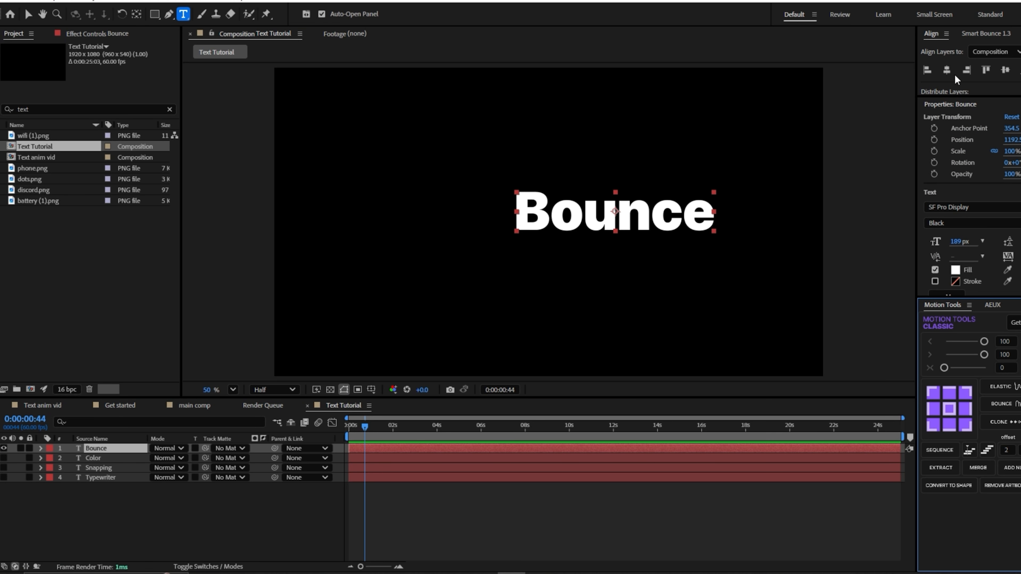
{"action": "left_click", "coordinate": [946, 70]}
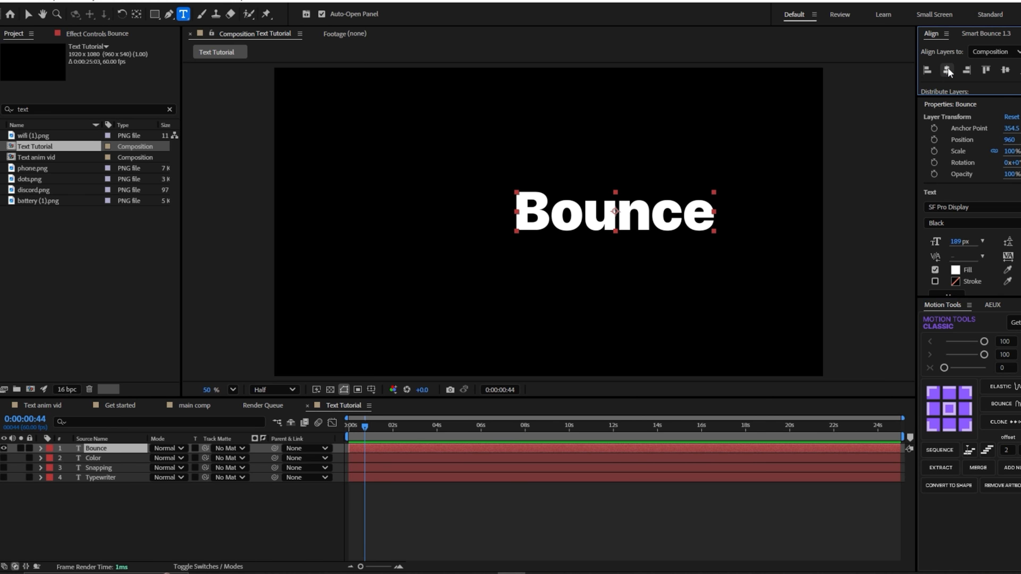
{"action": "left_click", "coordinate": [1005, 70]}
{"action": "left_click", "coordinate": [448, 498]}
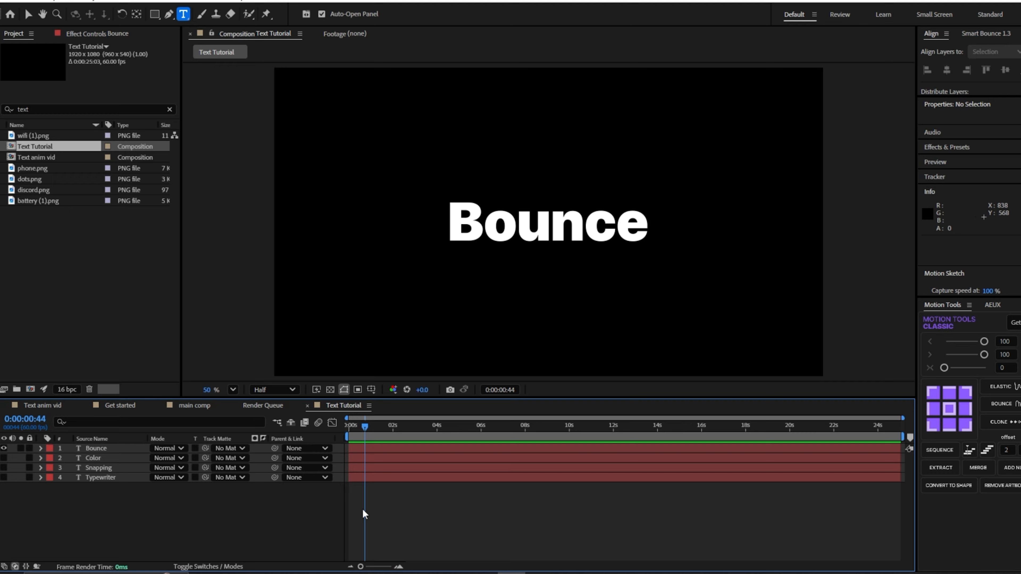
Step: Add a text animator with Position and Opacity properties to the Bounce layer and set its Opacity to 0%
{"action": "left_click", "coordinate": [41, 448]}
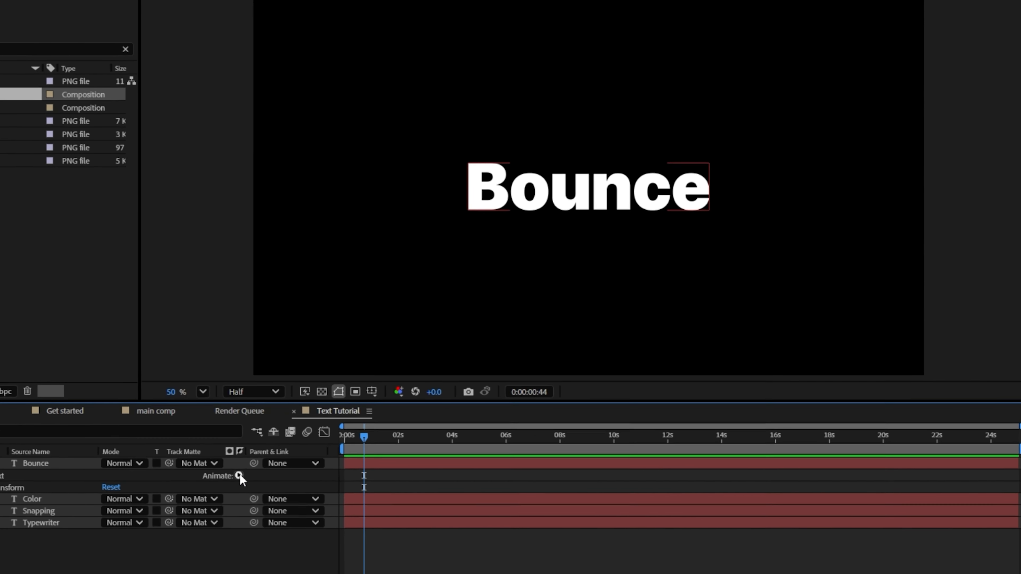
{"action": "left_click", "coordinate": [262, 458]}
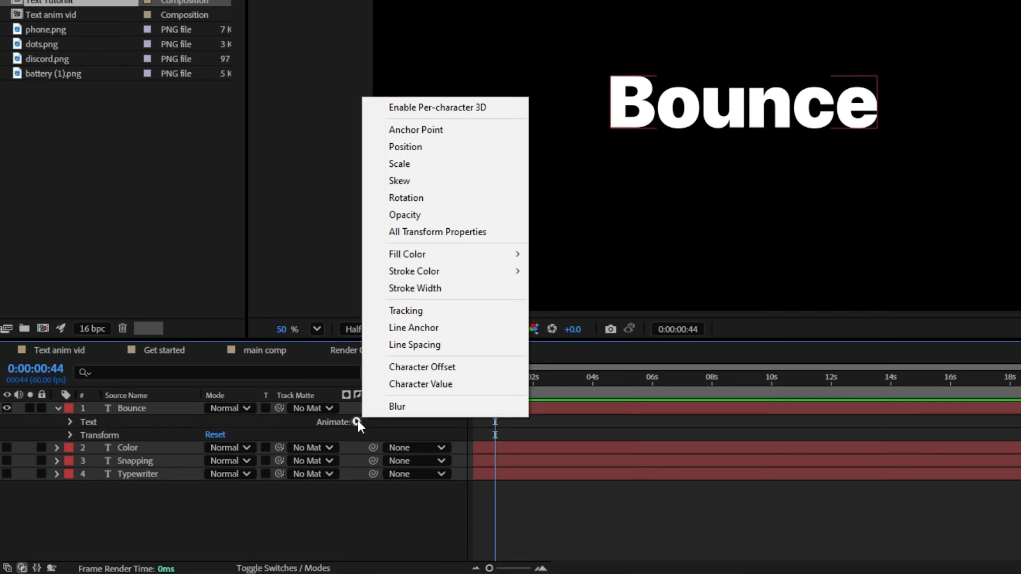
{"action": "left_click", "coordinate": [432, 146]}
{"action": "left_click", "coordinate": [355, 474]}
{"action": "mouse_move", "coordinate": [388, 480]}
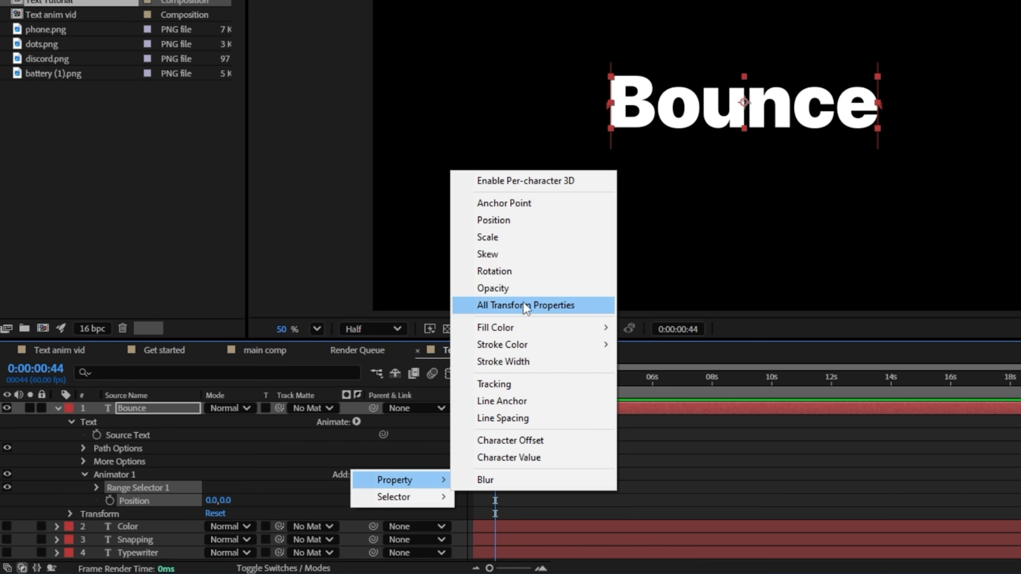
{"action": "left_click", "coordinate": [499, 288]}
{"action": "left_click", "coordinate": [219, 513]}
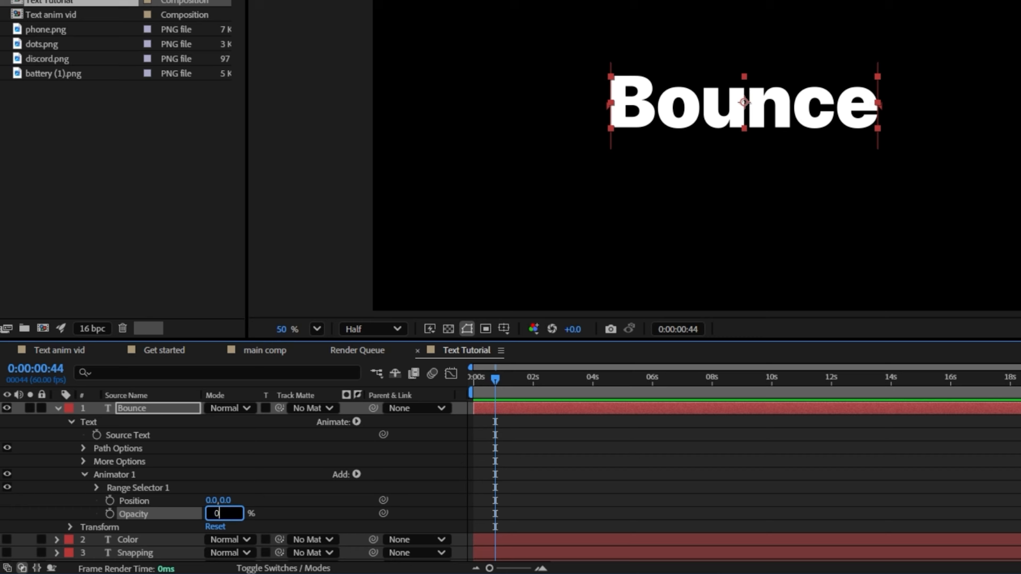
{"action": "type", "text": "0"}
{"action": "key", "text": "Return"}
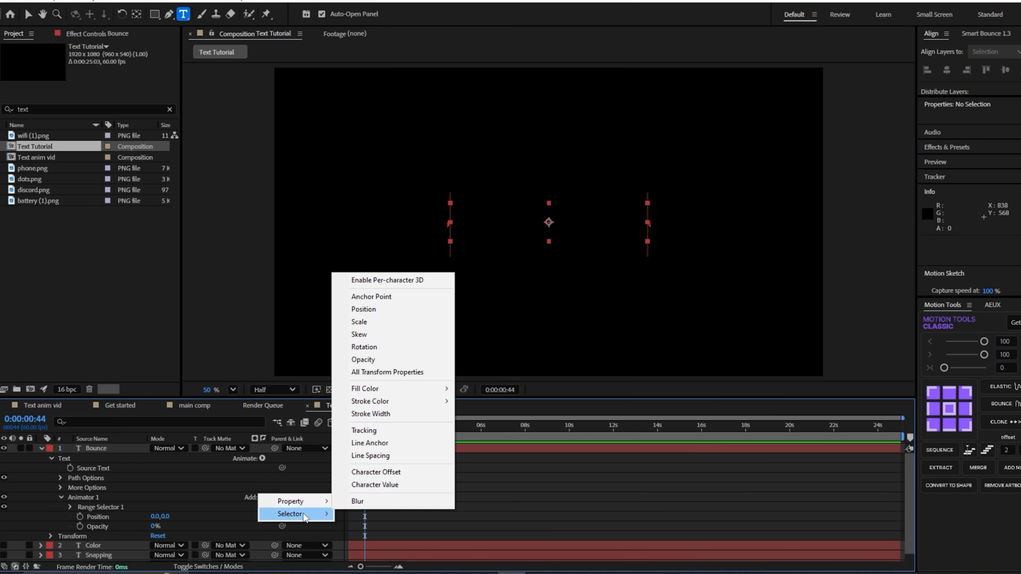
Step: Add an Expression selector to the Bounce layer's Animator 1 and expand its properties
{"action": "mouse_move", "coordinate": [300, 515]}
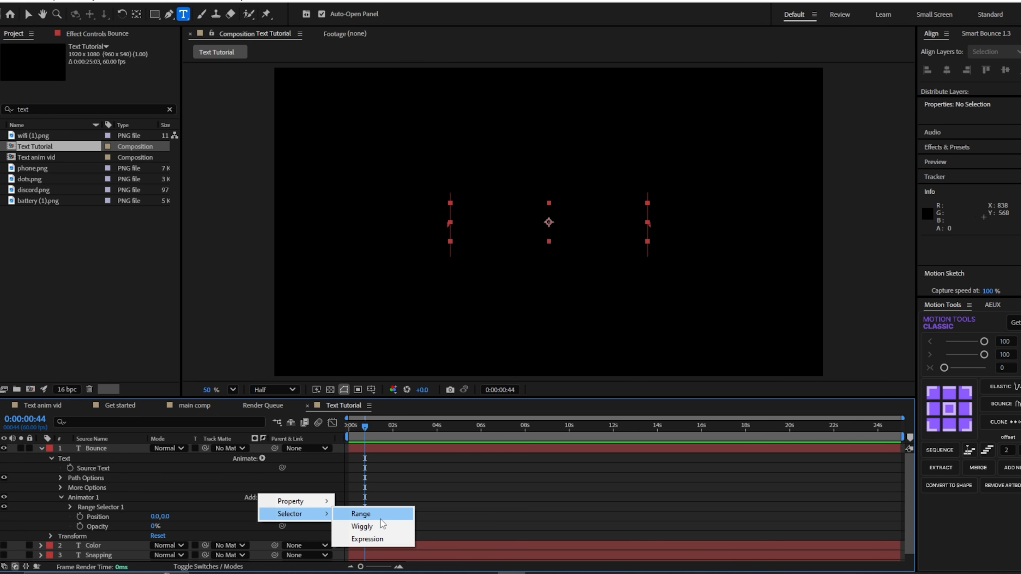
{"action": "left_click", "coordinate": [384, 540]}
{"action": "left_click", "coordinate": [71, 516]}
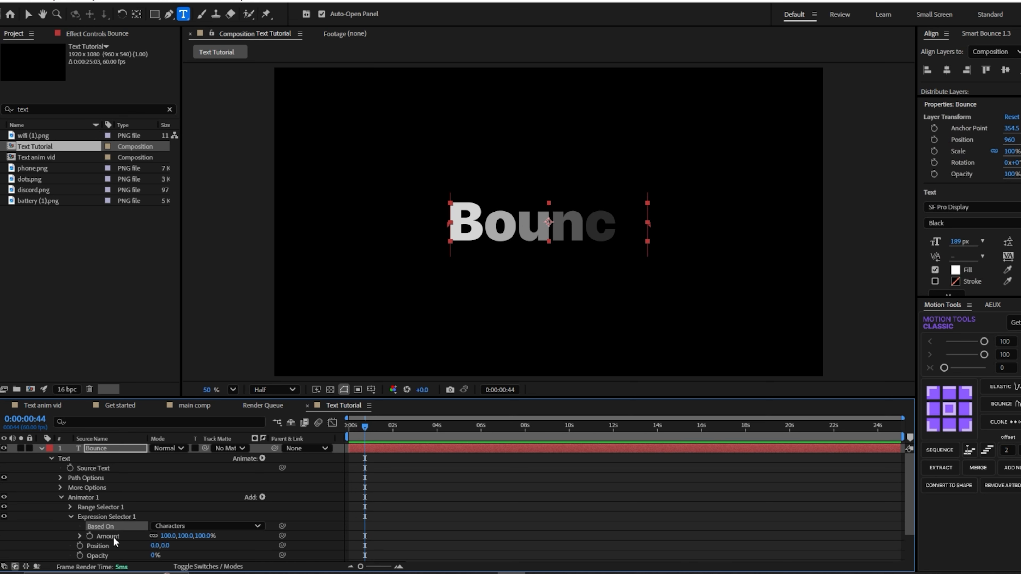
Step: Copy the first text bounce expression from the Expressions Google Doc and apply it to the Bounce expression selector's Amount
{"action": "left_click", "coordinate": [79, 536]}
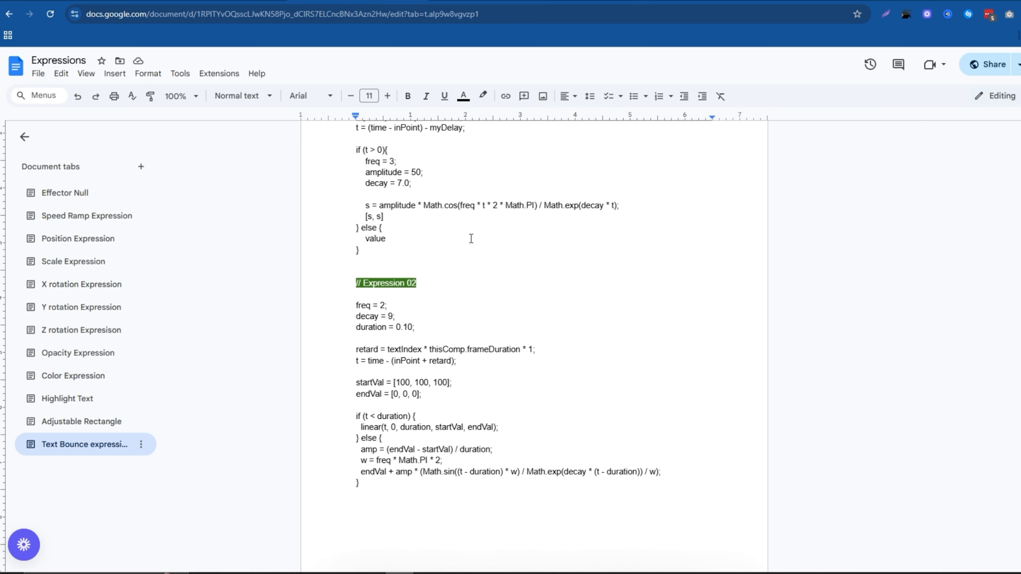
{"action": "left_click_drag", "start_coordinate": [380, 355], "coordinate": [353, 224]}
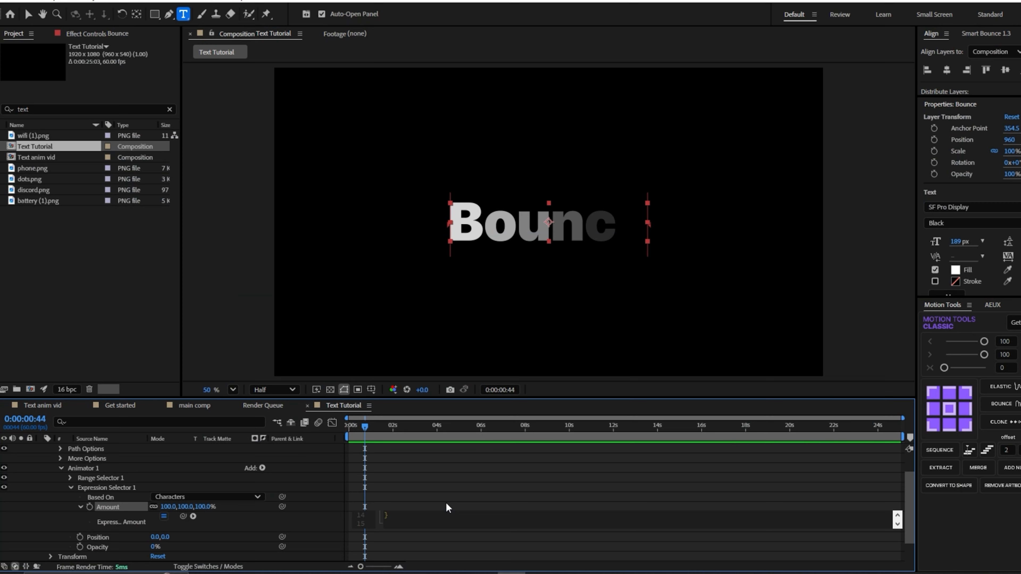
{"action": "left_click", "coordinate": [448, 496]}
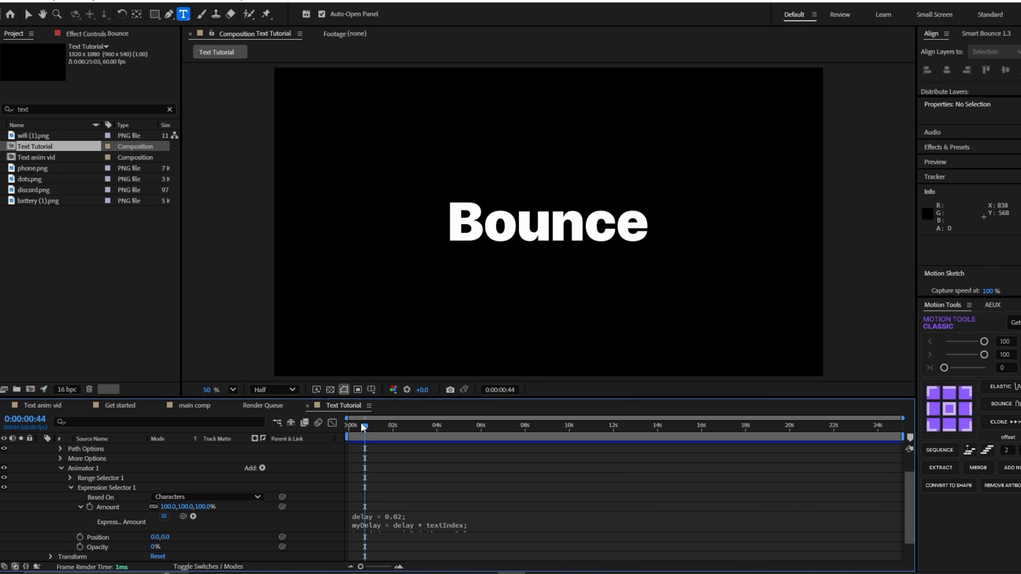
Step: Set the Bounce animator's Position to 0.0, 31.0 and preview the animation from the first frame
{"action": "left_click_drag", "start_coordinate": [168, 537], "coordinate": [183, 538]}
{"action": "left_click", "coordinate": [413, 488]}
{"action": "left_click_drag", "start_coordinate": [366, 425], "coordinate": [346, 428]}
{"action": "key", "text": "space"}
{"action": "key", "text": "space"}
{"action": "key", "text": "space"}
{"action": "key", "text": "space"}
{"action": "key", "text": "space"}
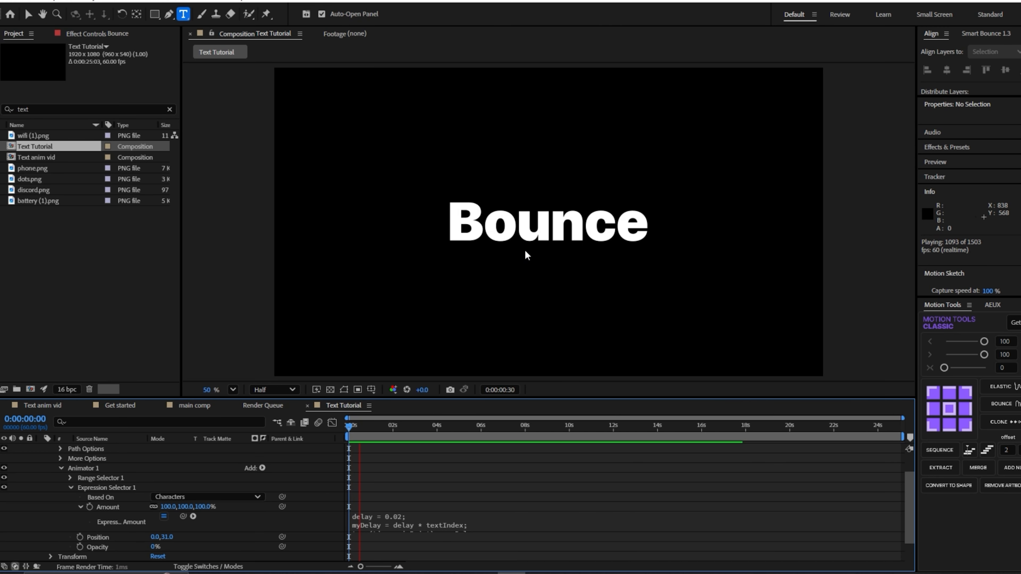
{"action": "key", "text": "space"}
Step: Change the delay in the Bounce Amount expression to 0.05 and play the animation from the start
{"action": "left_click", "coordinate": [422, 524]}
{"action": "left_click", "coordinate": [443, 523]}
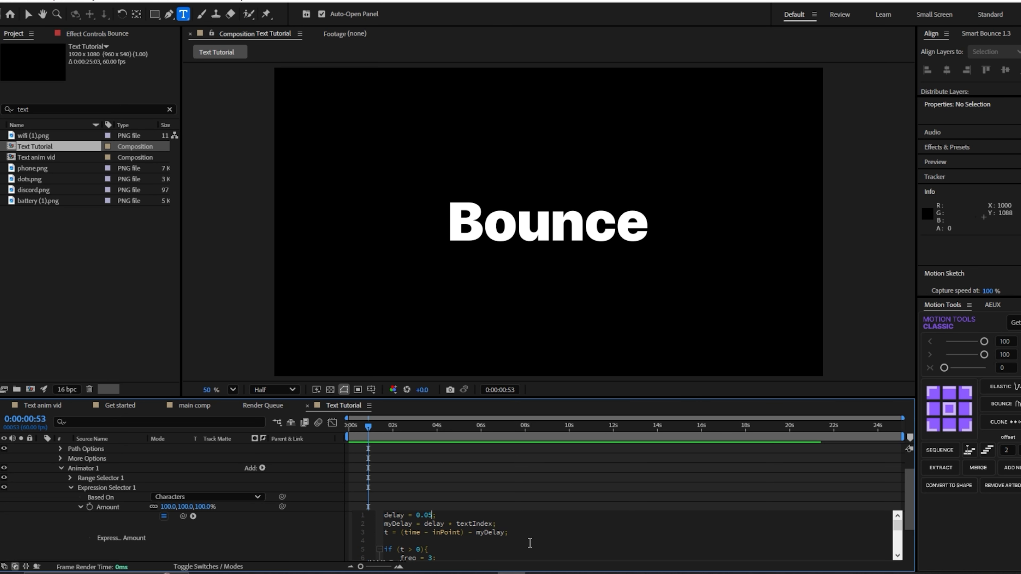
{"action": "left_click", "coordinate": [447, 451]}
{"action": "left_click_drag", "start_coordinate": [368, 427], "coordinate": [326, 433]}
{"action": "key", "text": "space"}
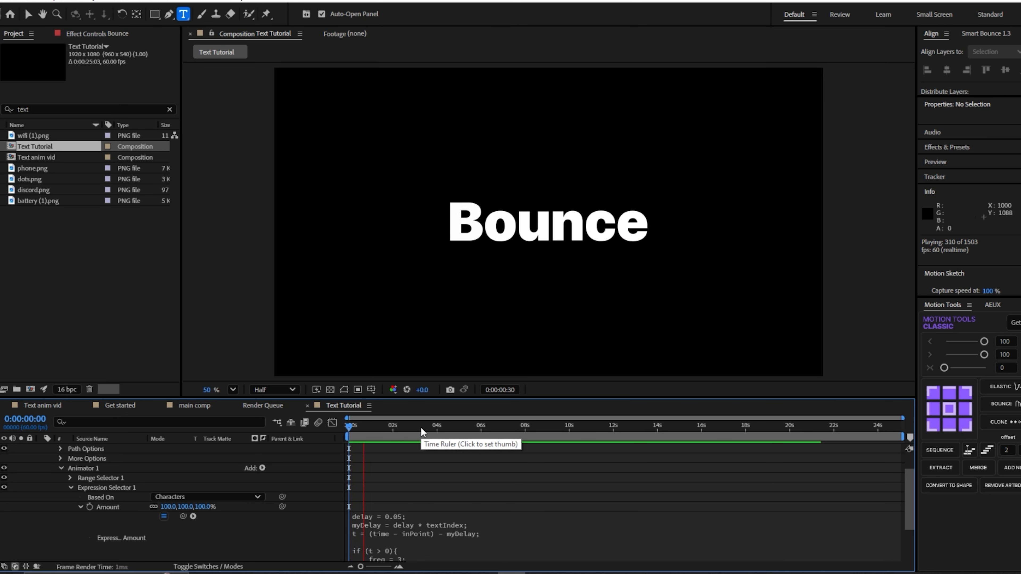
Step: Expand the Bounce layer in the timeline and replay its text animation from the first frame
{"action": "left_click", "coordinate": [414, 450]}
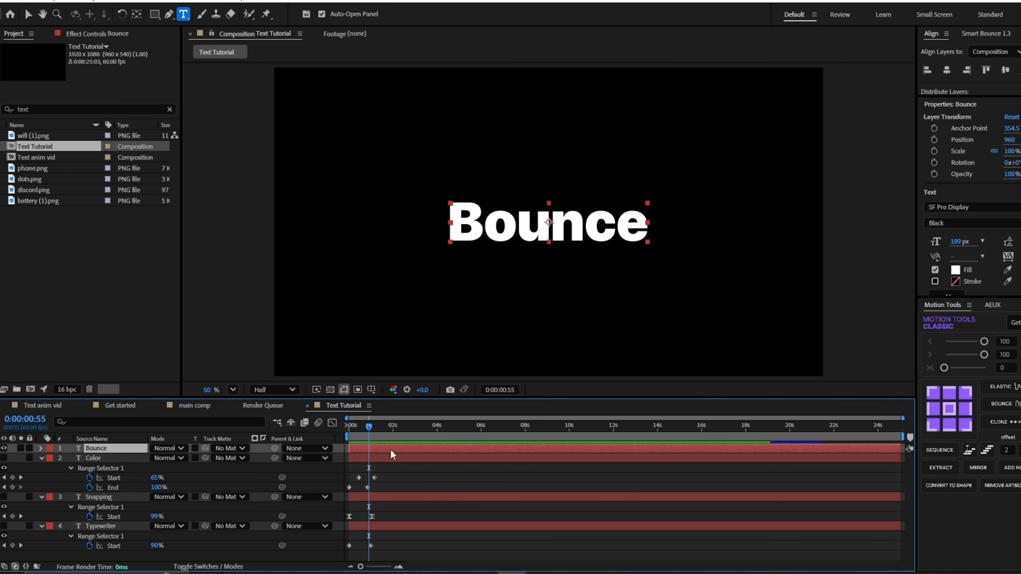
{"action": "left_click", "coordinate": [35, 449]}
{"action": "left_click", "coordinate": [40, 449]}
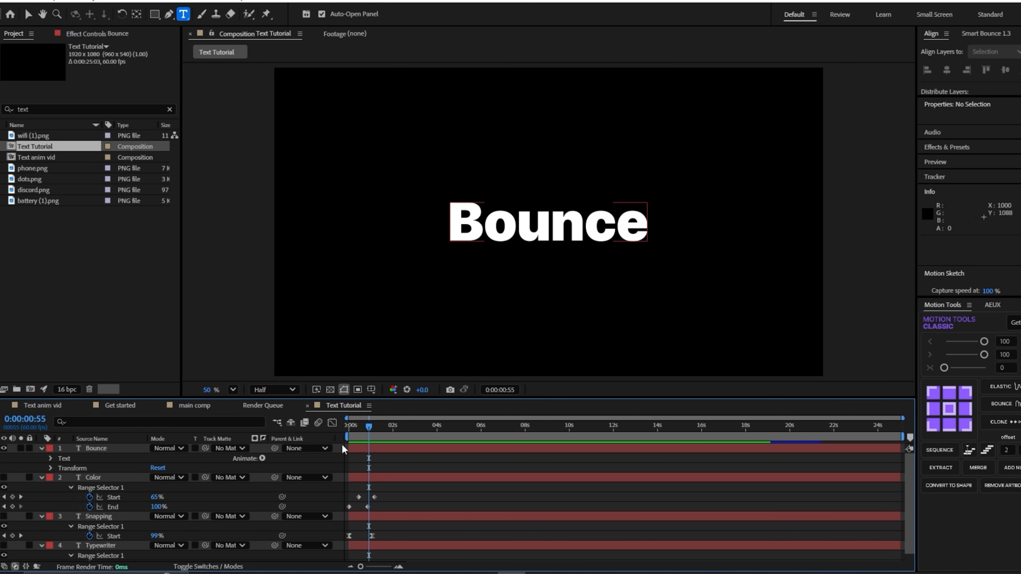
{"action": "left_click_drag", "start_coordinate": [366, 427], "coordinate": [339, 430]}
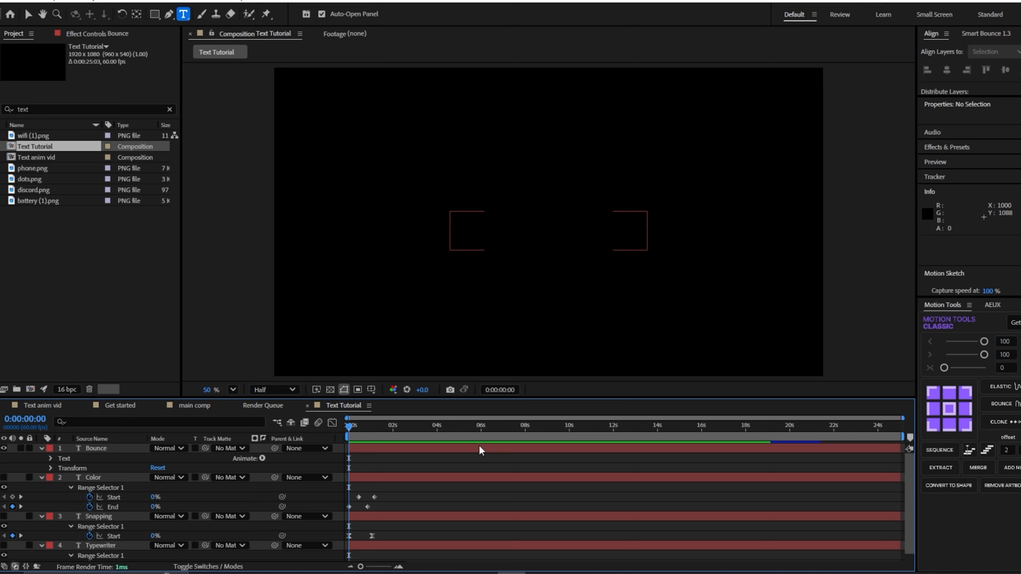
{"action": "key", "text": "space"}
{"action": "key", "text": "space"}
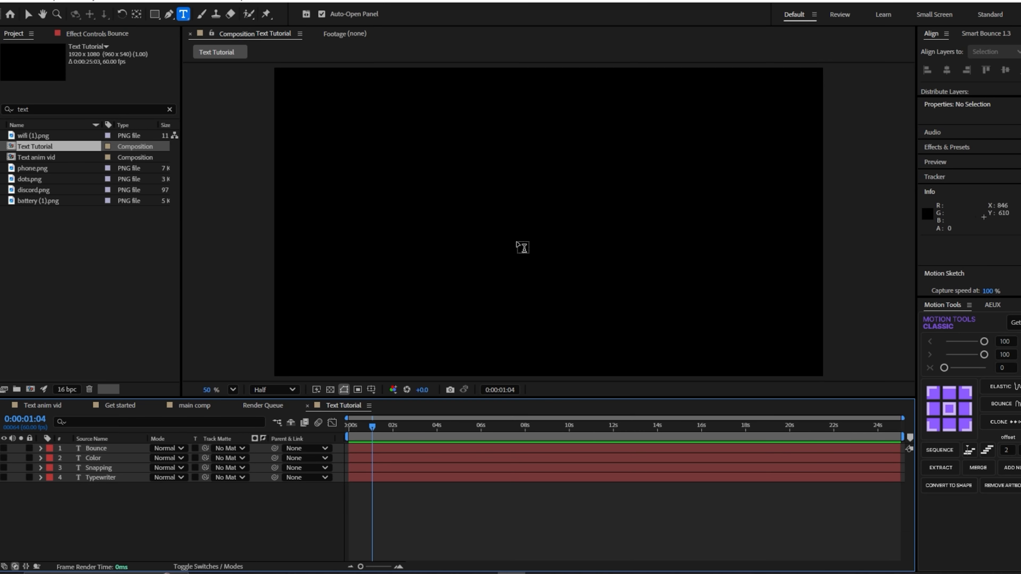
Step: Create a text layer reading "Mix", center it in the composition, and save the project
{"action": "left_click", "coordinate": [524, 246]}
{"action": "type", "text": "M<"}
{"action": "key", "text": "BackSpace"}
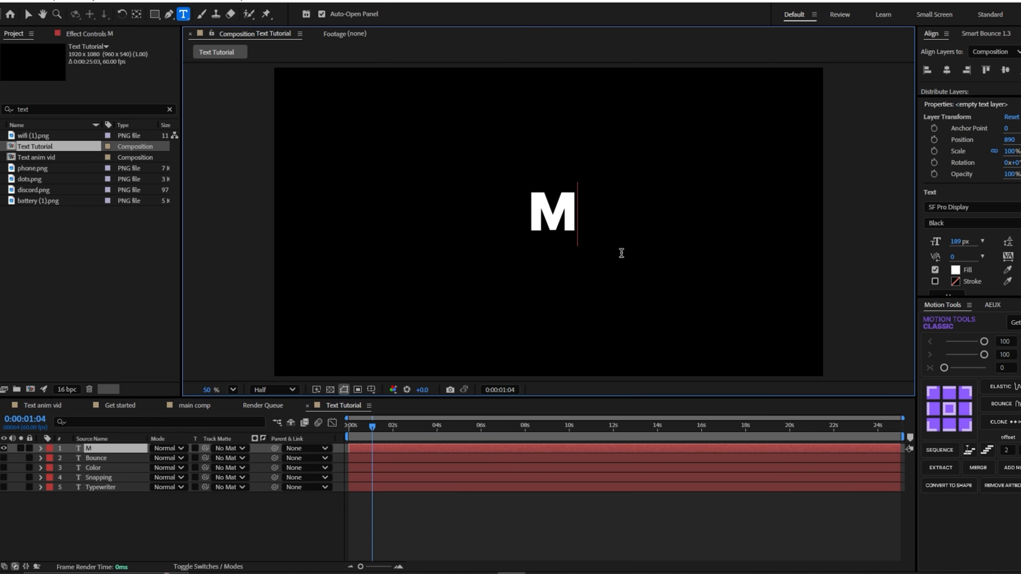
{"action": "type", "text": "ix"}
{"action": "key", "text": "KP_Enter"}
{"action": "left_click", "coordinate": [947, 71]}
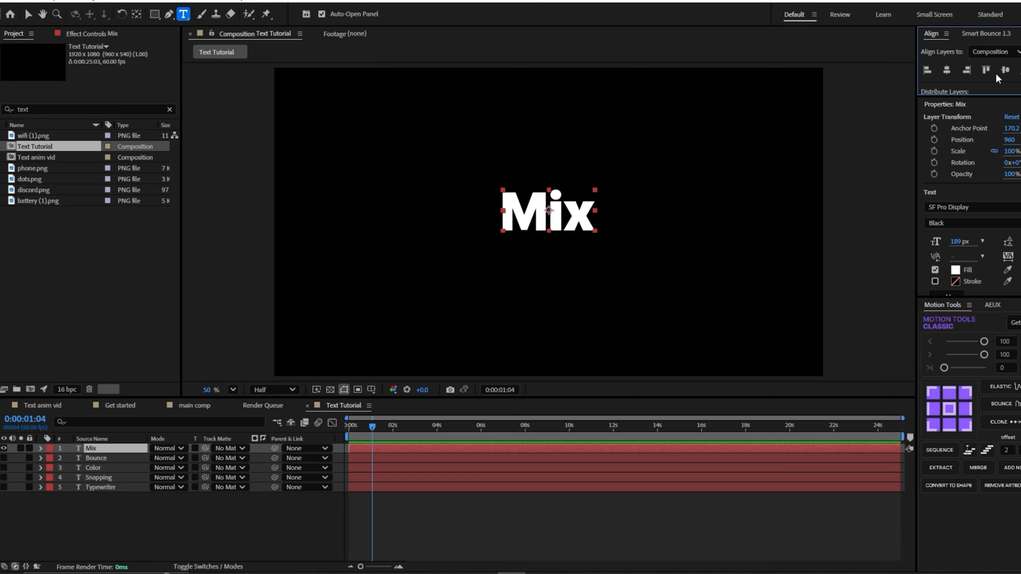
{"action": "left_click", "coordinate": [1003, 68]}
{"action": "left_click", "coordinate": [589, 521]}
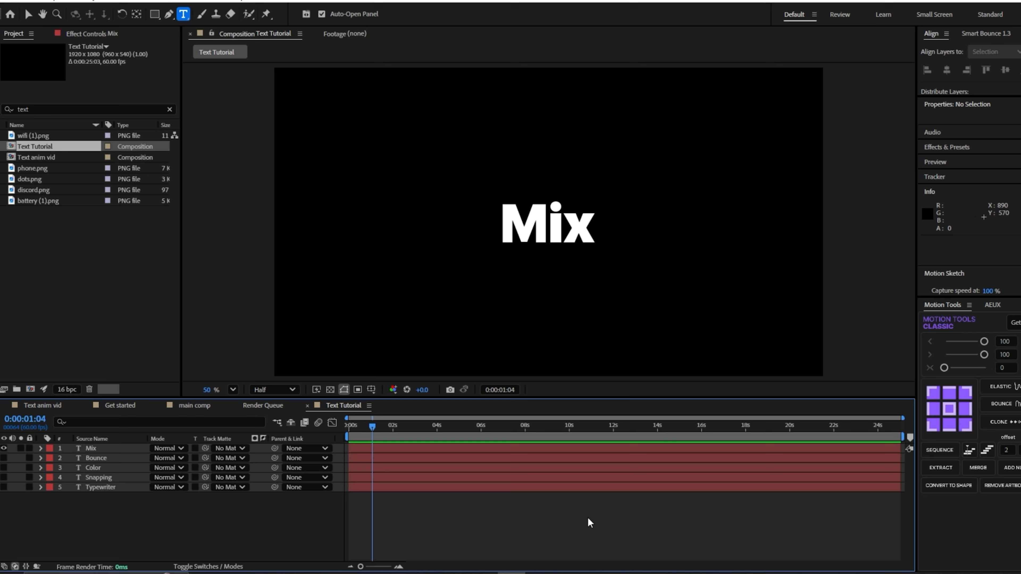
{"action": "key", "text": "ctrl+s"}
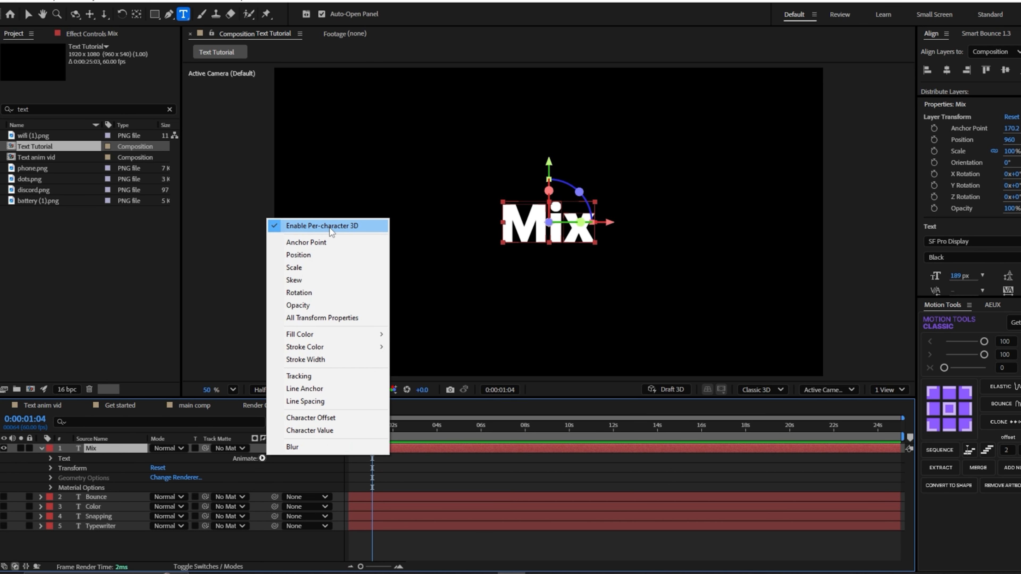
Step: Add a Position text animator to the per-character 3D Mix layer
{"action": "left_click", "coordinate": [51, 467]}
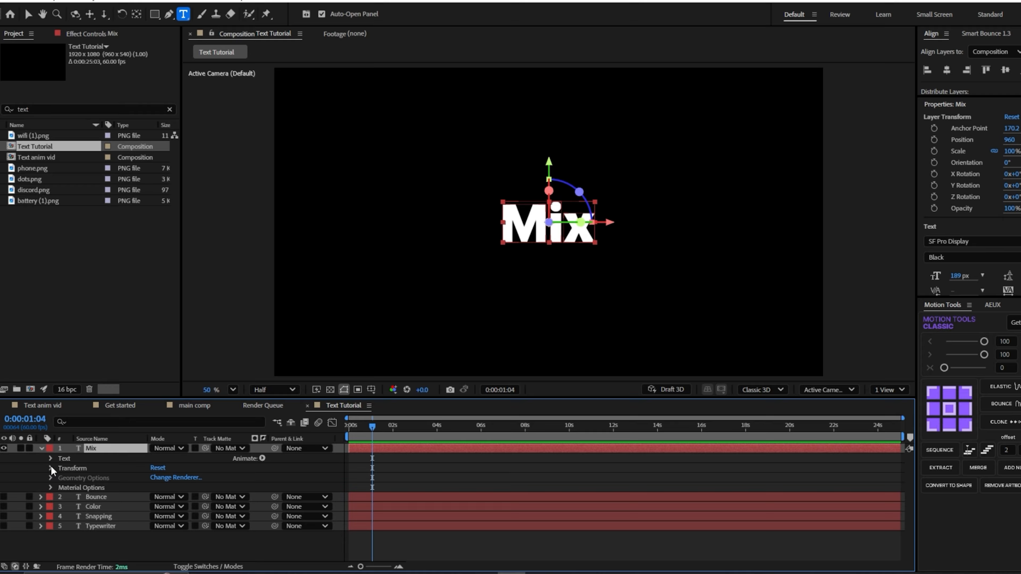
{"action": "left_click", "coordinate": [51, 467]}
{"action": "left_click", "coordinate": [51, 467]}
{"action": "left_click", "coordinate": [262, 459]}
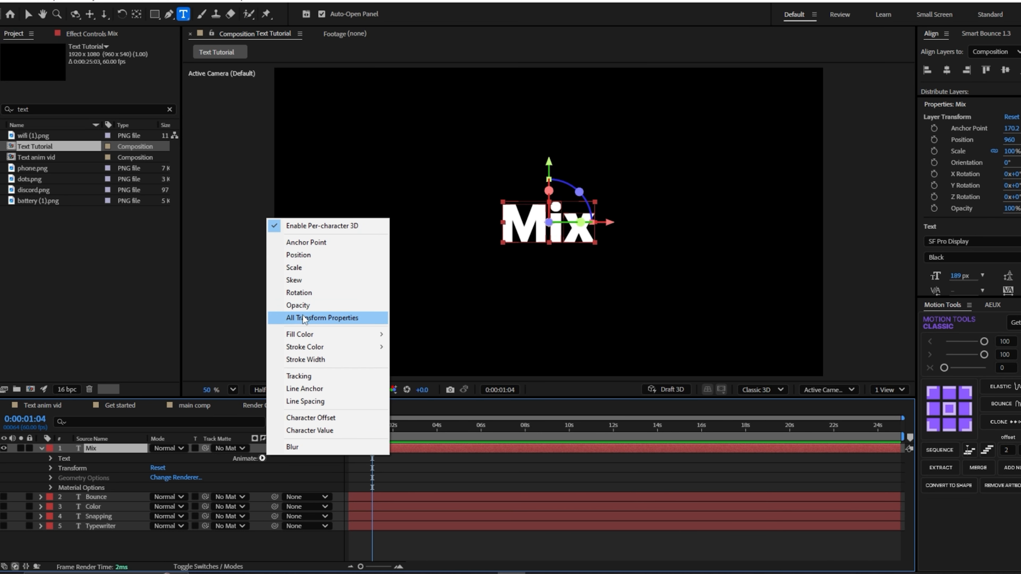
{"action": "left_click", "coordinate": [315, 255]}
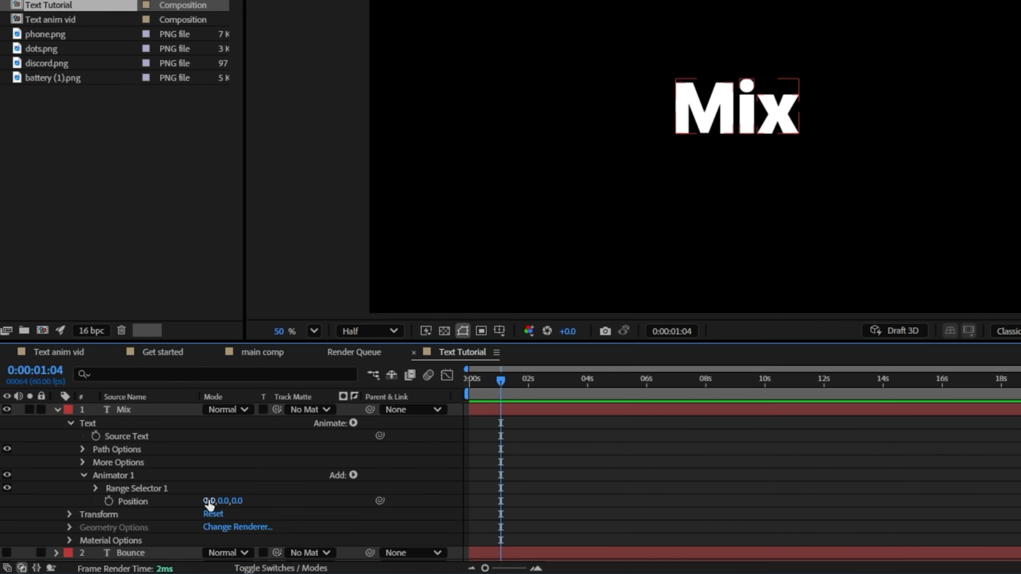
Step: Try setting the Mix animator's X position to 24 and undo the change
{"action": "left_click", "coordinate": [208, 501]}
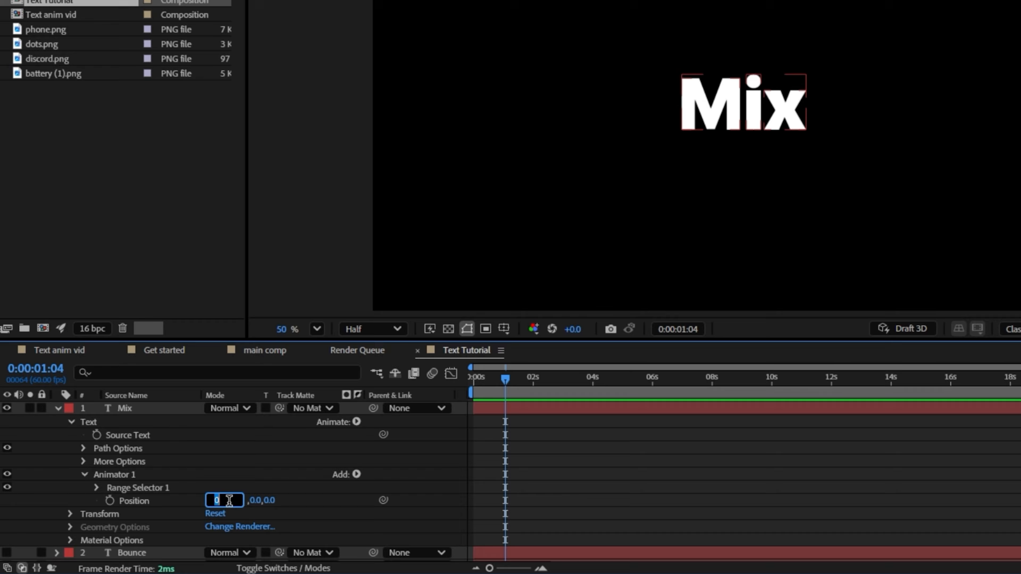
{"action": "type", "text": "24"}
{"action": "key", "text": "Return"}
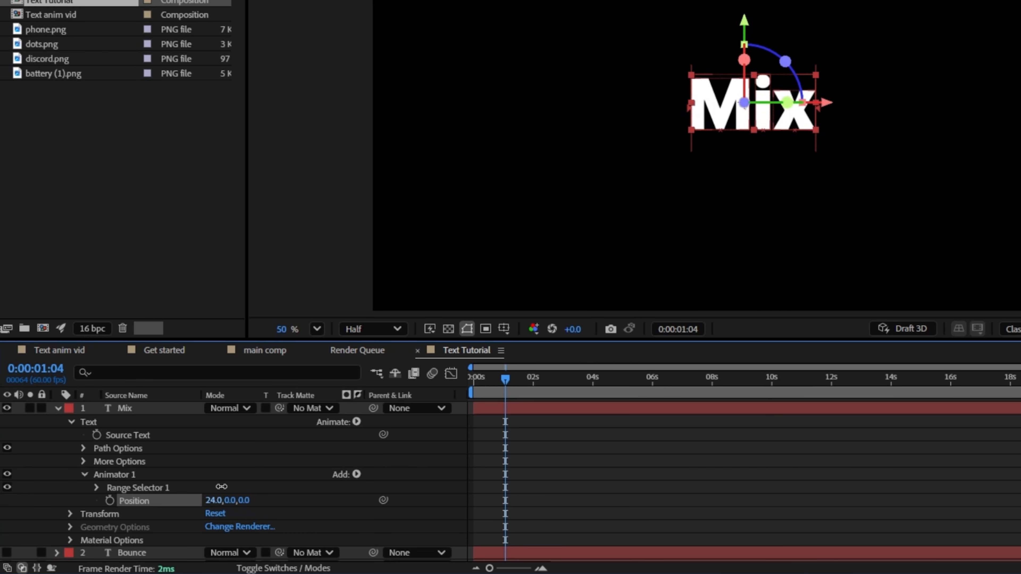
{"action": "key", "text": "ctrl+z"}
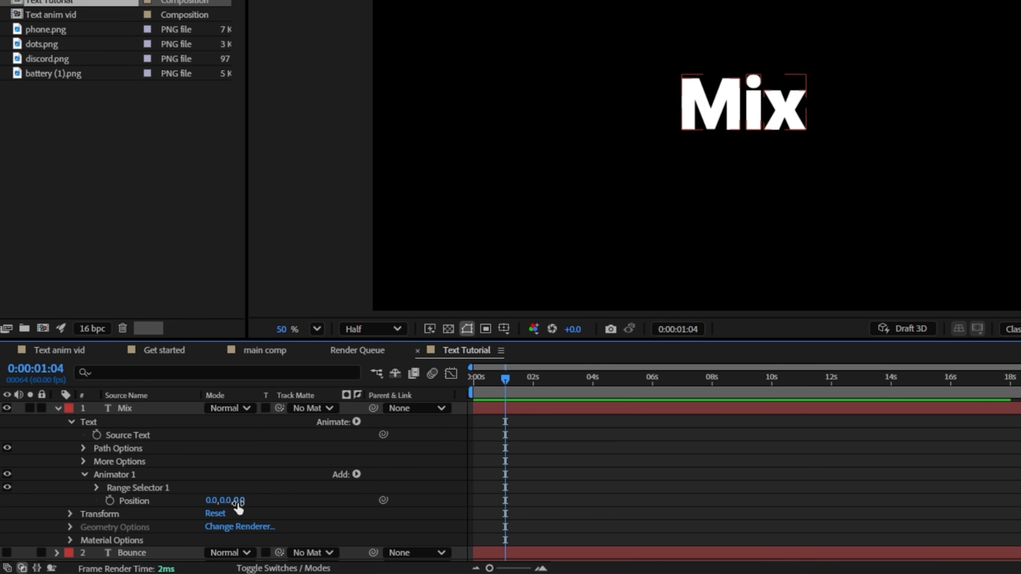
Step: Try shifting the Mix text in depth, to a Z position of about -282, and undo the position changes
{"action": "left_click_drag", "start_coordinate": [227, 501], "coordinate": [876, 517]}
{"action": "key", "text": "ctrl+z"}
{"action": "key", "text": "ctrl+z"}
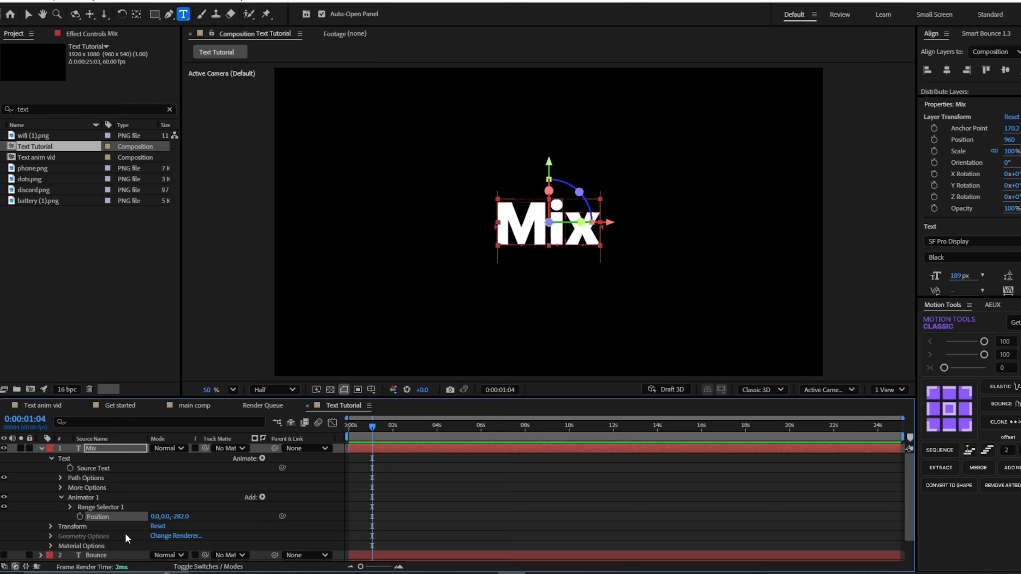
{"action": "key", "text": "ctrl+z"}
Step: Add an RGB Fill Color property to the Mix layer's Animator 1
{"action": "left_click", "coordinate": [262, 497]}
{"action": "mouse_move", "coordinate": [290, 501]}
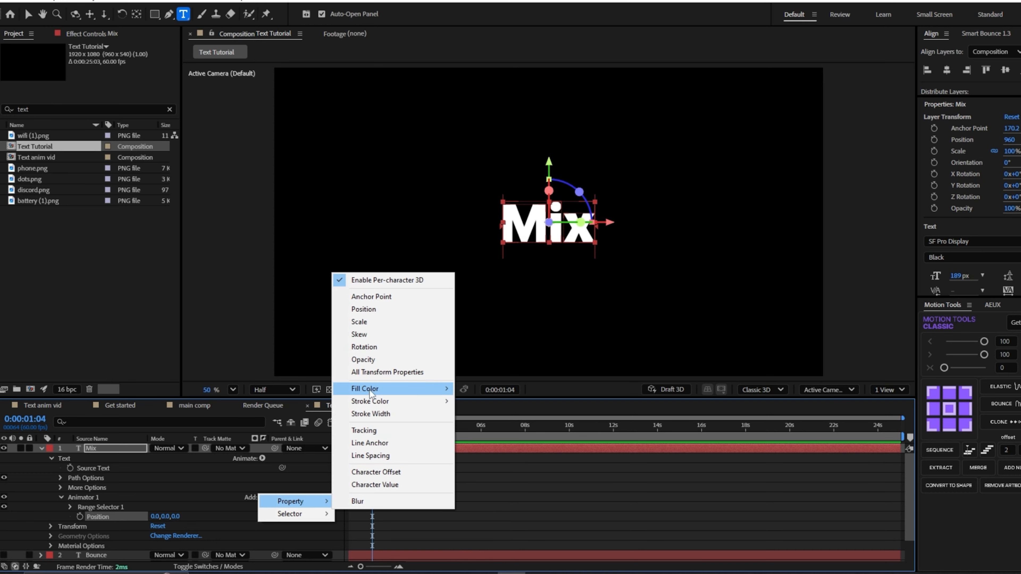
{"action": "mouse_move", "coordinate": [447, 390]}
{"action": "left_click", "coordinate": [480, 390]}
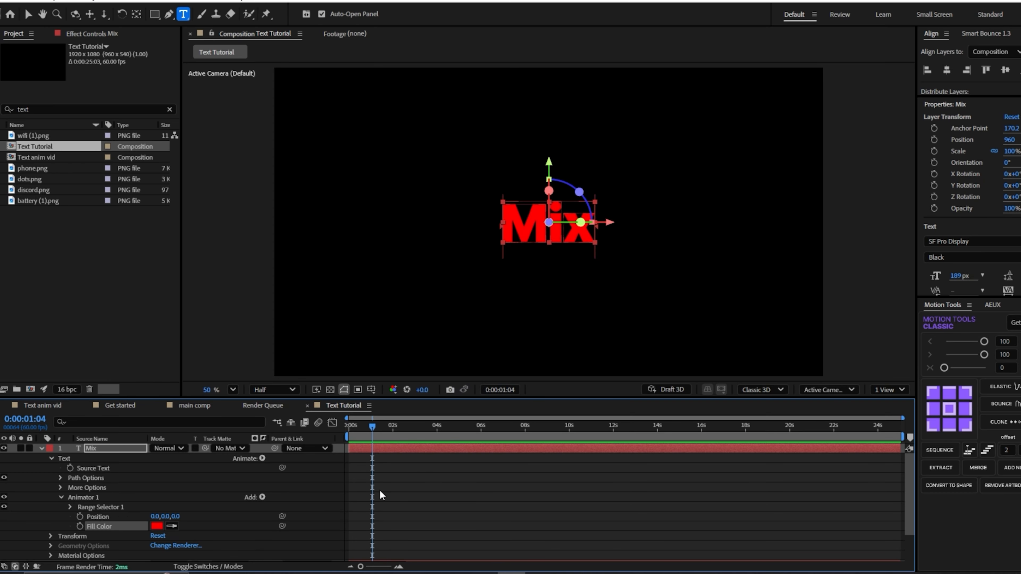
Step: Reveal the Color layer's animated Range Selector properties and select their Start and End keyframes
{"action": "scroll", "coordinate": [376, 513], "scroll_direction": "down", "scroll_amount": 2}
{"action": "left_click", "coordinate": [103, 538]}
{"action": "key", "text": "y"}
{"action": "key", "text": "u"}
{"action": "scroll", "coordinate": [362, 504], "scroll_direction": "down", "scroll_amount": 2}
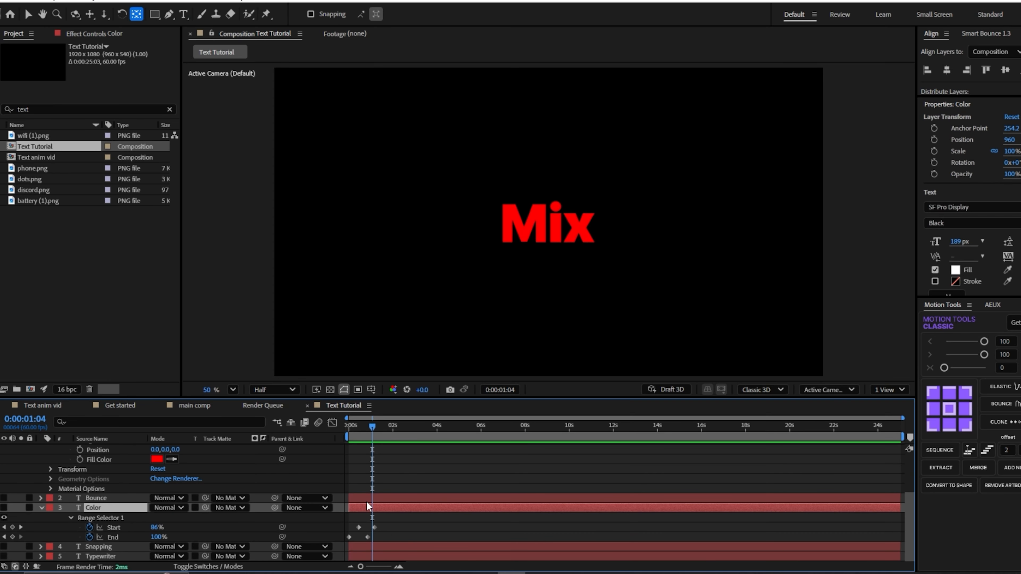
{"action": "left_click_drag", "start_coordinate": [388, 540], "coordinate": [340, 543]}
{"action": "scroll", "coordinate": [120, 499], "scroll_direction": "up", "scroll_amount": 2}
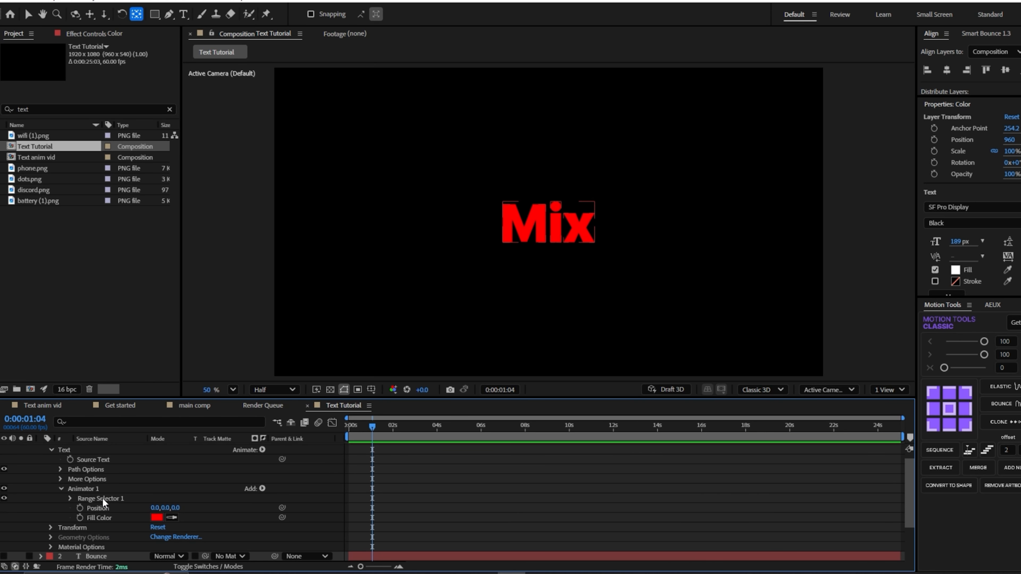
Step: At the start of the timeline, set the Z position of the Mix layer's Animator 1 to -500
{"action": "left_click_drag", "start_coordinate": [371, 429], "coordinate": [346, 429]}
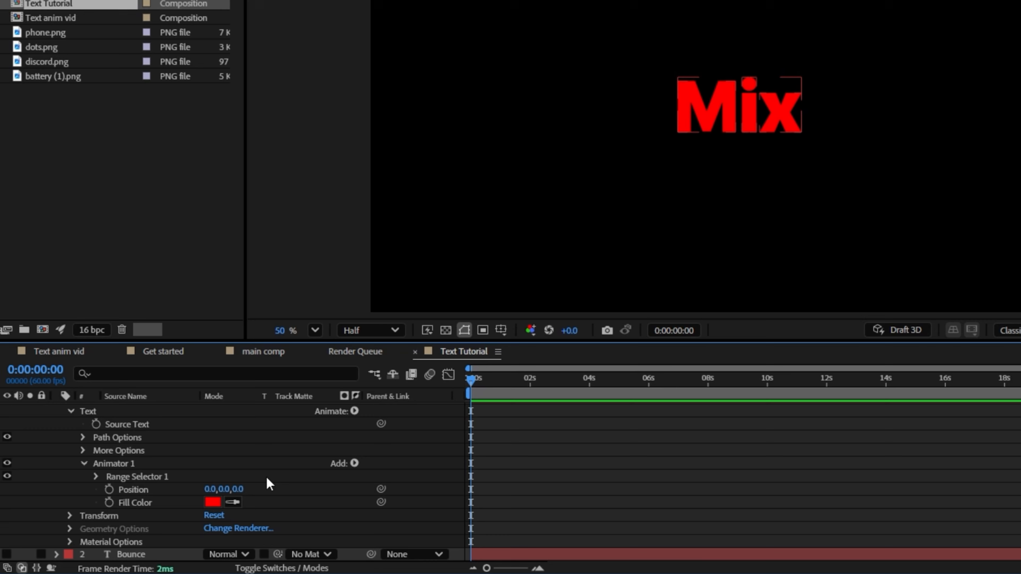
{"action": "left_click", "coordinate": [239, 490]}
{"action": "type", "text": "-50"}
{"action": "key", "text": "Return"}
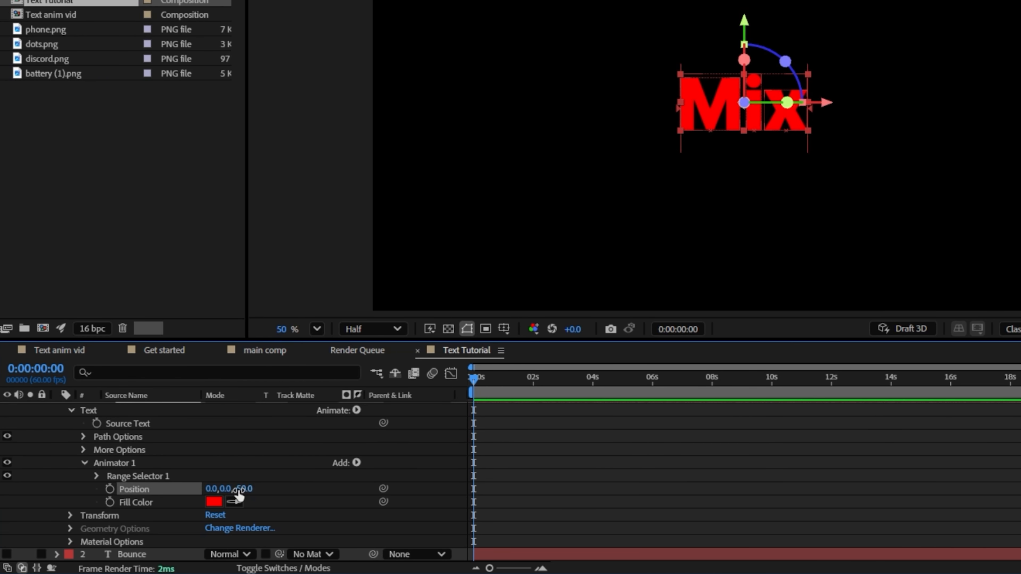
{"action": "left_click", "coordinate": [238, 490]}
{"action": "type", "text": "-"}
{"action": "key", "text": "Return"}
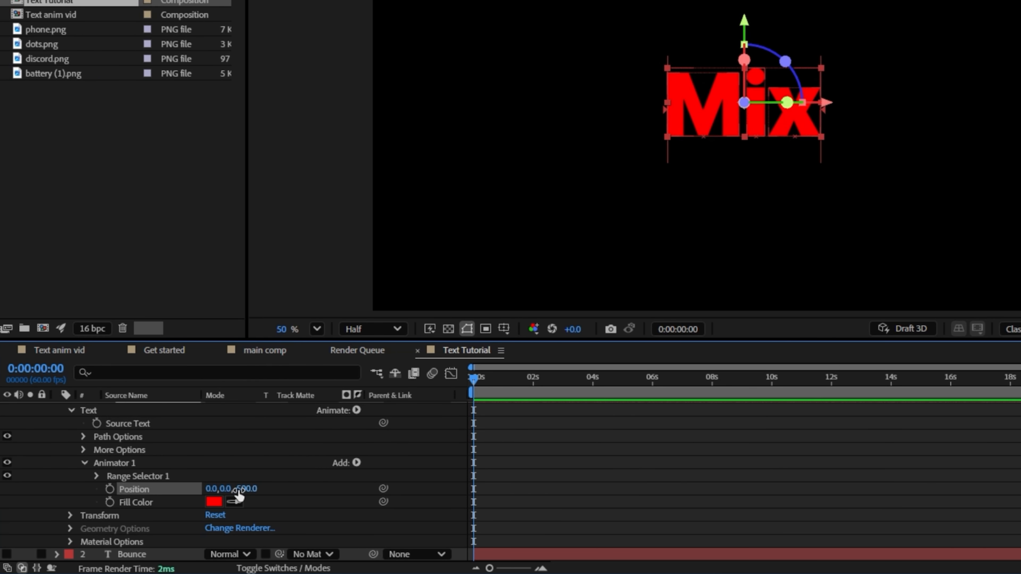
Step: Scrub through the Mix animation and remove the Fill Color property and pasted range keyframes from Animator 1
{"action": "scroll", "coordinate": [591, 447], "scroll_direction": "up", "scroll_amount": 1}
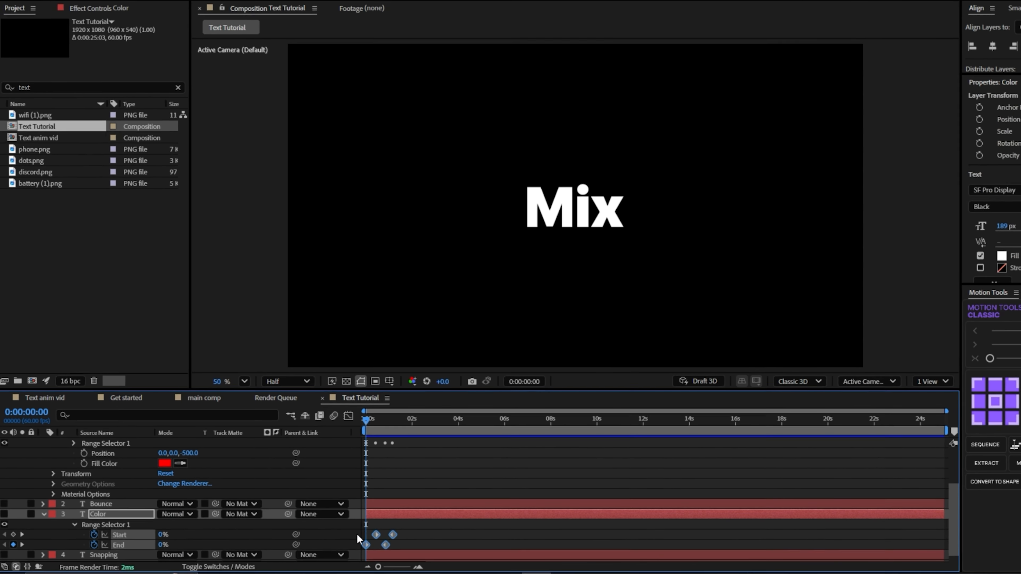
{"action": "left_click_drag", "start_coordinate": [351, 433], "coordinate": [367, 437]}
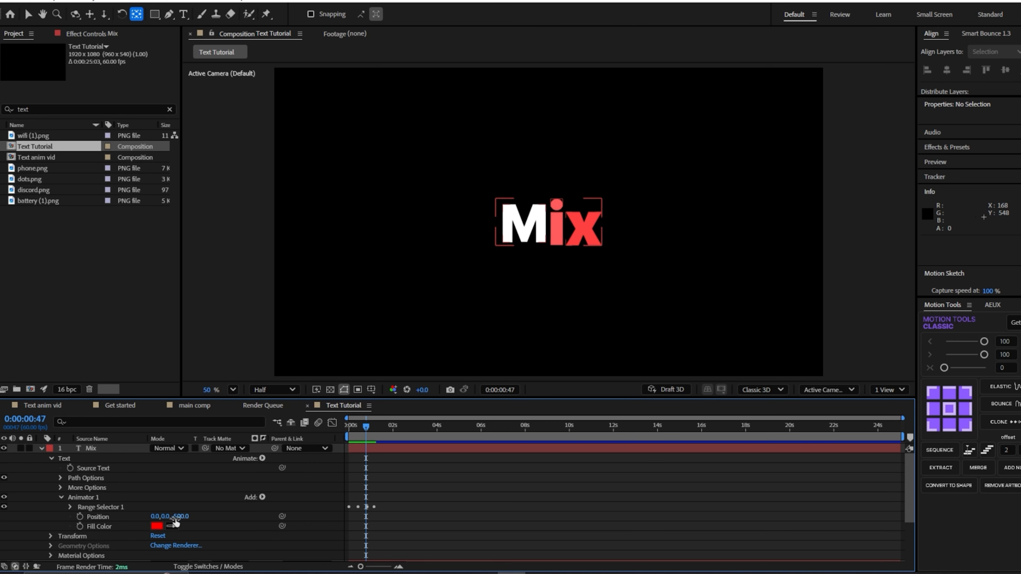
{"action": "left_click", "coordinate": [109, 526]}
{"action": "left_click", "coordinate": [109, 519]}
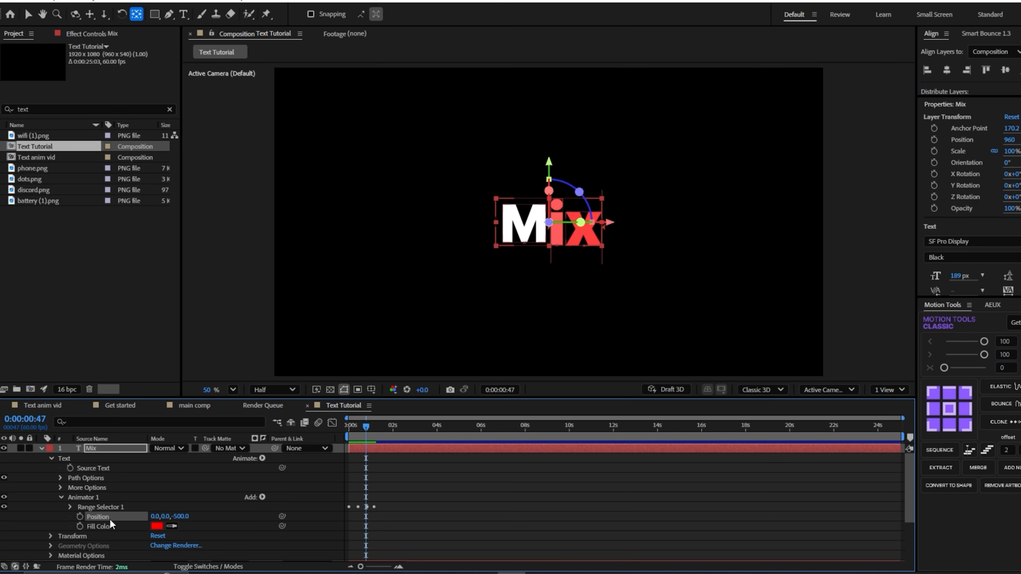
{"action": "left_click", "coordinate": [124, 507]}
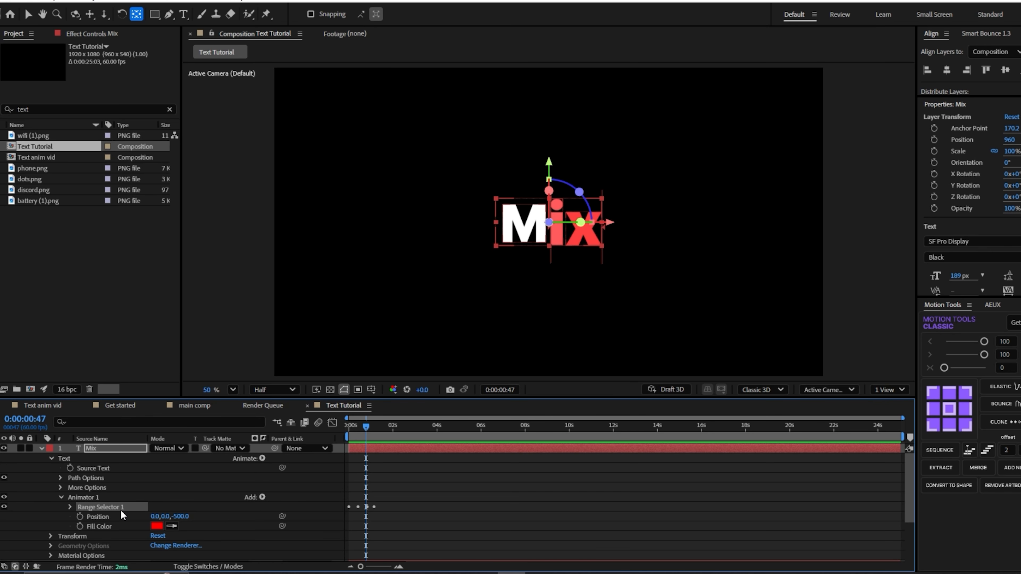
{"action": "key", "text": "Home"}
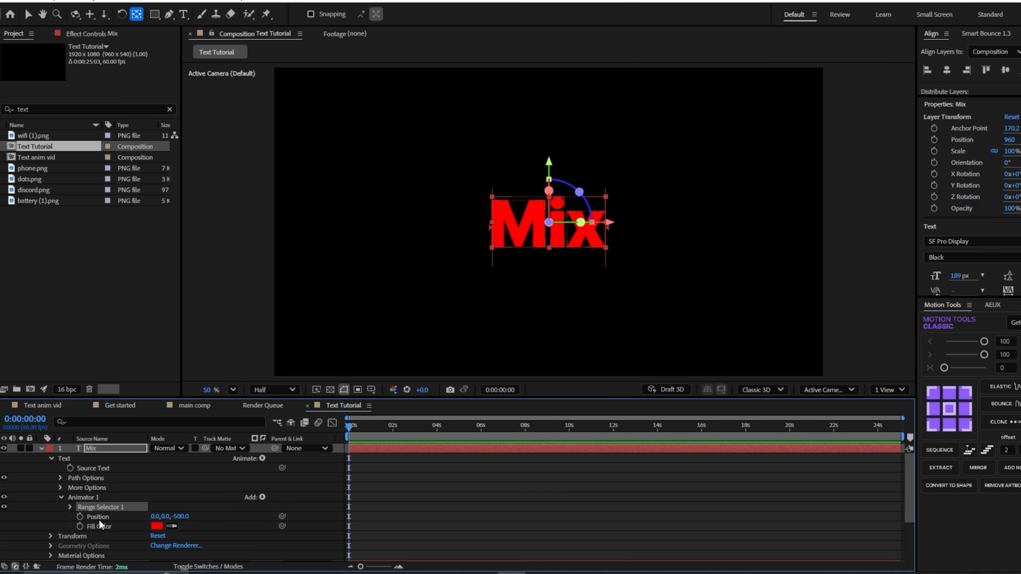
{"action": "key", "text": "Delete"}
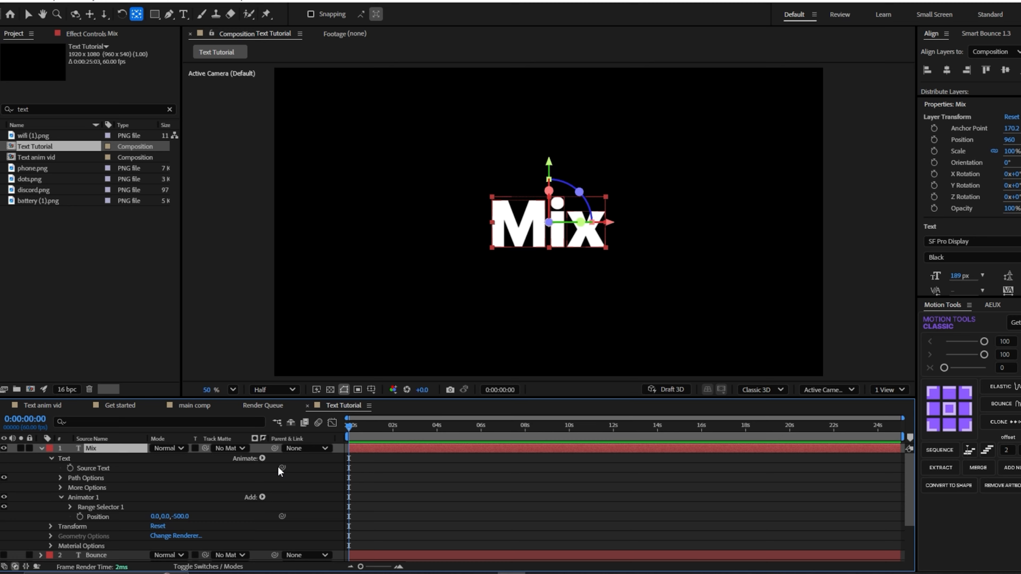
Step: Add a separate RGB Fill Color animator to the Mix layer, paste the Color layer's Start and End keyframes onto its Range Selector, and preview it
{"action": "left_click", "coordinate": [263, 458]}
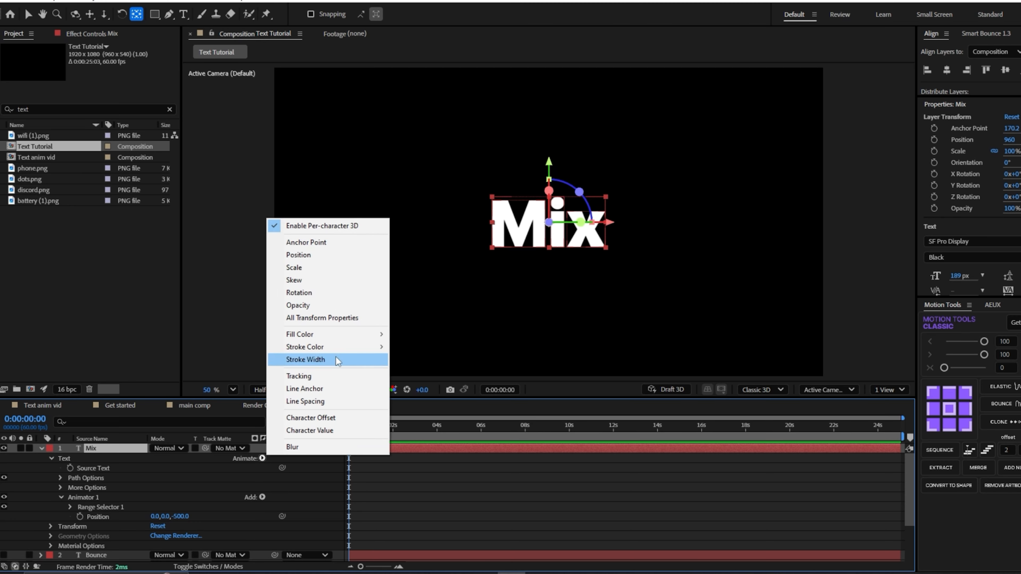
{"action": "mouse_move", "coordinate": [342, 336]}
{"action": "left_click", "coordinate": [421, 335]}
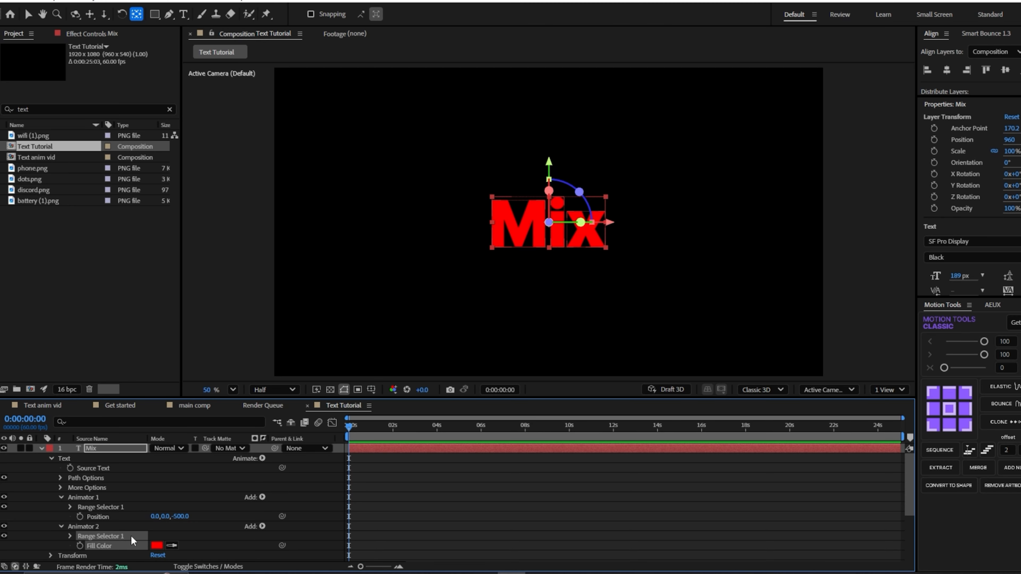
{"action": "key", "text": "ctrl+v"}
{"action": "scroll", "coordinate": [393, 512], "scroll_direction": "down", "scroll_amount": 3}
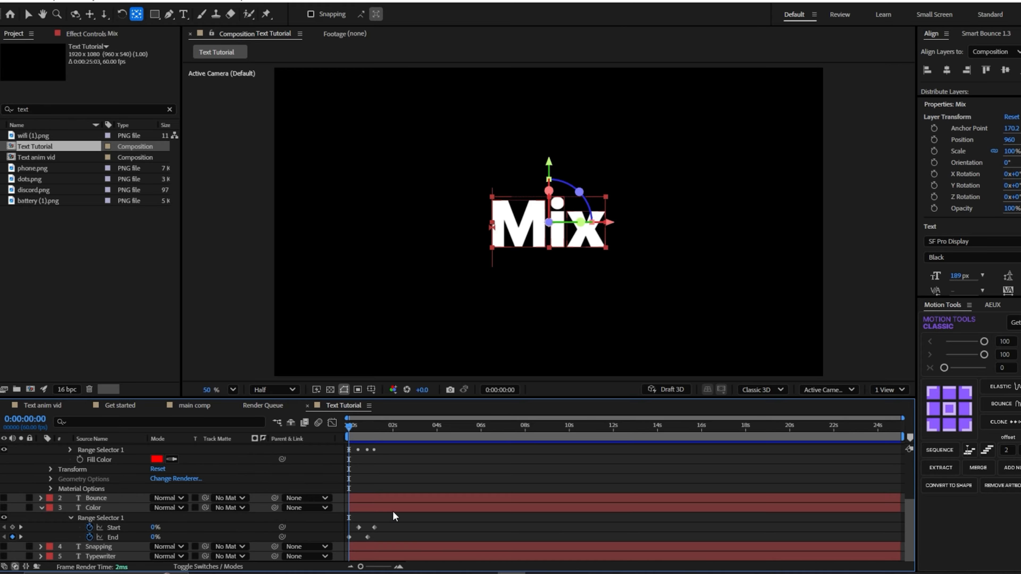
{"action": "key", "text": "u"}
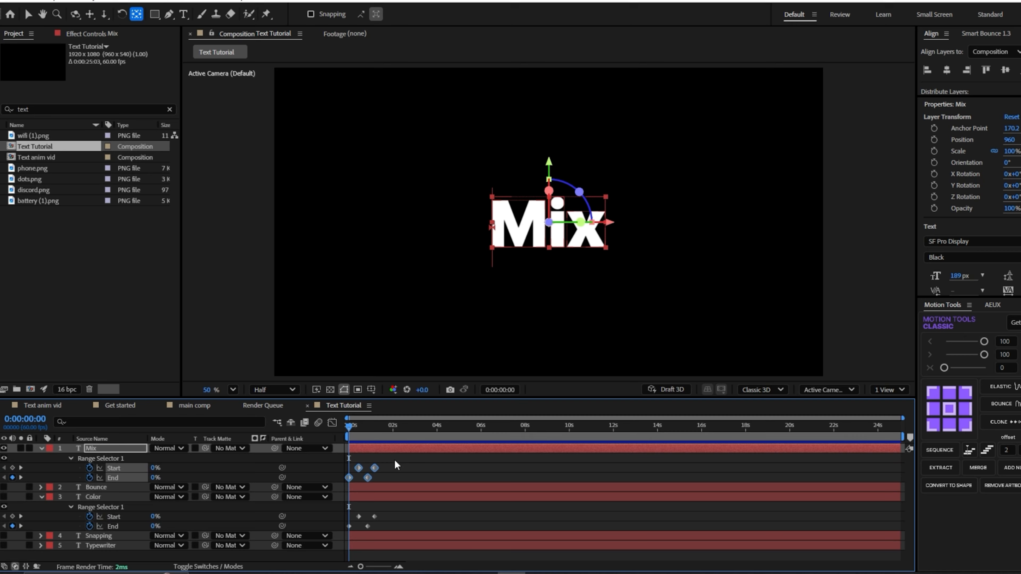
{"action": "left_click", "coordinate": [426, 467]}
{"action": "key", "text": "space"}
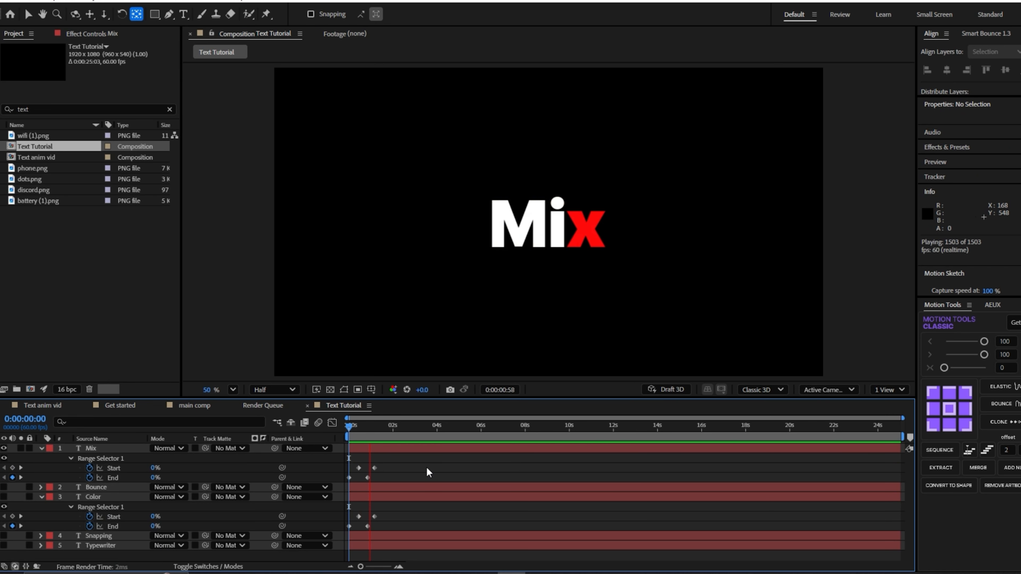
{"action": "key", "text": "space"}
Step: Collapse Animator 2 on the Mix layer and add a Rotation property to Animator 1
{"action": "left_click", "coordinate": [42, 449]}
{"action": "left_click", "coordinate": [41, 449]}
{"action": "scroll", "coordinate": [45, 458], "scroll_direction": "down", "scroll_amount": 1}
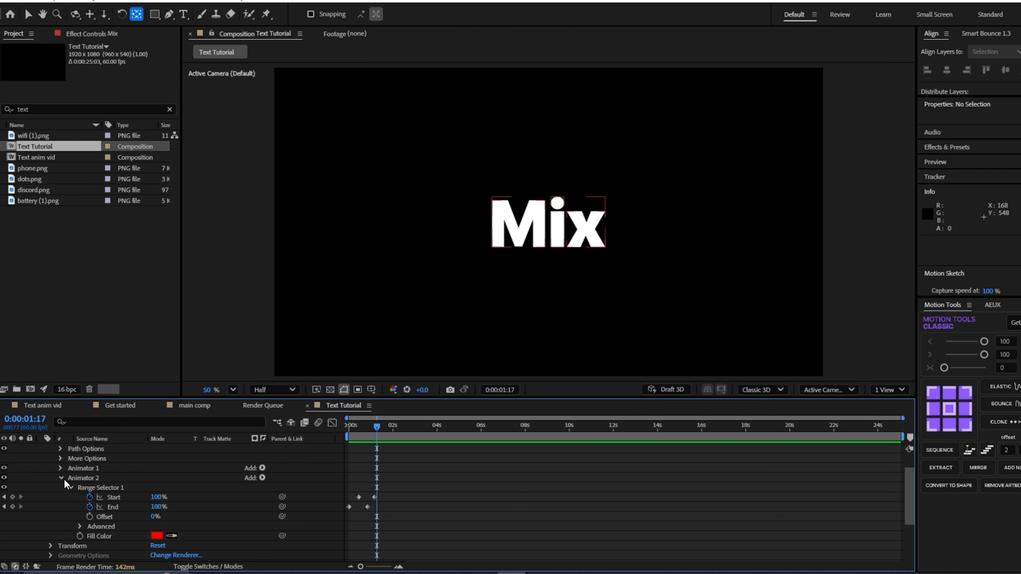
{"action": "left_click", "coordinate": [60, 478]}
{"action": "left_click", "coordinate": [61, 468]}
{"action": "left_click_drag", "start_coordinate": [377, 428], "coordinate": [352, 432]}
{"action": "scroll", "coordinate": [364, 468], "scroll_direction": "up", "scroll_amount": 1}
{"action": "left_click", "coordinate": [263, 498]}
{"action": "mouse_move", "coordinate": [298, 500]}
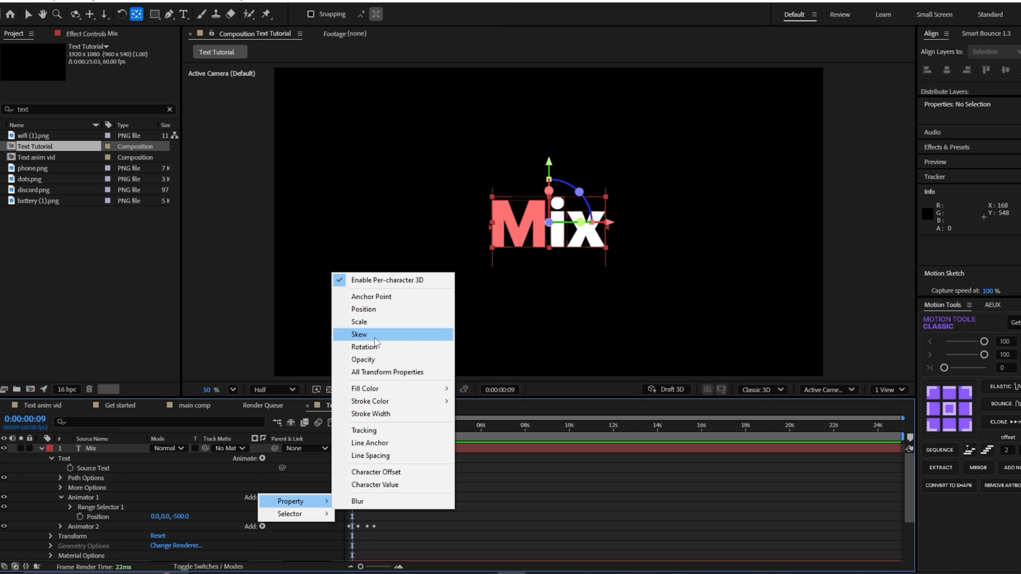
{"action": "left_click", "coordinate": [380, 347]}
{"action": "left_click", "coordinate": [187, 538]}
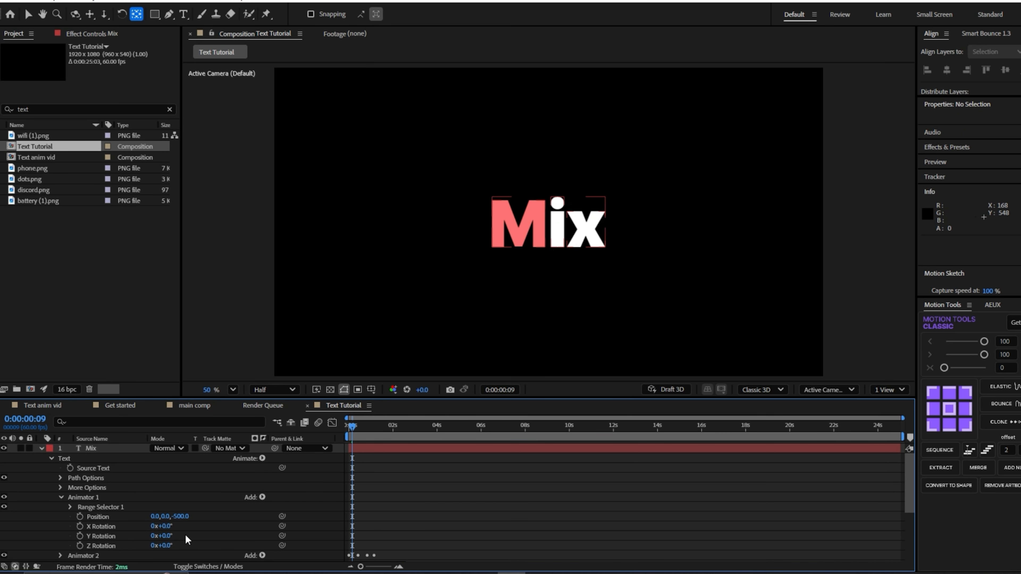
Step: Try out rotations on the Mix letters, undoing trial changes and leaving Animator 1's X Rotation at 55°
{"action": "left_click_drag", "start_coordinate": [167, 538], "coordinate": [190, 535]}
{"action": "key", "text": "ctrl+z"}
{"action": "key", "text": "ctrl+z"}
{"action": "key", "text": "ctrl+z"}
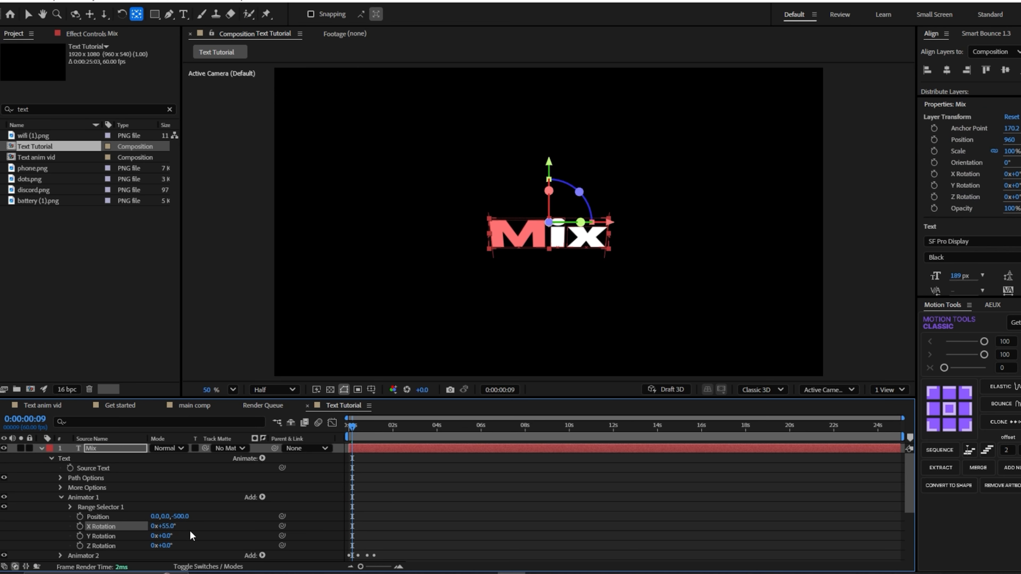
{"action": "left_click", "coordinate": [439, 507]}
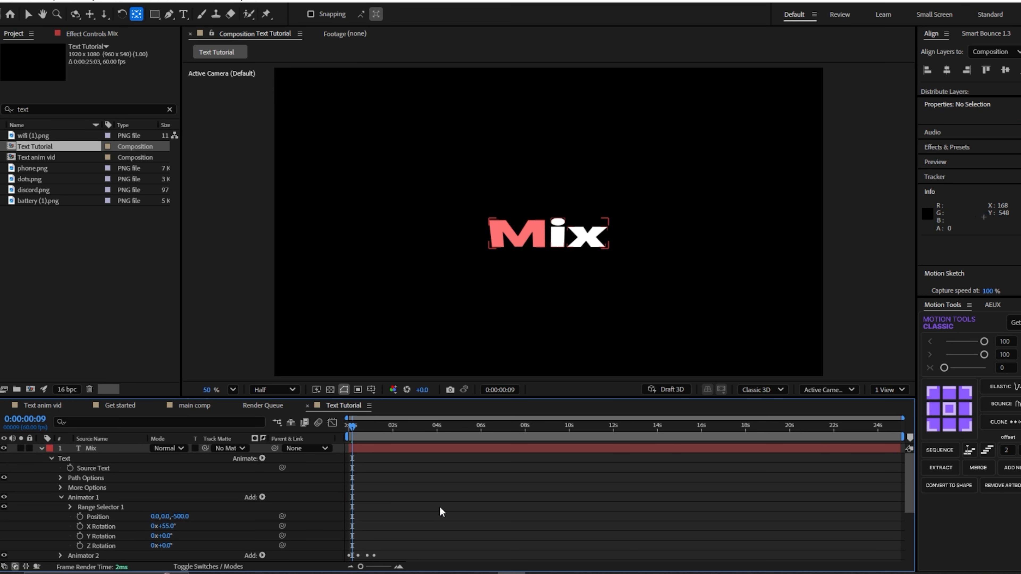
Step: Keyframe the Start of Animator 1's Range Selector at 0% at the beginning of the timeline
{"action": "left_click", "coordinate": [69, 507]}
{"action": "left_click", "coordinate": [121, 516]}
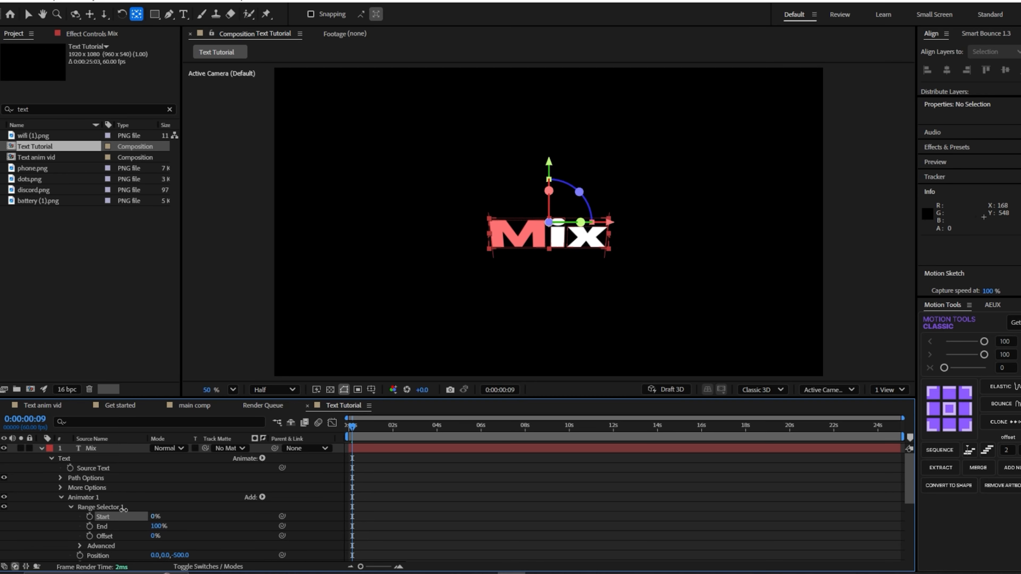
{"action": "left_click_drag", "start_coordinate": [155, 518], "coordinate": [274, 524]}
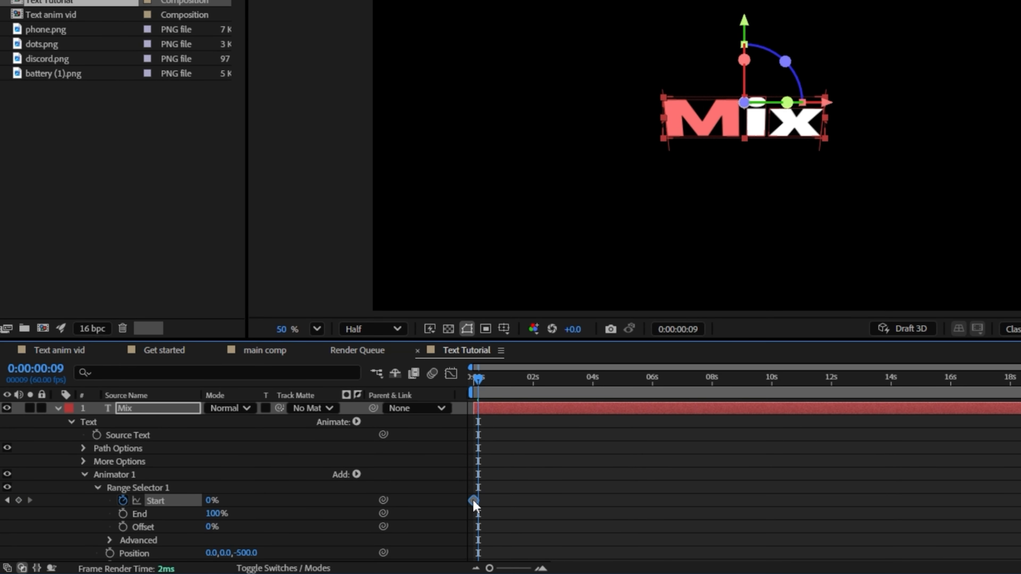
Step: Add a 100% Start keyframe at 0:00:01:04 and apply Easy Ease to the Start keyframes
{"action": "left_click", "coordinate": [506, 382]}
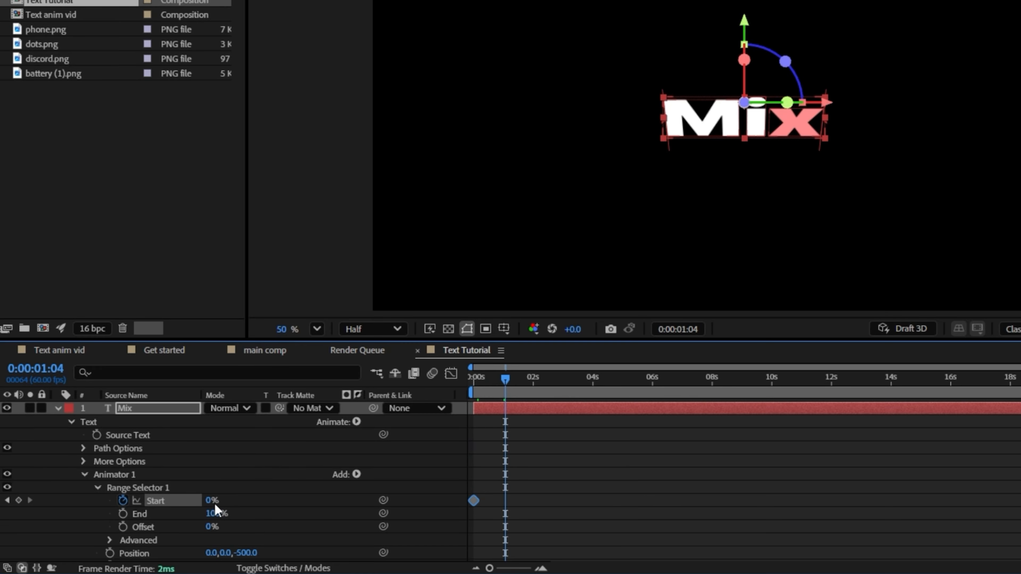
{"action": "left_click", "coordinate": [210, 501]}
{"action": "type", "text": "100"}
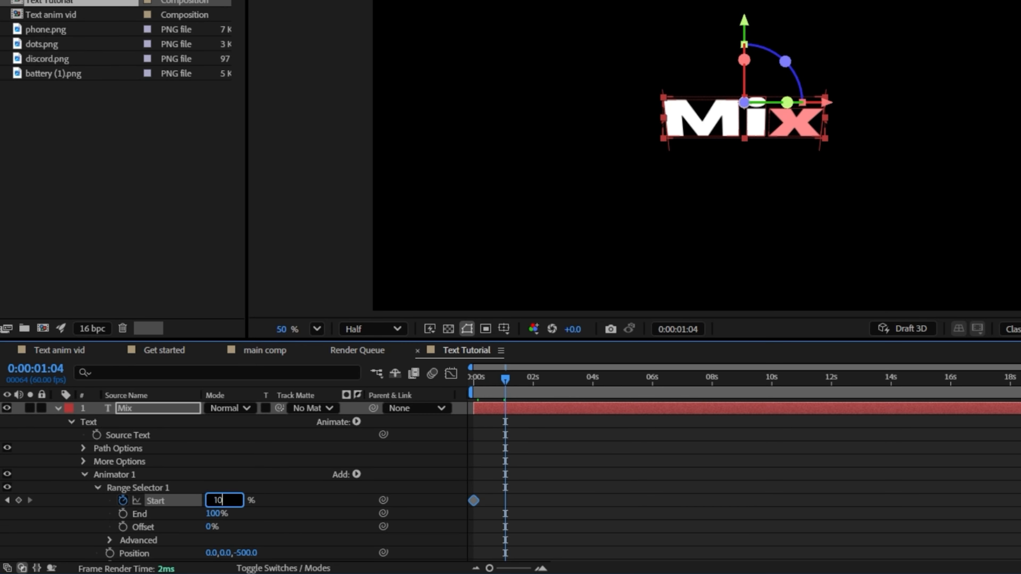
{"action": "key", "text": "Return"}
{"action": "key", "text": "F9"}
{"action": "left_click", "coordinate": [562, 460]}
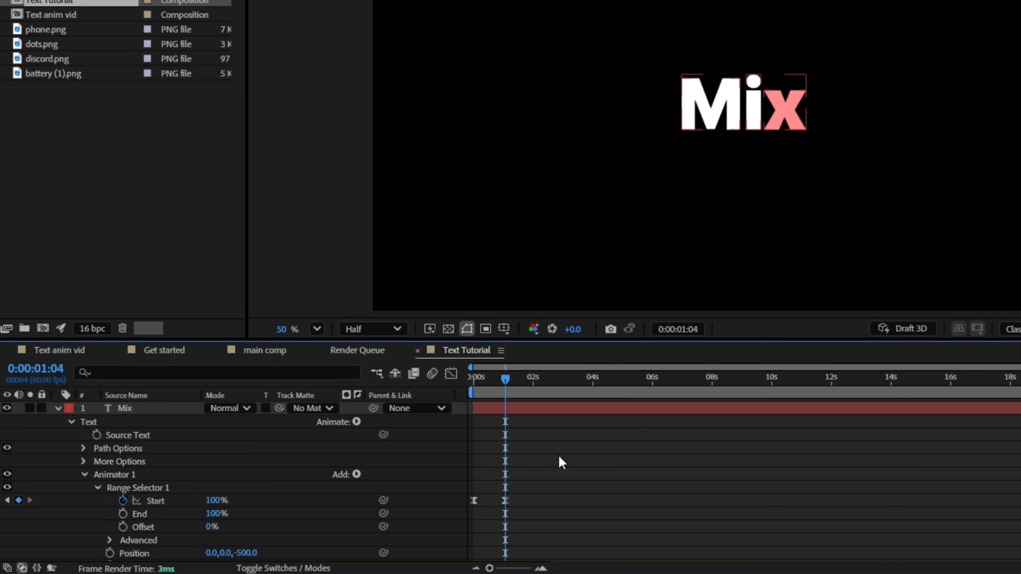
Step: Play the Mix animation from the beginning and set Animator 1's X Rotation to 0°
{"action": "left_click_drag", "start_coordinate": [505, 380], "coordinate": [460, 384]}
{"action": "key", "text": "space"}
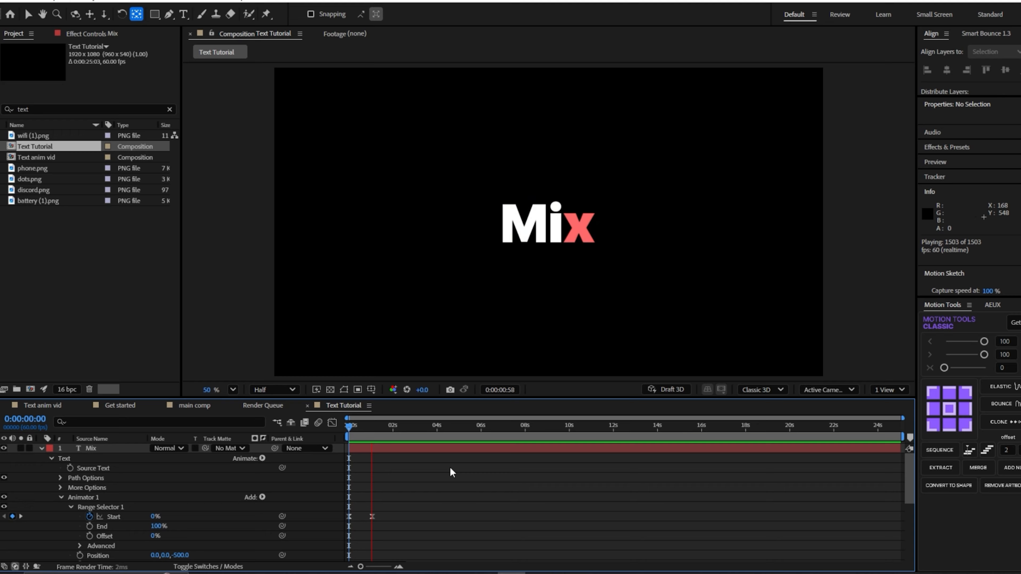
{"action": "key", "text": "space"}
{"action": "scroll", "coordinate": [212, 510], "scroll_direction": "down", "scroll_amount": 3}
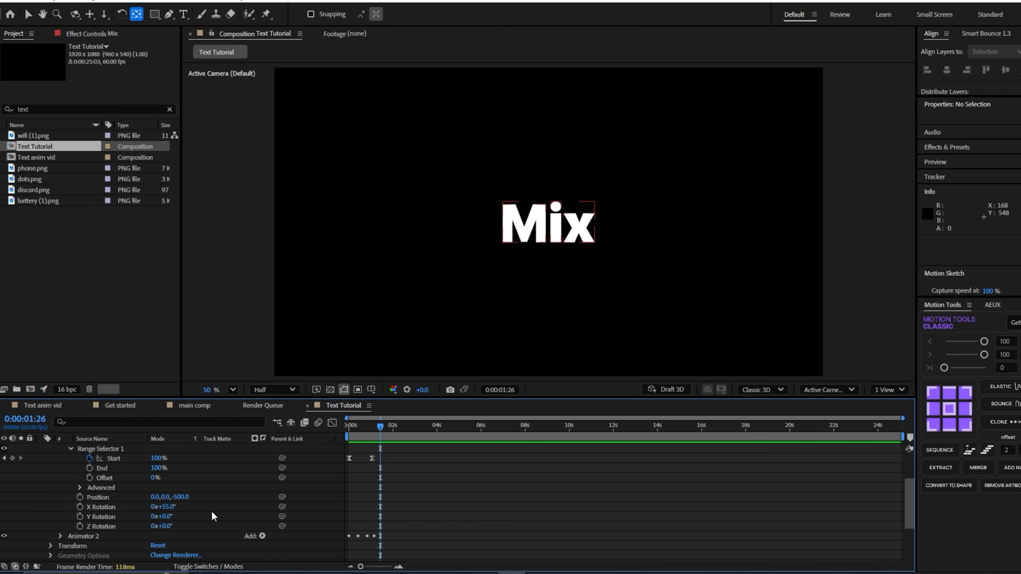
{"action": "left_click", "coordinate": [168, 506]}
{"action": "key", "text": "Return"}
{"action": "scroll", "coordinate": [317, 493], "scroll_direction": "up", "scroll_amount": 2}
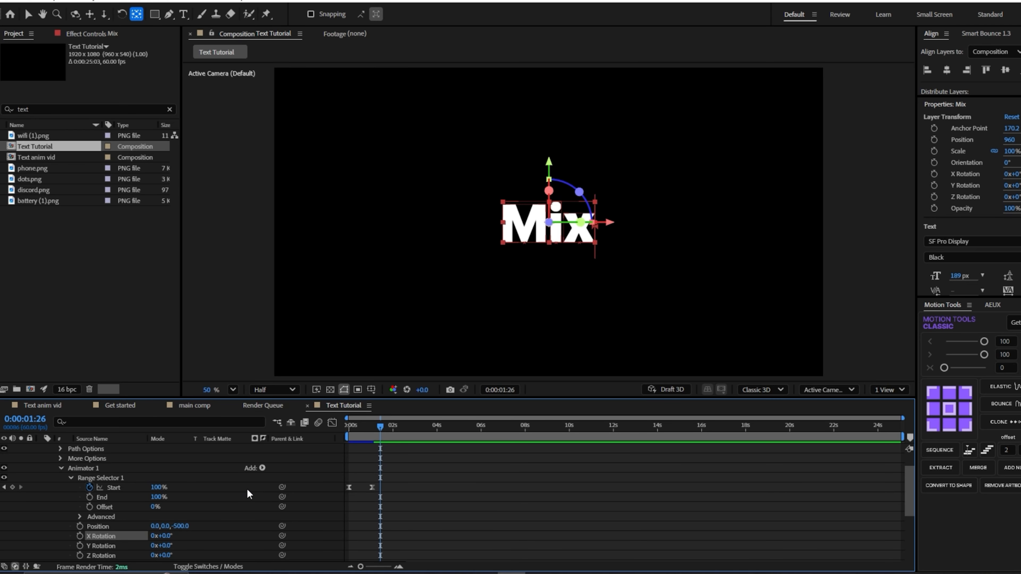
Step: Set Animator 1's Z position to -1500 and play the Mix animation from the first frame
{"action": "left_click", "coordinate": [371, 506]}
{"action": "key", "text": "Home"}
{"action": "left_click", "coordinate": [185, 525]}
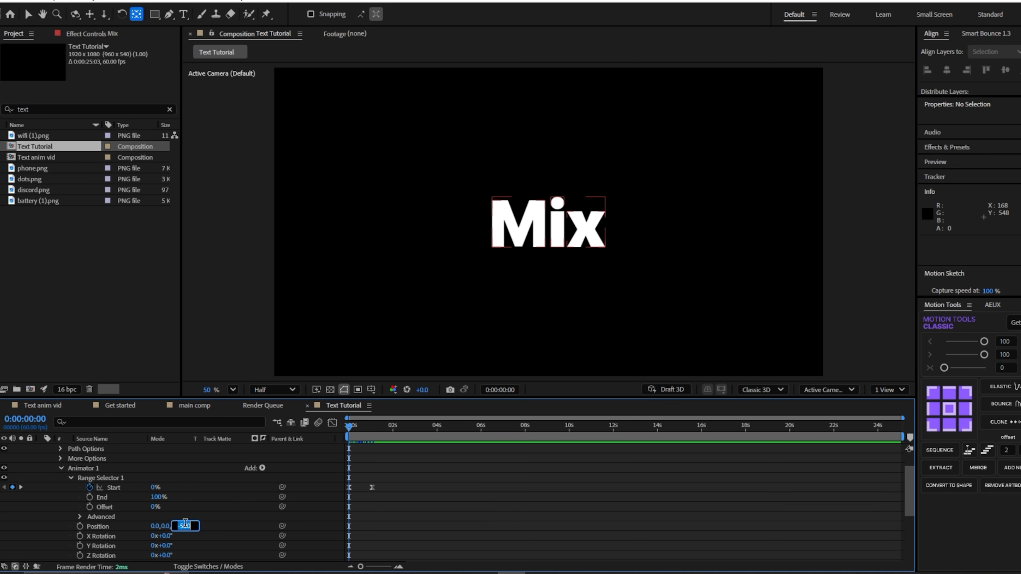
{"action": "type", "text": "-1500"}
{"action": "key", "text": "Return"}
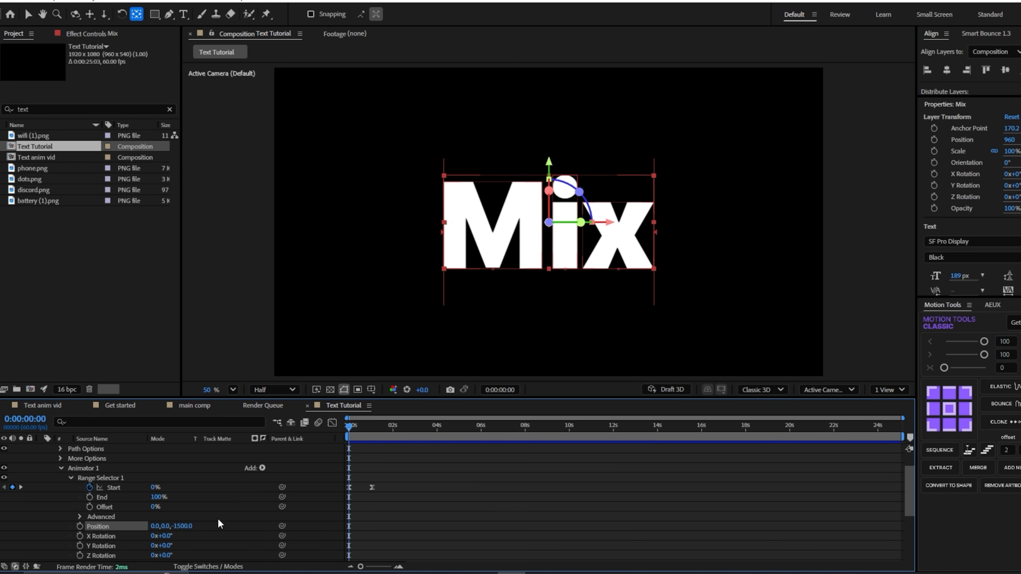
{"action": "key", "text": "space"}
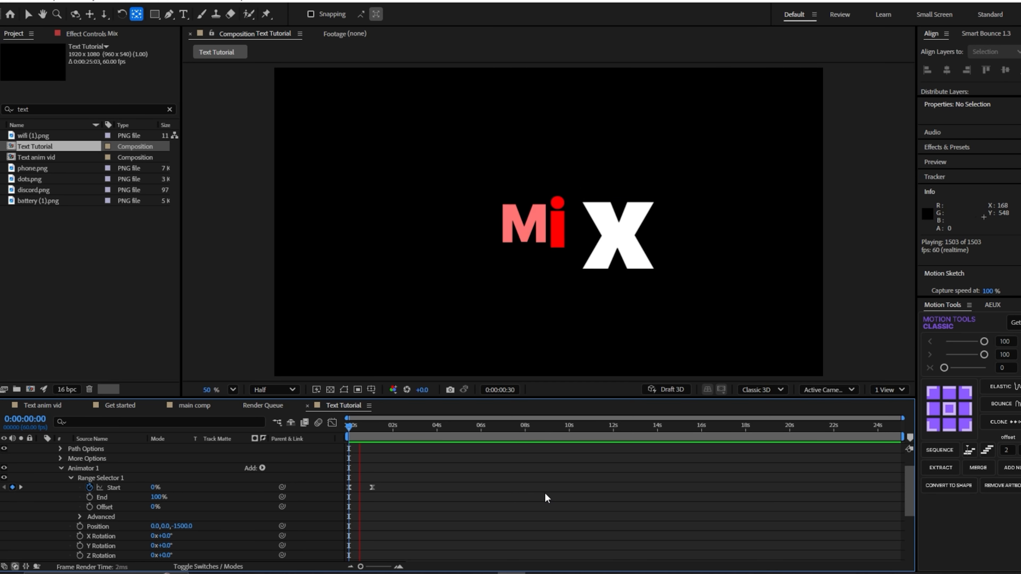
{"action": "key", "text": "space"}
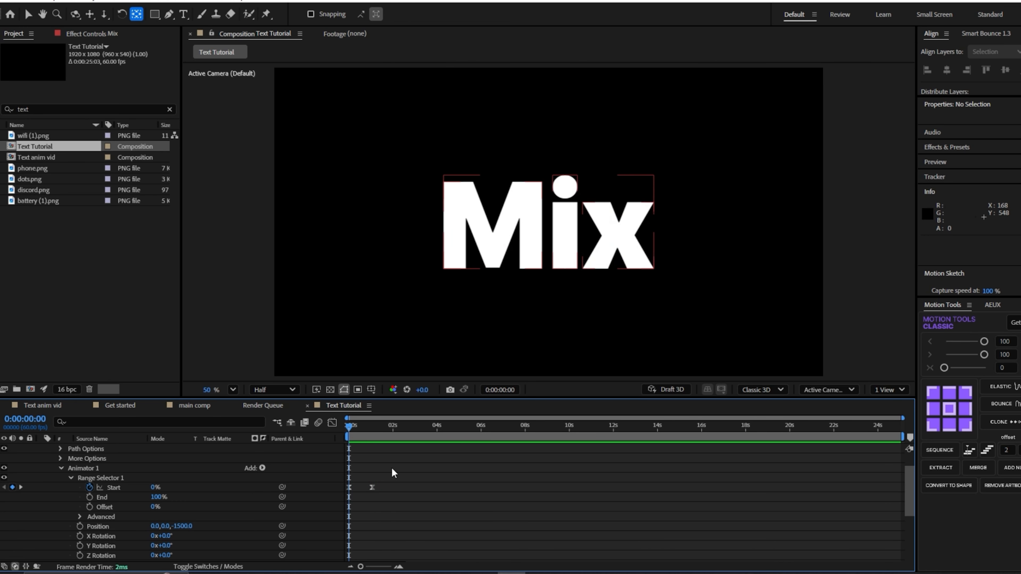
Step: Reshape the easing of Animator 1's Start keyframes so the speed peaks early and tapers off gradually, and preview the animation
{"action": "left_click", "coordinate": [372, 487]}
{"action": "left_click", "coordinate": [984, 355]}
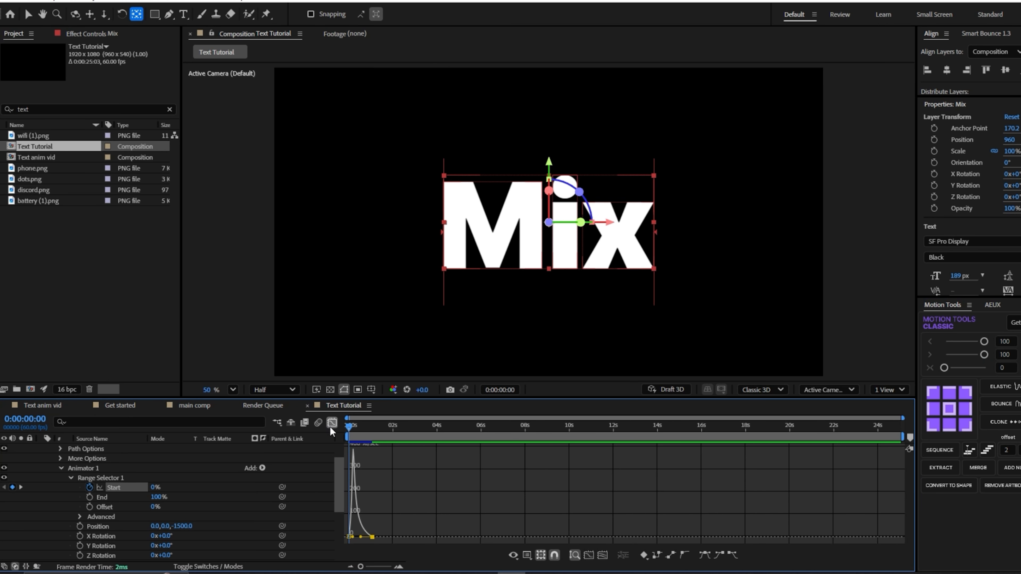
{"action": "left_click", "coordinate": [451, 470]}
{"action": "key", "text": "space"}
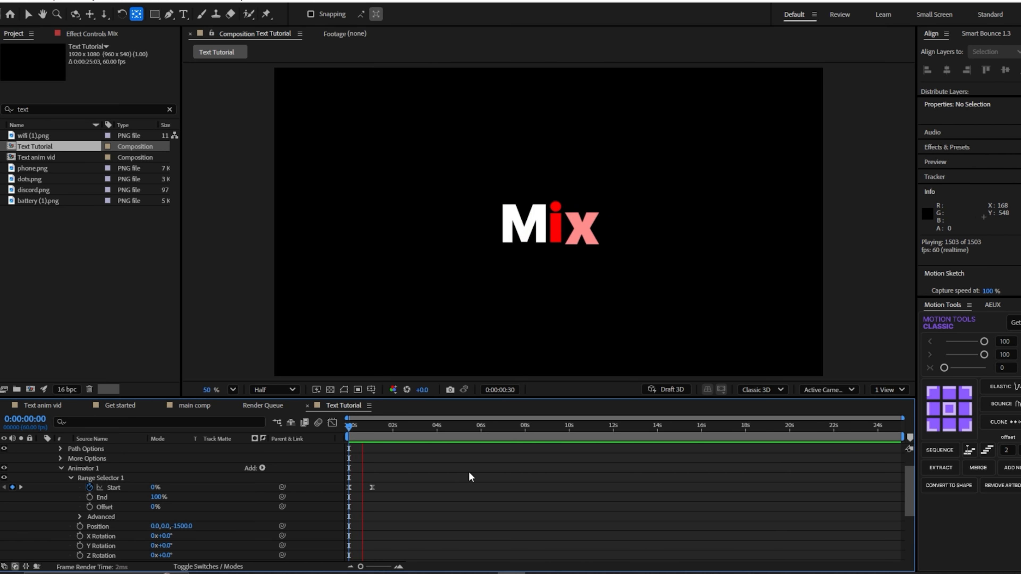
Step: Play the Mix animation from the first frame and stop it partway to check the letters' motion
{"action": "left_click", "coordinate": [349, 427]}
{"action": "key", "text": "space"}
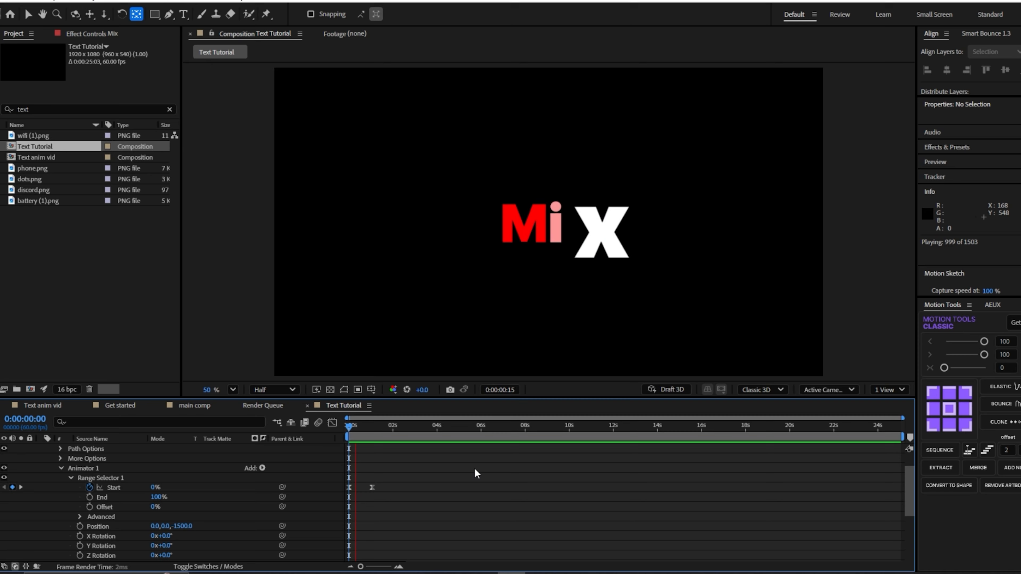
{"action": "key", "text": "space"}
{"action": "scroll", "coordinate": [462, 469], "scroll_direction": "down", "scroll_amount": 3}
{"action": "scroll", "coordinate": [386, 475], "scroll_direction": "up", "scroll_amount": 3}
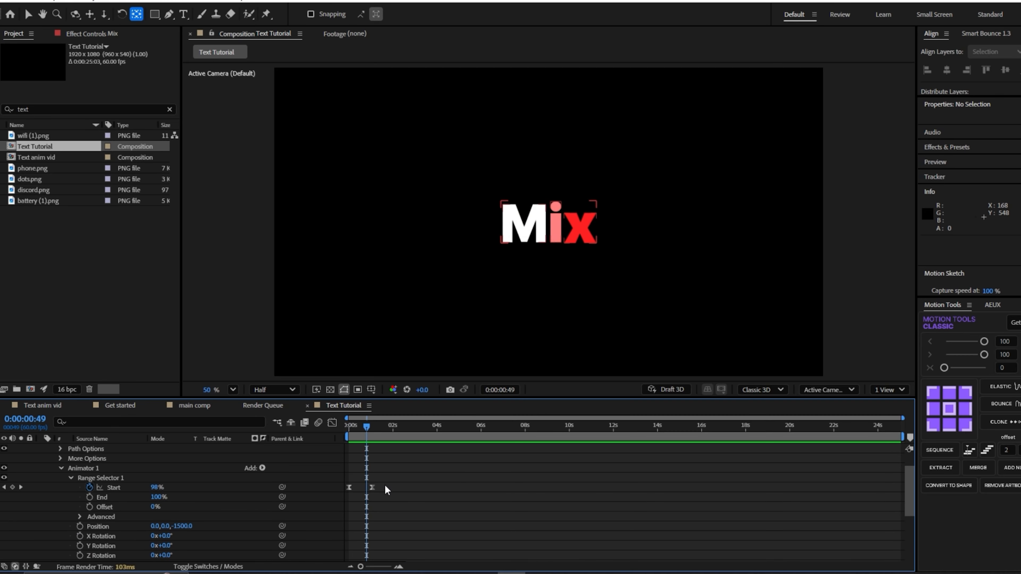
Step: Apply Easy Ease to all of the Mix layer's keyframes and replay the animation from the beginning
{"action": "key", "text": "u"}
{"action": "key", "text": "u"}
{"action": "left_click_drag", "start_coordinate": [392, 503], "coordinate": [346, 520]}
{"action": "key", "text": "F9"}
{"action": "scroll", "coordinate": [404, 507], "scroll_direction": "up", "scroll_amount": 2}
{"action": "left_click", "coordinate": [406, 499]}
{"action": "key", "text": "u"}
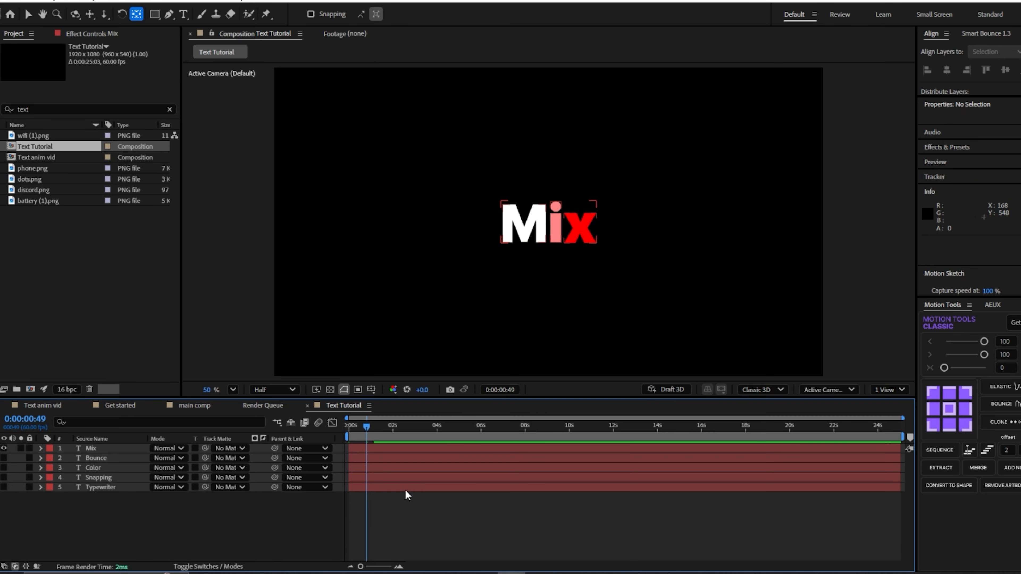
{"action": "key", "text": "Home"}
{"action": "key", "text": "space"}
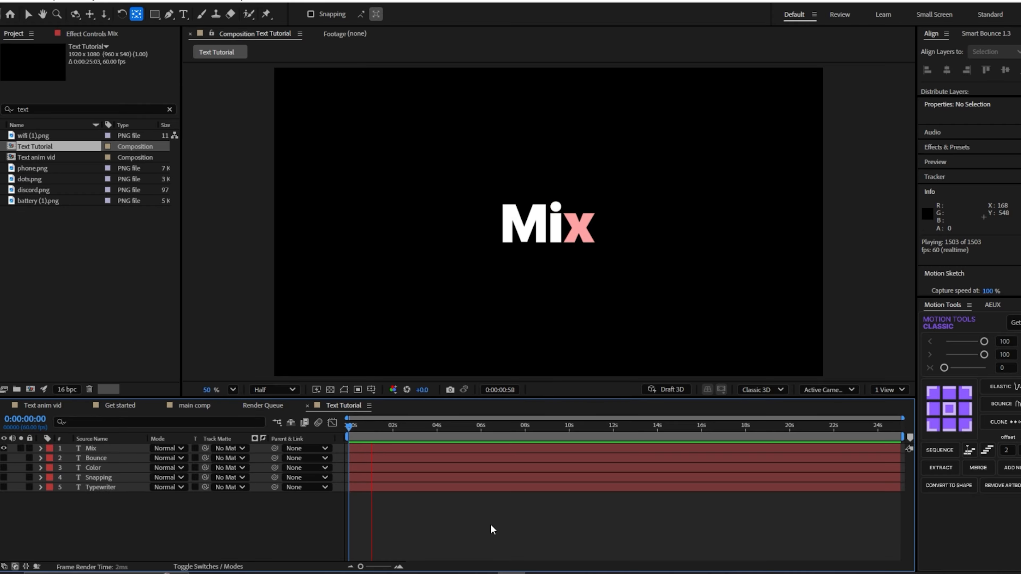
{"action": "left_click", "coordinate": [348, 450]}
{"action": "key", "text": "F2"}
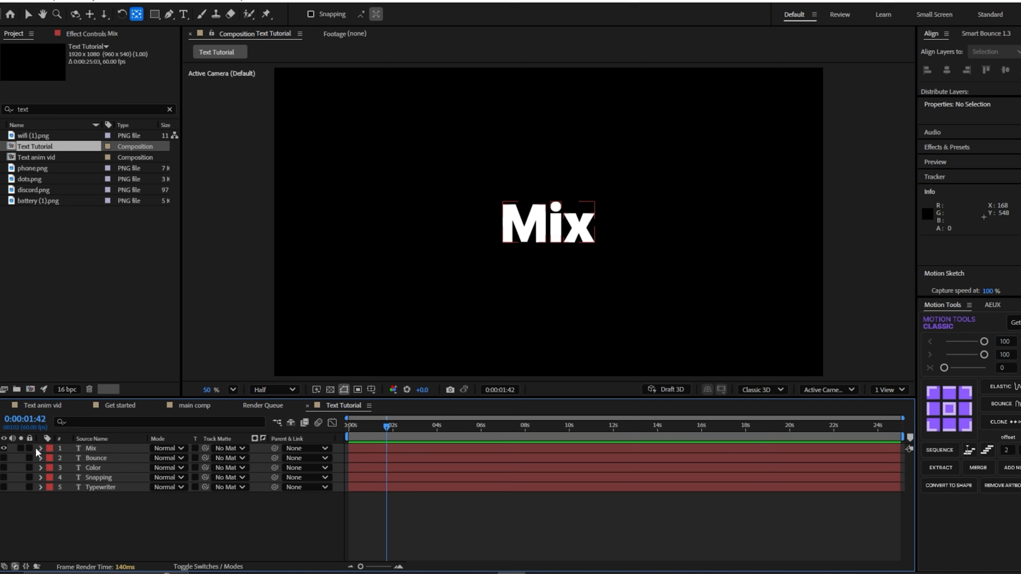
Step: Add a Blur property to the Mix layer's Animator 1 and set it to 15
{"action": "left_click", "coordinate": [40, 448]}
{"action": "left_click", "coordinate": [53, 458]}
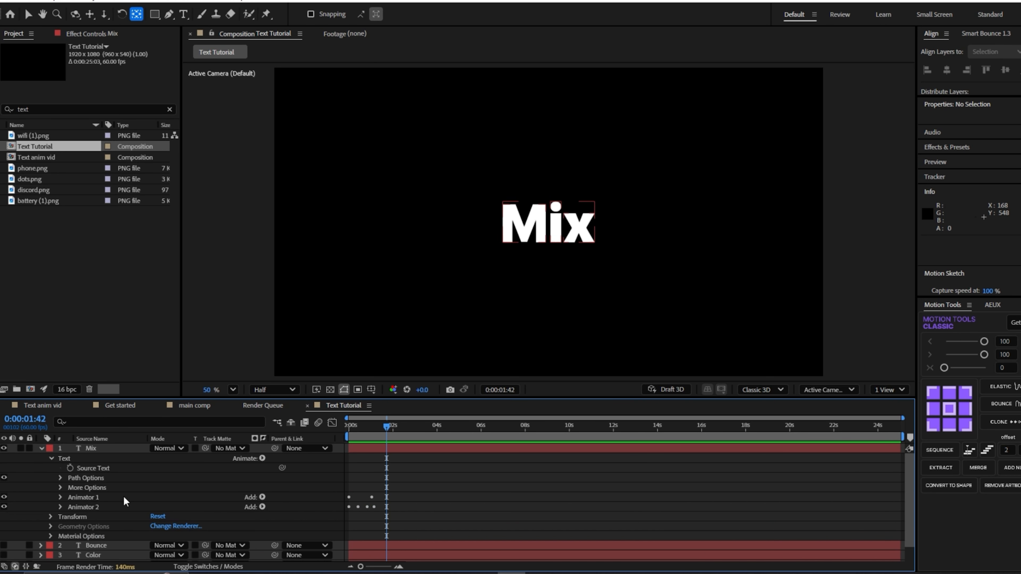
{"action": "left_click", "coordinate": [110, 498]}
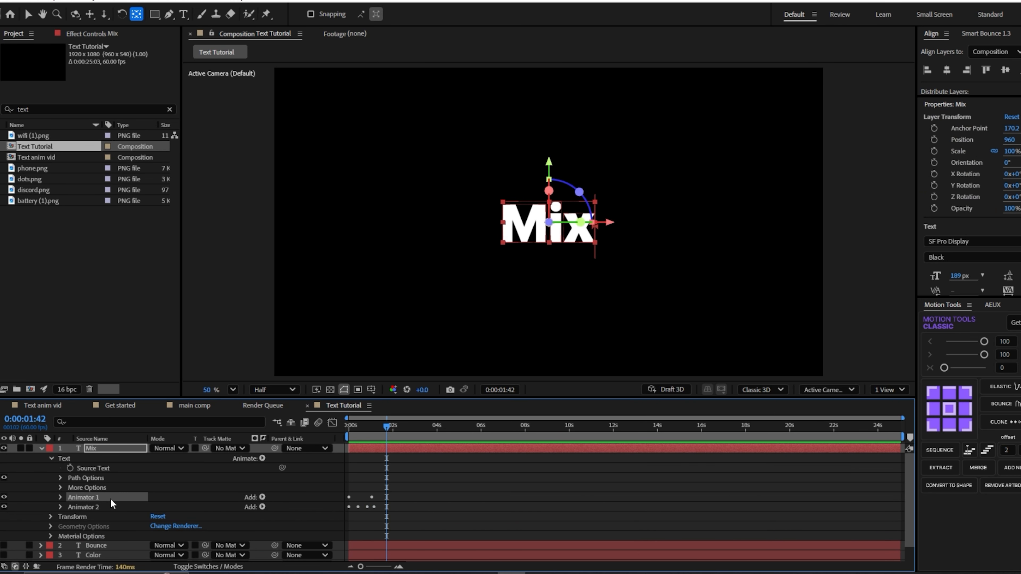
{"action": "left_click", "coordinate": [262, 497]}
{"action": "mouse_move", "coordinate": [292, 502]}
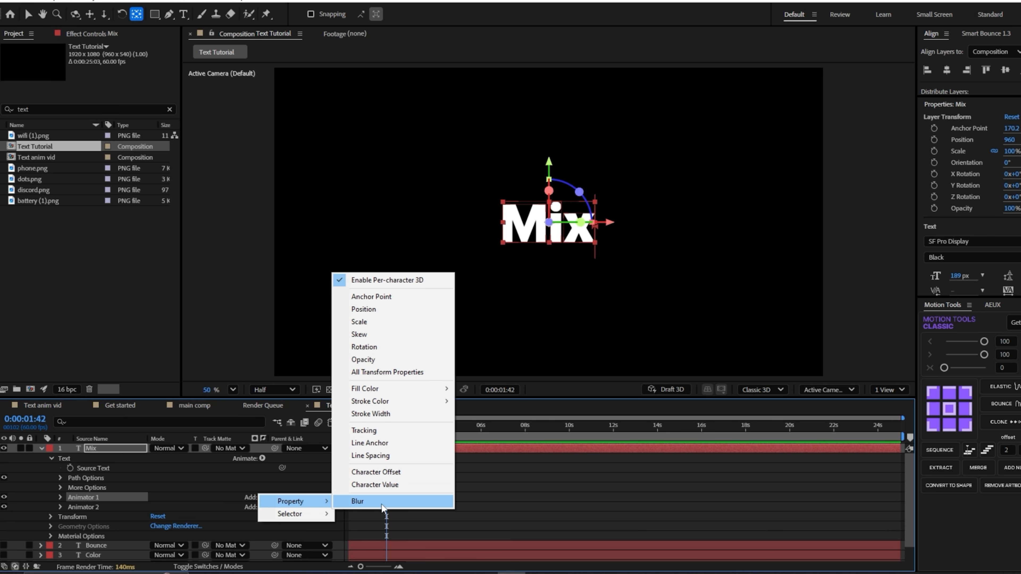
{"action": "left_click", "coordinate": [353, 502]}
{"action": "scroll", "coordinate": [209, 522], "scroll_direction": "down", "scroll_amount": 2}
{"action": "type", "text": "15"}
{"action": "key", "text": "Return"}
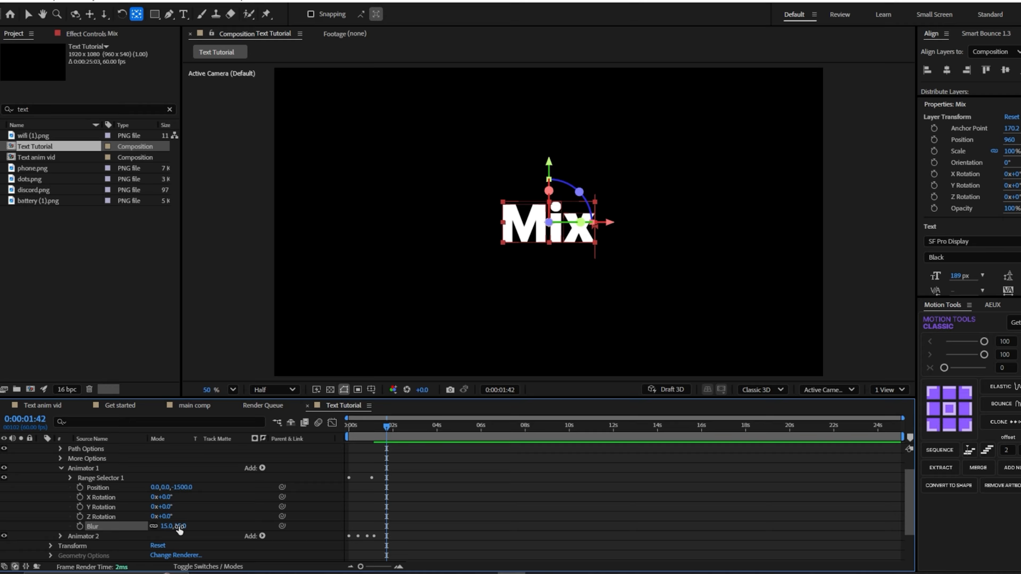
Step: Preview the blurred Mix animation from the first frame
{"action": "left_click", "coordinate": [539, 505]}
{"action": "left_click", "coordinate": [347, 428]}
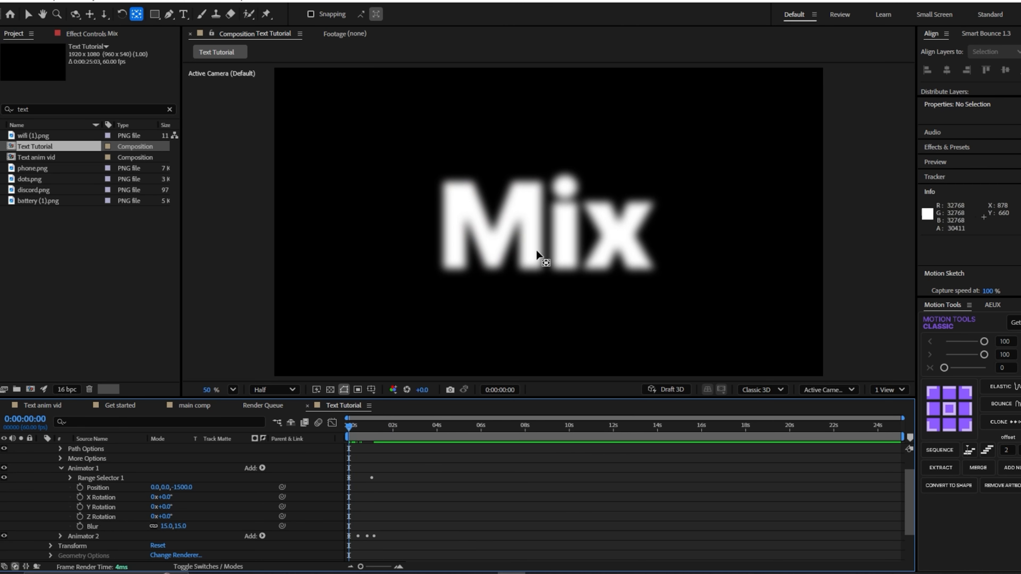
{"action": "key", "text": "space"}
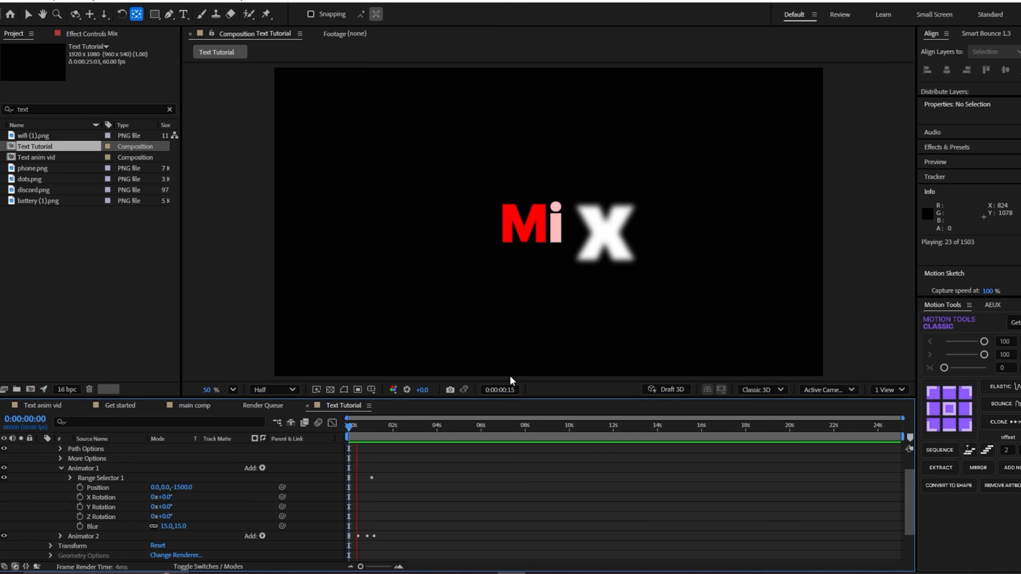
{"action": "key", "text": "space"}
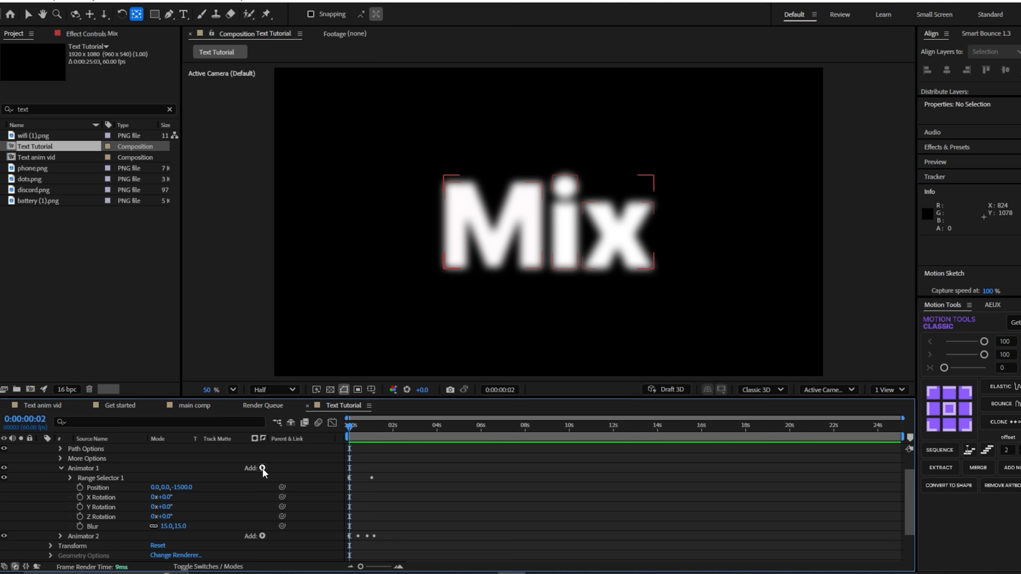
Step: Add an Opacity property to Animator 1 of the Mix layer, setting Opacity to 25% and Blur to 5
{"action": "left_click", "coordinate": [263, 469]}
{"action": "mouse_move", "coordinate": [288, 472]}
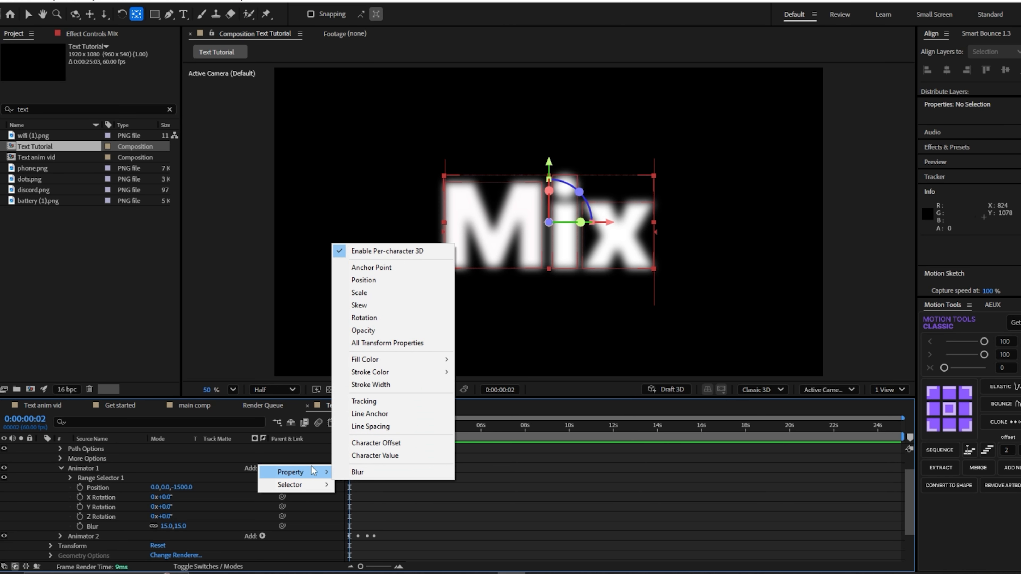
{"action": "left_click", "coordinate": [384, 331]}
{"action": "left_click", "coordinate": [168, 536]}
{"action": "type", "text": "5"}
{"action": "key", "text": "Return"}
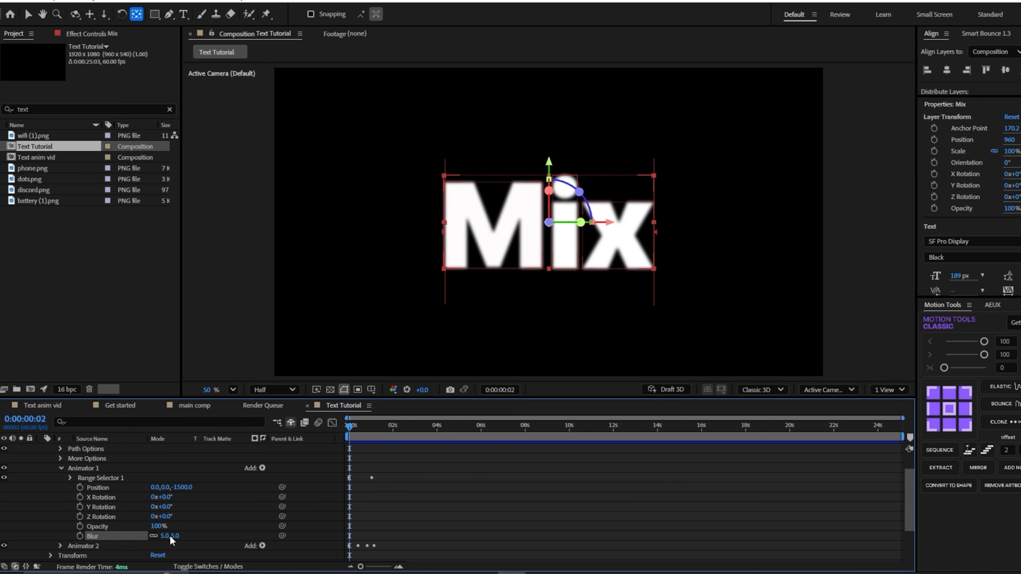
{"action": "left_click", "coordinate": [158, 526]}
{"action": "type", "text": "25"}
{"action": "key", "text": "Return"}
{"action": "left_click", "coordinate": [391, 519]}
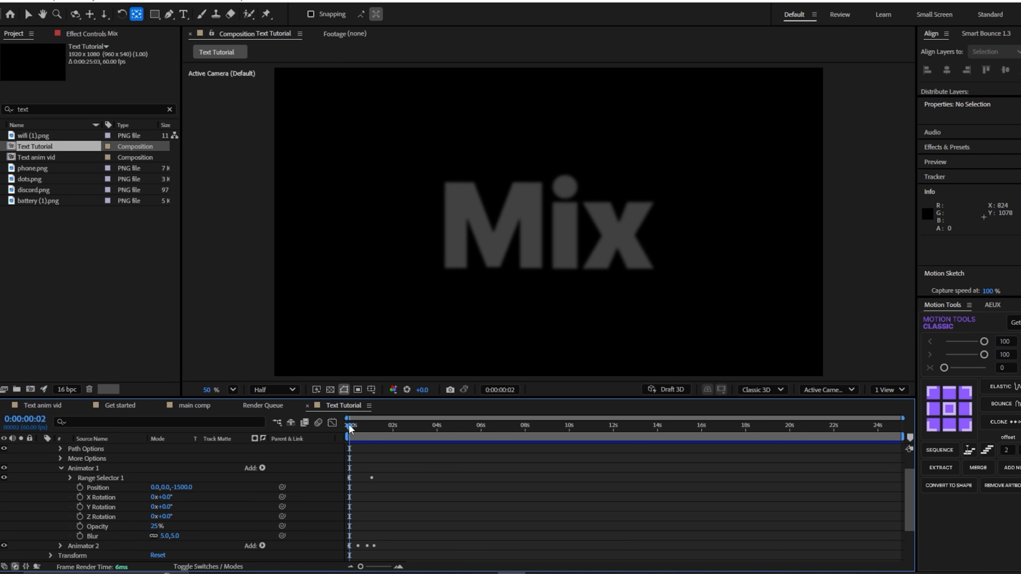
Step: Scrub through the Mix animation's opening and play it from the first frame
{"action": "left_click_drag", "start_coordinate": [349, 425], "coordinate": [368, 429]}
{"action": "key", "text": "Home"}
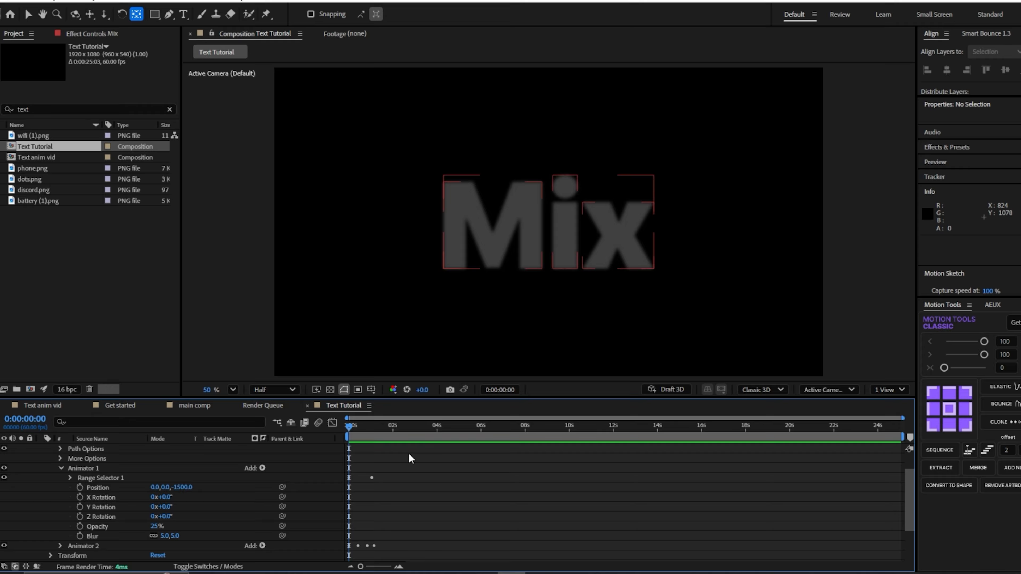
{"action": "key", "text": "space"}
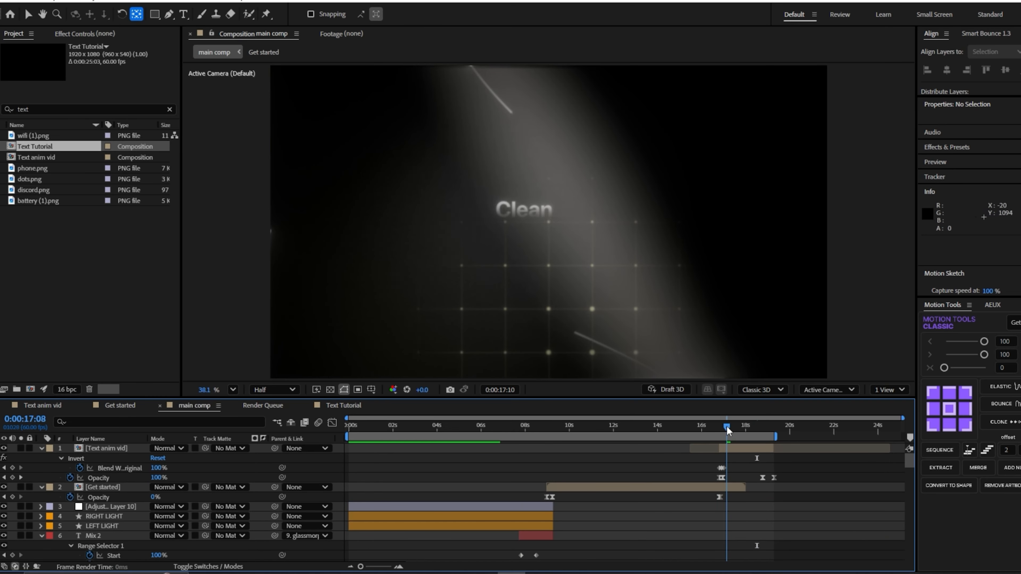
Step: Scrub the main comp to 0:00:18:45 and around the 8-second mark to examine its finished text animations
{"action": "left_click_drag", "start_coordinate": [727, 431], "coordinate": [762, 431]}
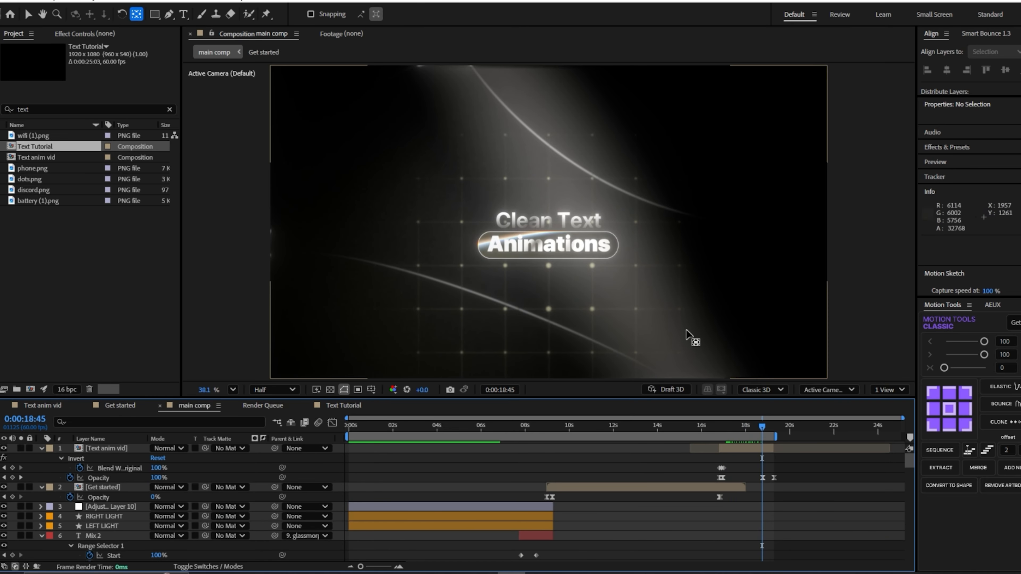
{"action": "left_click_drag", "start_coordinate": [510, 433], "coordinate": [515, 433]}
{"action": "key", "text": "ctrl+z"}
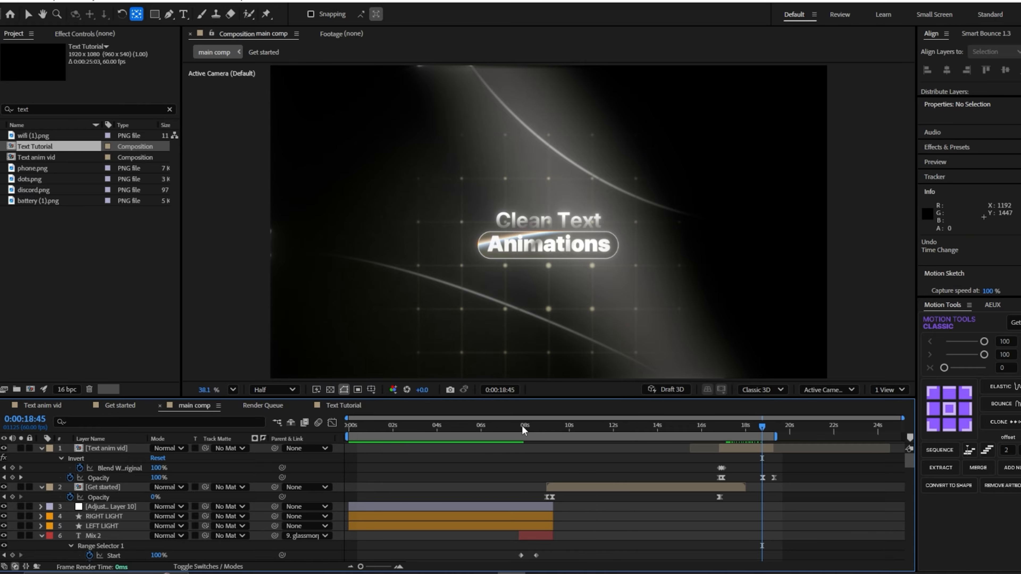
{"action": "left_click", "coordinate": [538, 425]}
{"action": "left_click_drag", "start_coordinate": [538, 425], "coordinate": [524, 425]}
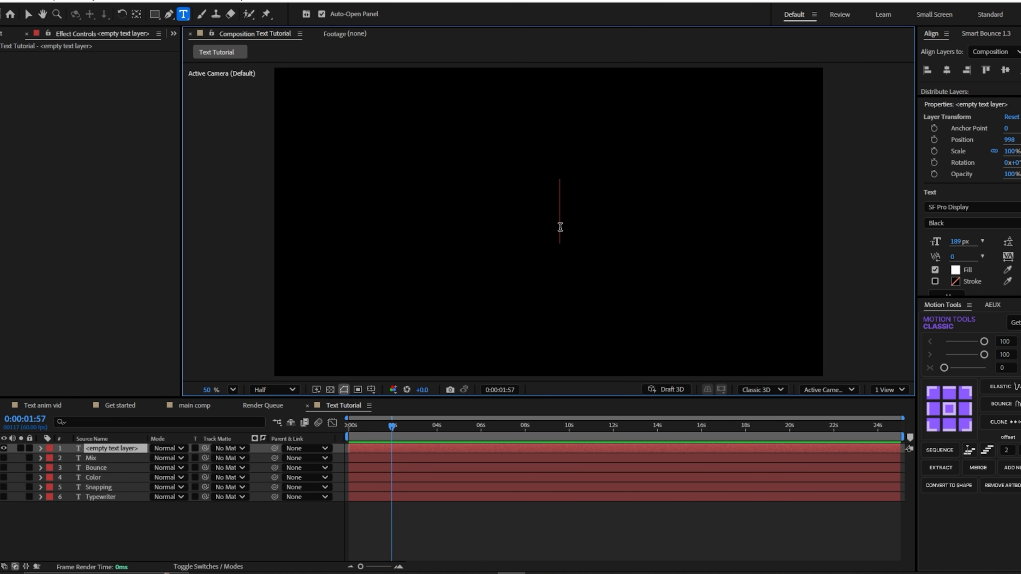
Step: Enter SECRET in the empty text layer of the Text Tutorial composition and centre the layer's anchor point
{"action": "type", "text": "SECRET"}
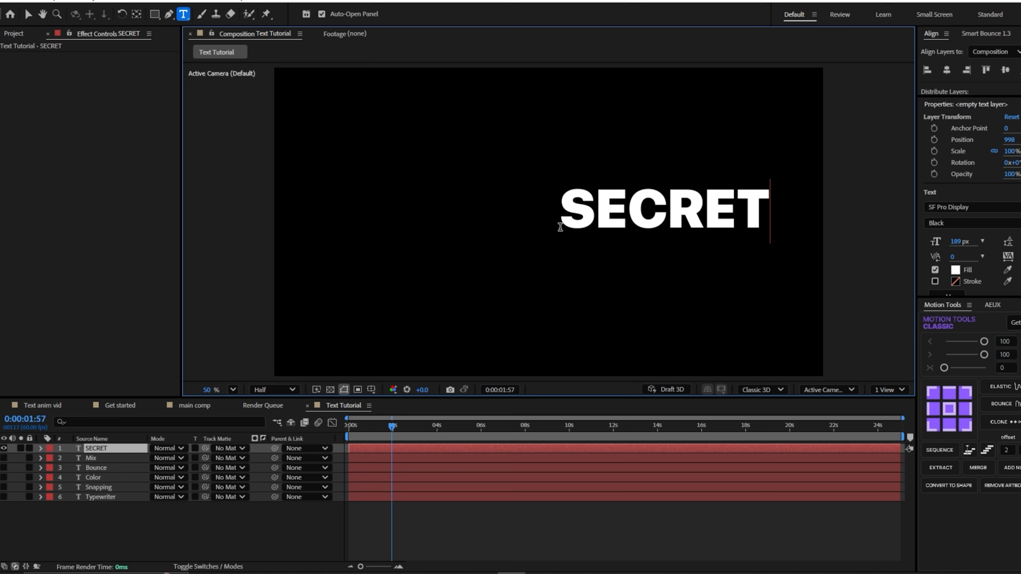
{"action": "left_click", "coordinate": [585, 523]}
{"action": "left_click", "coordinate": [567, 447]}
{"action": "left_click", "coordinate": [949, 409]}
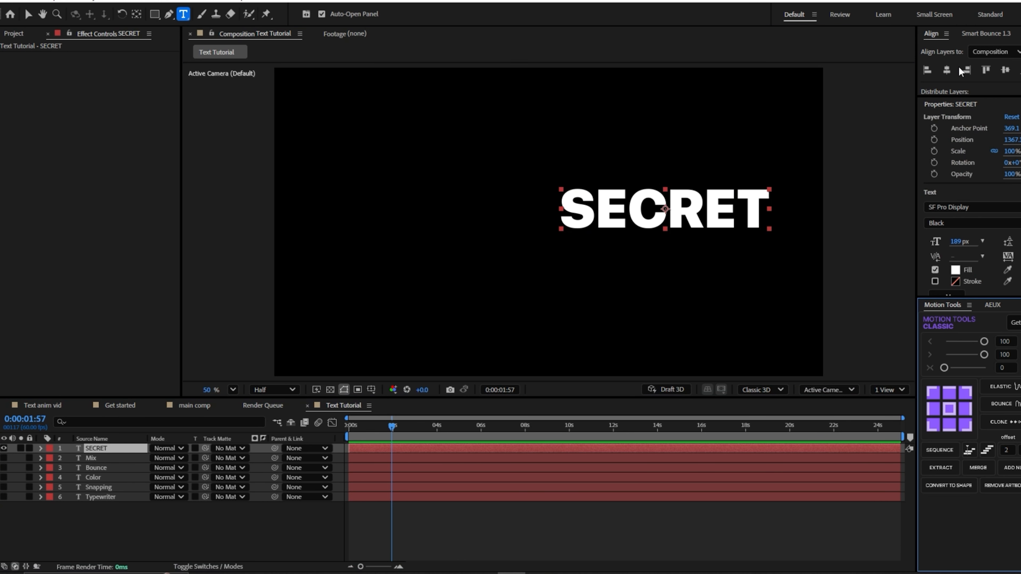
Step: Align the SECRET layer horizontally and vertically to the centre of the composition
{"action": "left_click", "coordinate": [947, 70]}
{"action": "left_click", "coordinate": [1007, 72]}
{"action": "left_click", "coordinate": [573, 524]}
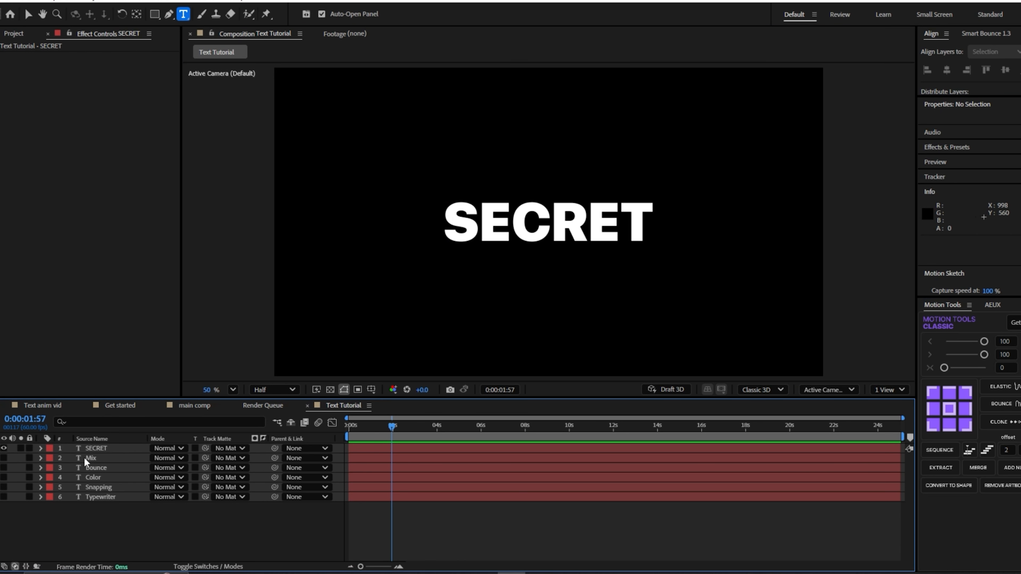
Step: Add a Scale animator to the SECRET layer and set its scale to 0%
{"action": "left_click", "coordinate": [40, 448]}
{"action": "left_click", "coordinate": [262, 458]}
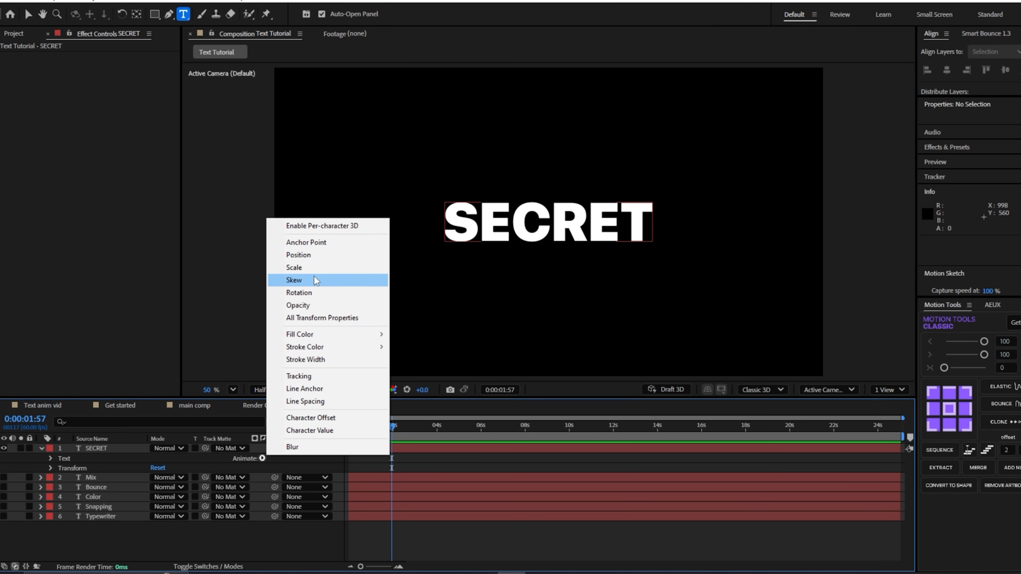
{"action": "left_click", "coordinate": [309, 269]}
{"action": "left_click", "coordinate": [168, 516]}
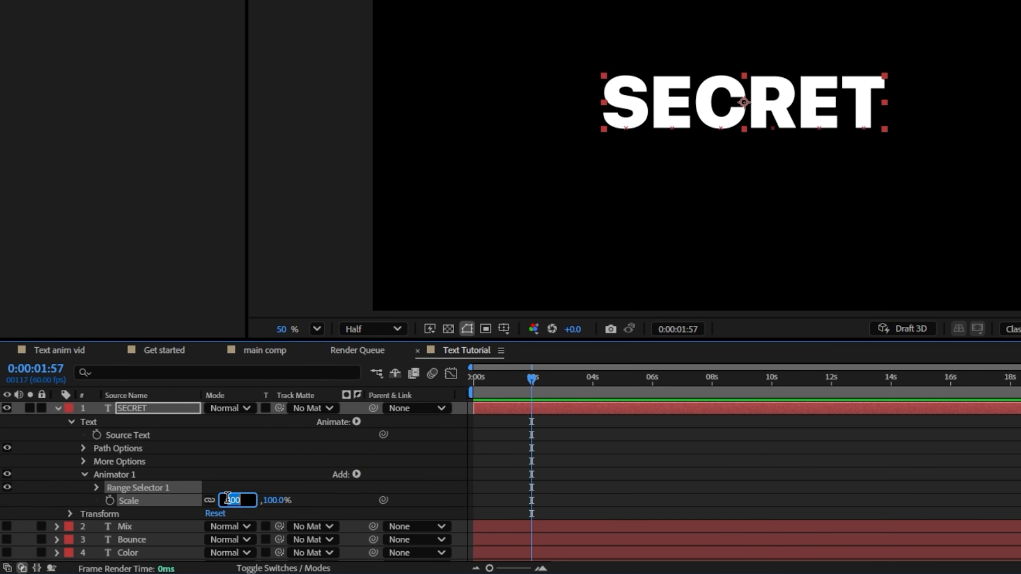
{"action": "type", "text": "0"}
{"action": "key", "text": "Return"}
Step: Set Smoothness to 0% in the advanced options of the Scale animator's Range Selector 1
{"action": "left_click", "coordinate": [96, 487]}
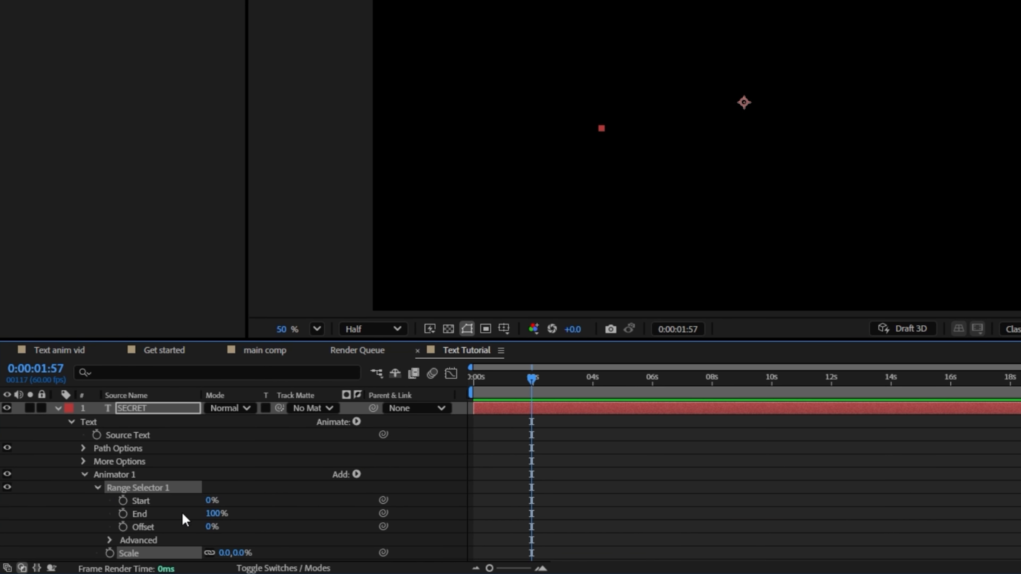
{"action": "left_click", "coordinate": [211, 501]}
{"action": "left_click", "coordinate": [229, 531]}
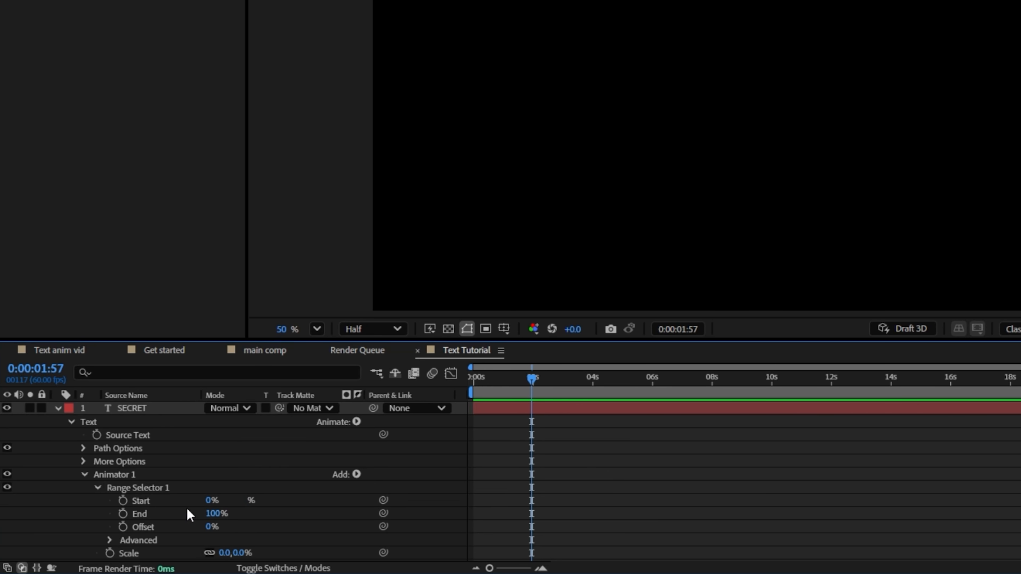
{"action": "left_click", "coordinate": [145, 502]}
{"action": "left_click", "coordinate": [151, 514]}
{"action": "left_click", "coordinate": [146, 527]}
{"action": "left_click", "coordinate": [110, 540]}
{"action": "scroll", "coordinate": [108, 535], "scroll_direction": "down", "scroll_amount": 4}
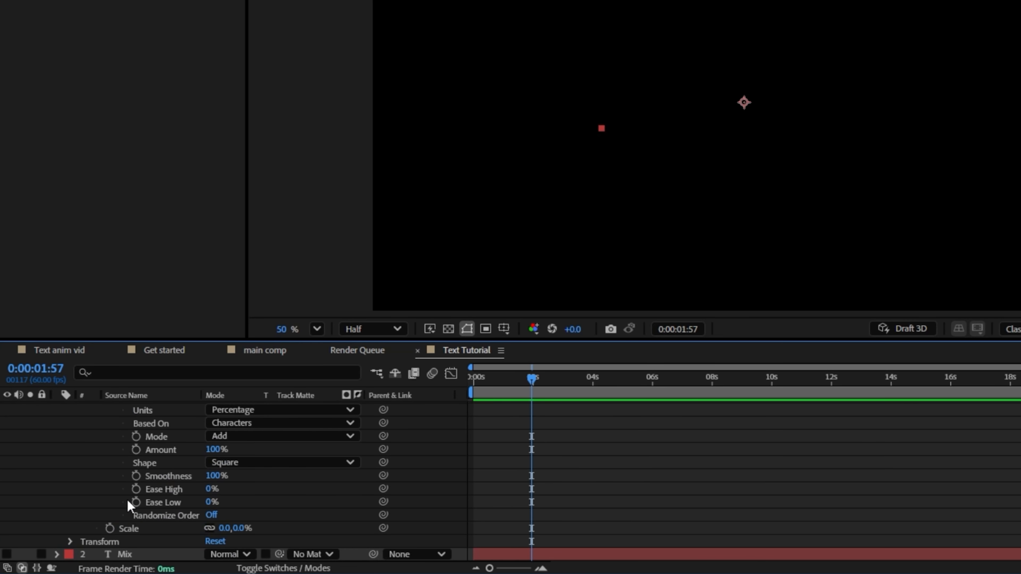
{"action": "scroll", "coordinate": [153, 488], "scroll_direction": "up", "scroll_amount": 3}
{"action": "left_click", "coordinate": [214, 527]}
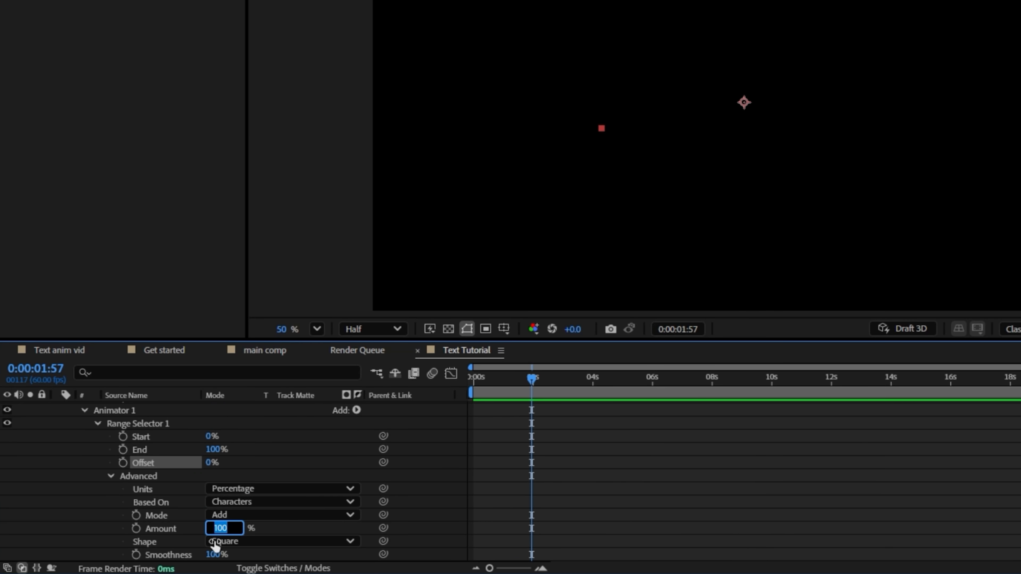
{"action": "left_click", "coordinate": [213, 554]}
{"action": "type", "text": "0"}
{"action": "key", "text": "Return"}
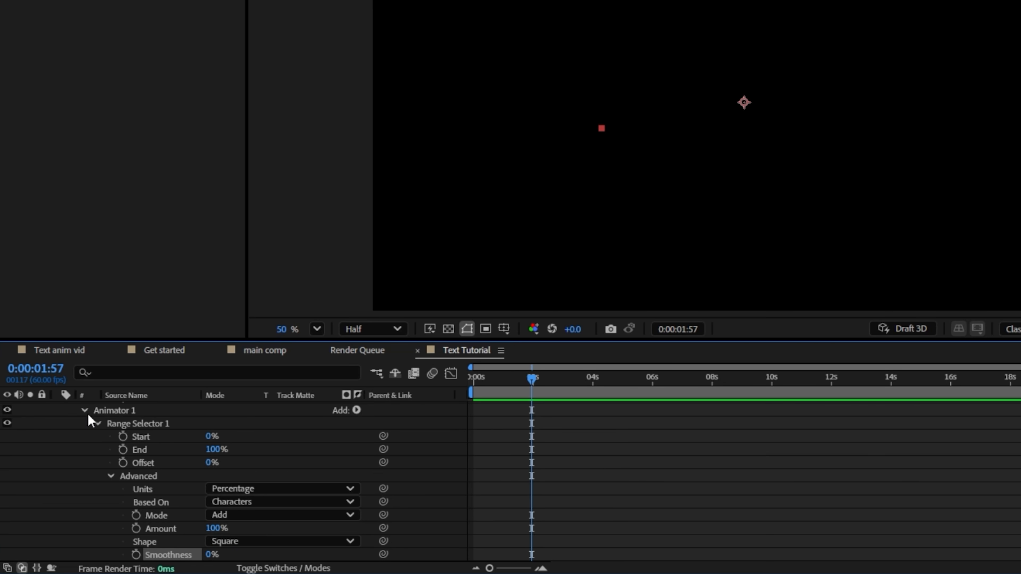
Step: Rename the SECRET layer's Scale animator as "Animate IN"
{"action": "left_click", "coordinate": [85, 410]}
{"action": "left_click", "coordinate": [129, 473]}
{"action": "key", "text": "Return"}
{"action": "type", "text": "Animate IN"}
{"action": "key", "text": "Return"}
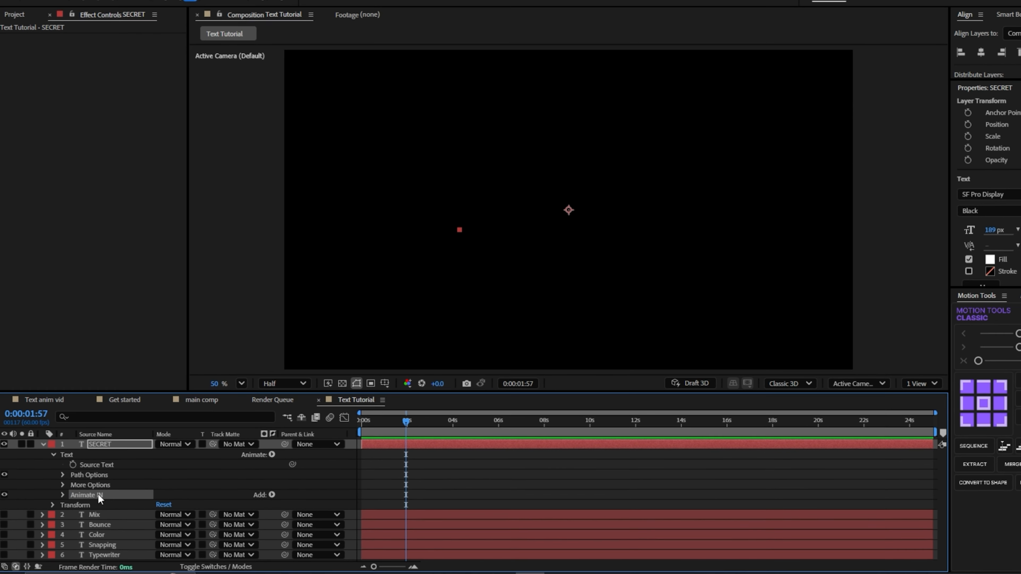
{"action": "left_click", "coordinate": [260, 471]}
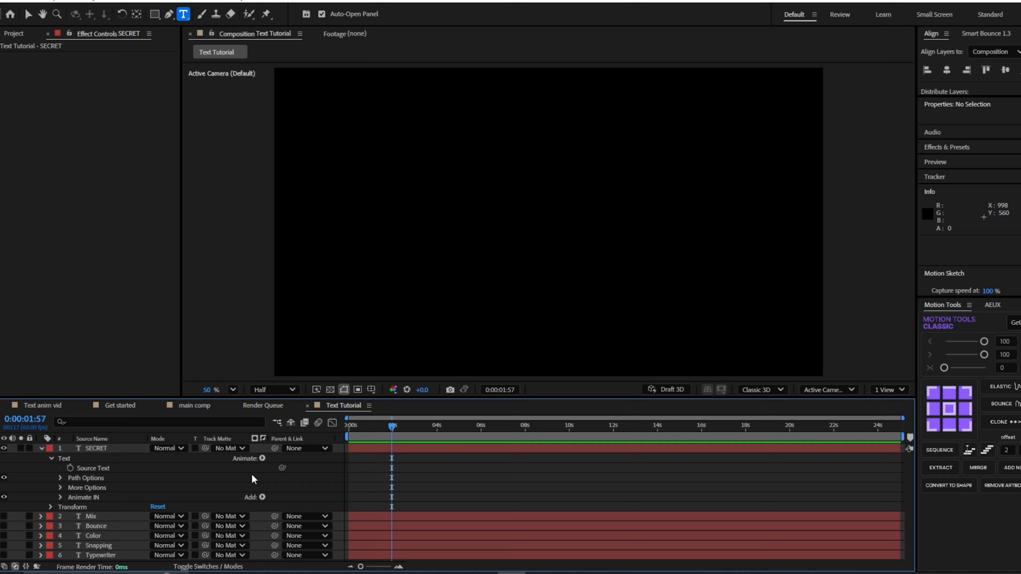
Step: Add a second animator with an RGB Fill Color to the SECRET layer and include a Rotation property in it
{"action": "left_click", "coordinate": [262, 459]}
{"action": "mouse_move", "coordinate": [335, 335]}
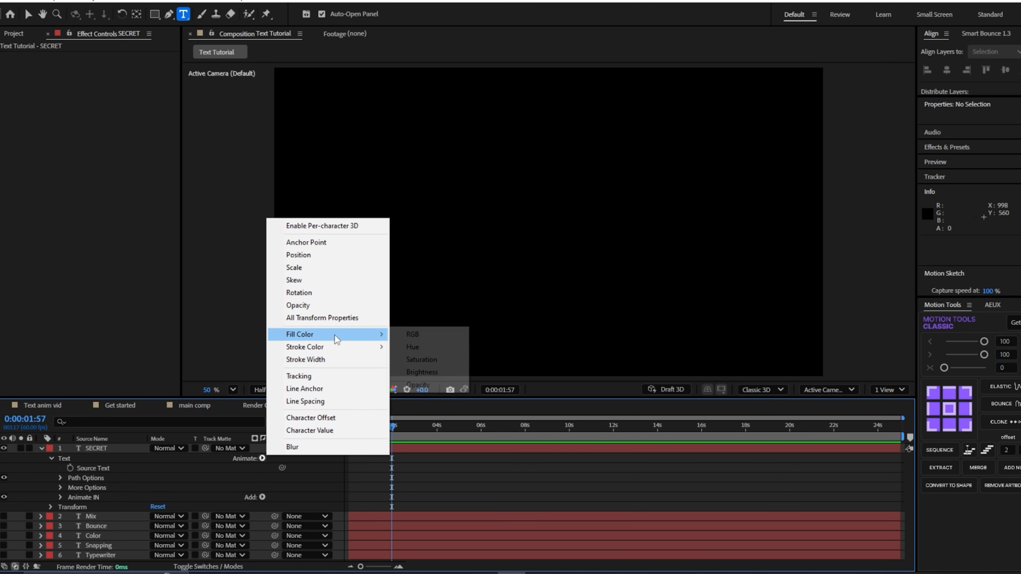
{"action": "left_click", "coordinate": [412, 335]}
{"action": "left_click", "coordinate": [250, 507]}
{"action": "mouse_move", "coordinate": [291, 511]}
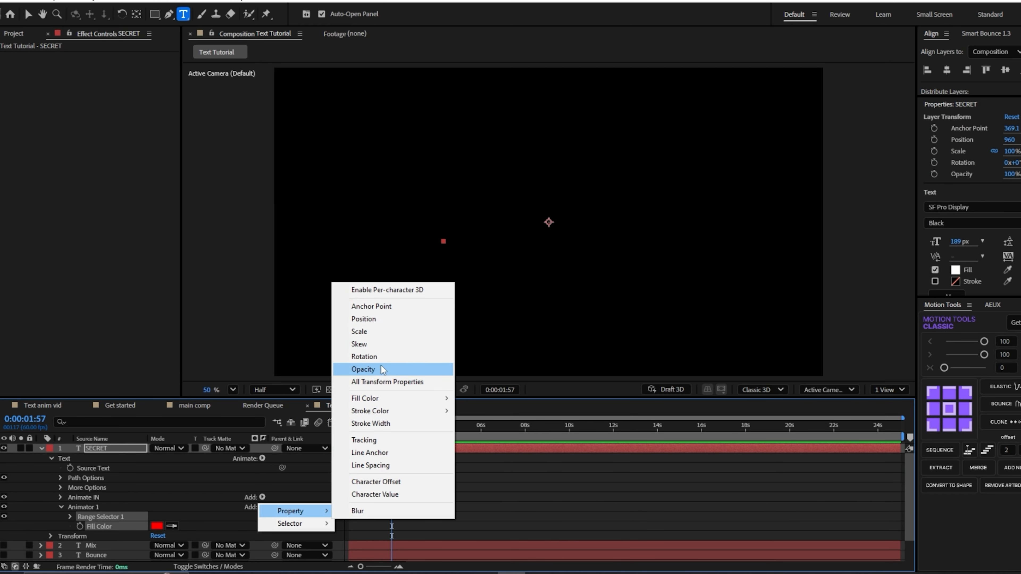
{"action": "left_click", "coordinate": [382, 357]}
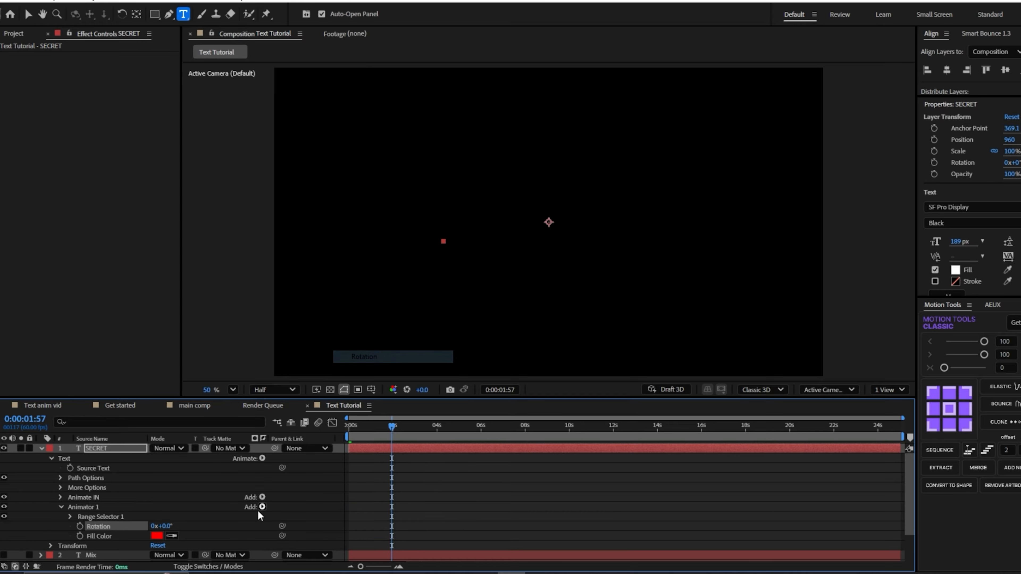
Step: Add a Position property to the SECRET layer's second animator and rename that animator "Highlight 1"
{"action": "left_click", "coordinate": [262, 507]}
{"action": "mouse_move", "coordinate": [292, 511]}
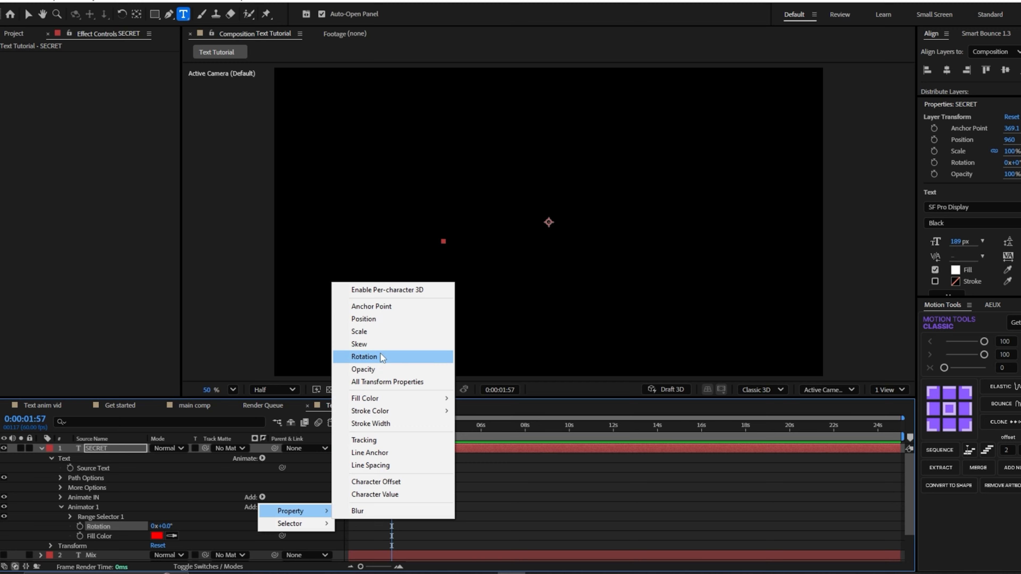
{"action": "left_click", "coordinate": [364, 319]}
{"action": "left_click", "coordinate": [92, 508]}
{"action": "key", "text": "Return"}
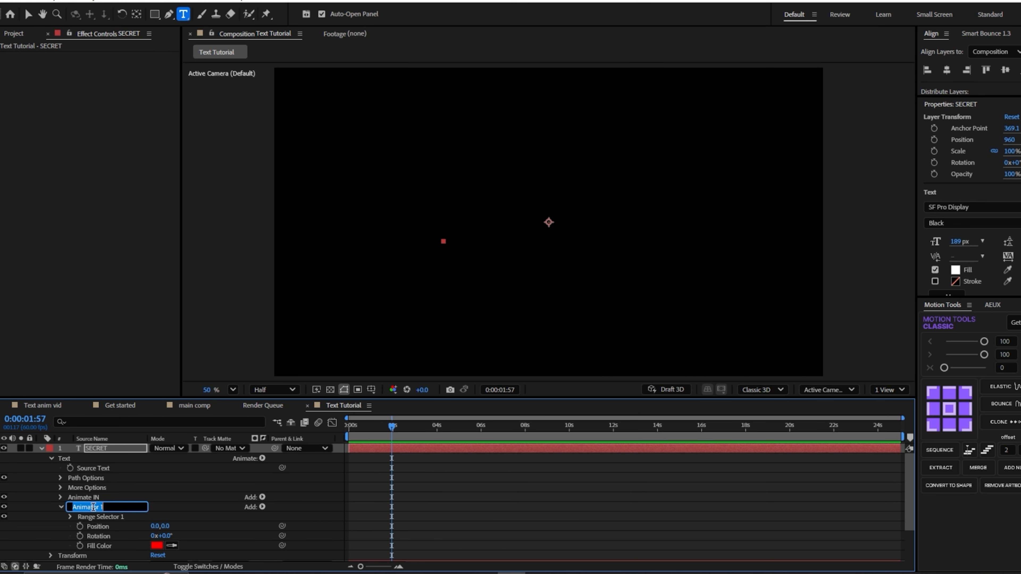
{"action": "type", "text": "Highlight 1"}
{"action": "key", "text": "Return"}
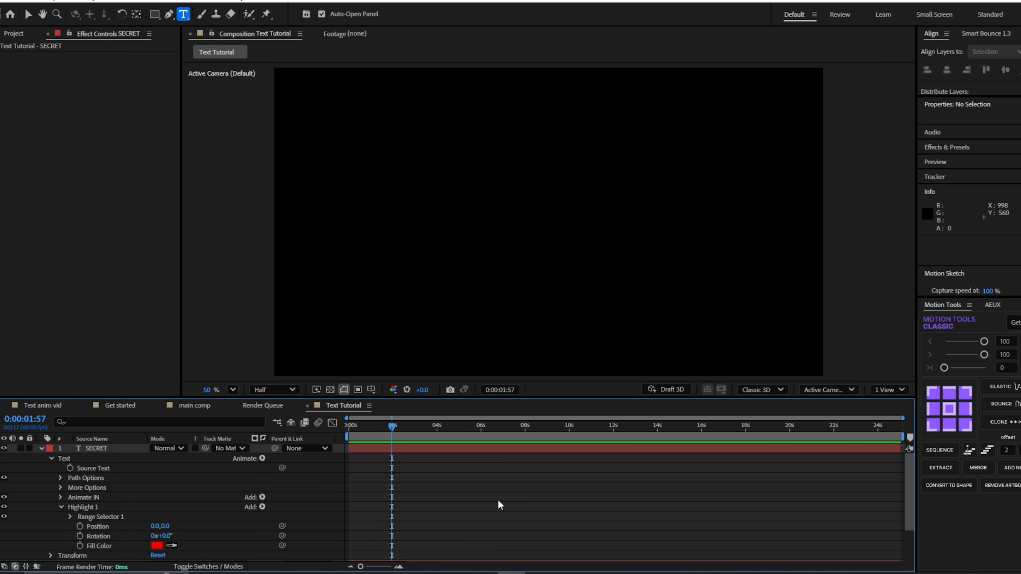
Step: Apply three Slider Control effects to the SECRET layer
{"action": "left_click", "coordinate": [396, 450]}
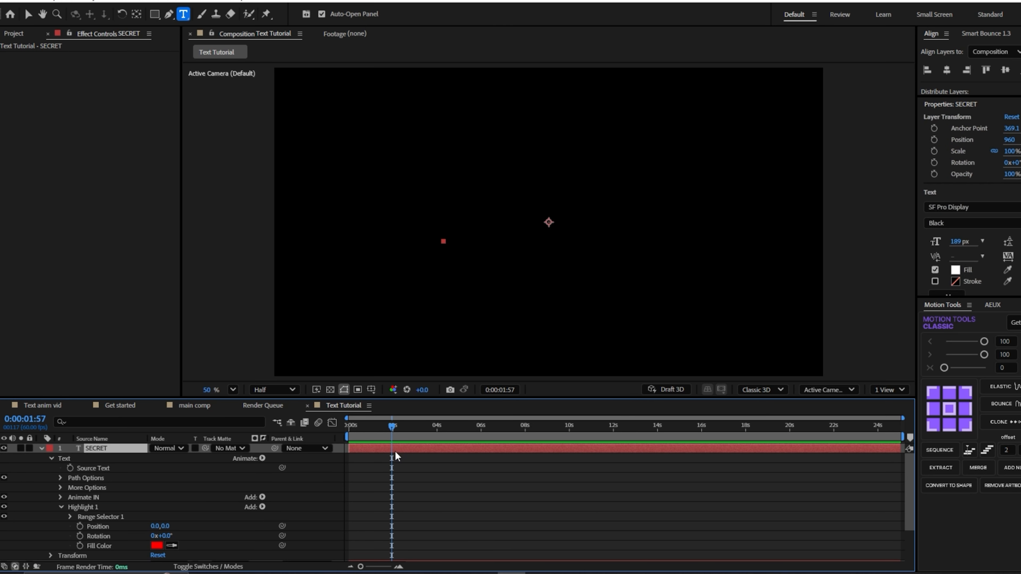
{"action": "key", "text": "ctrl+space"}
{"action": "type", "text": "sli"}
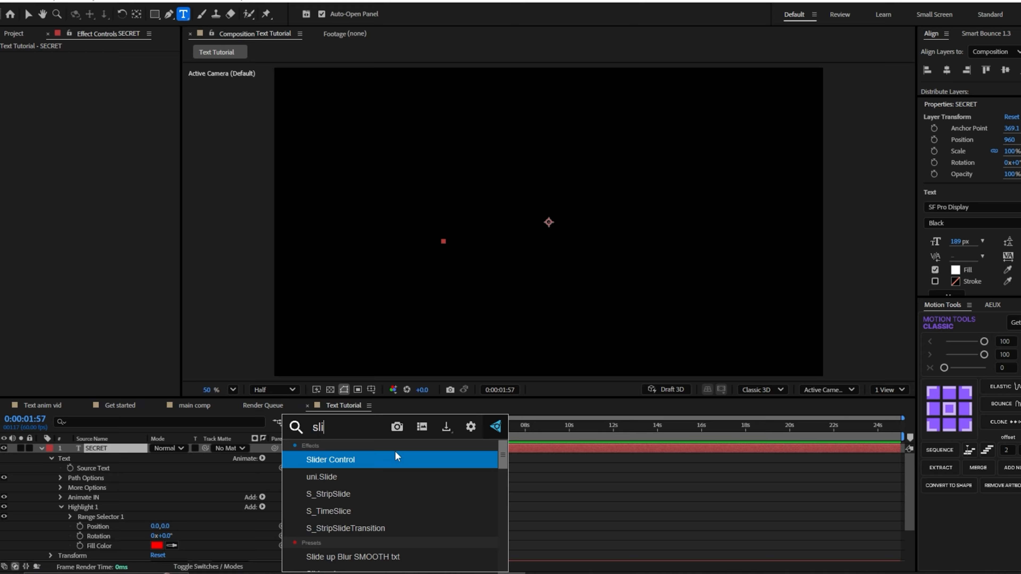
{"action": "key", "text": "Return"}
{"action": "key", "text": "ctrl+space"}
{"action": "type", "text": "sli"}
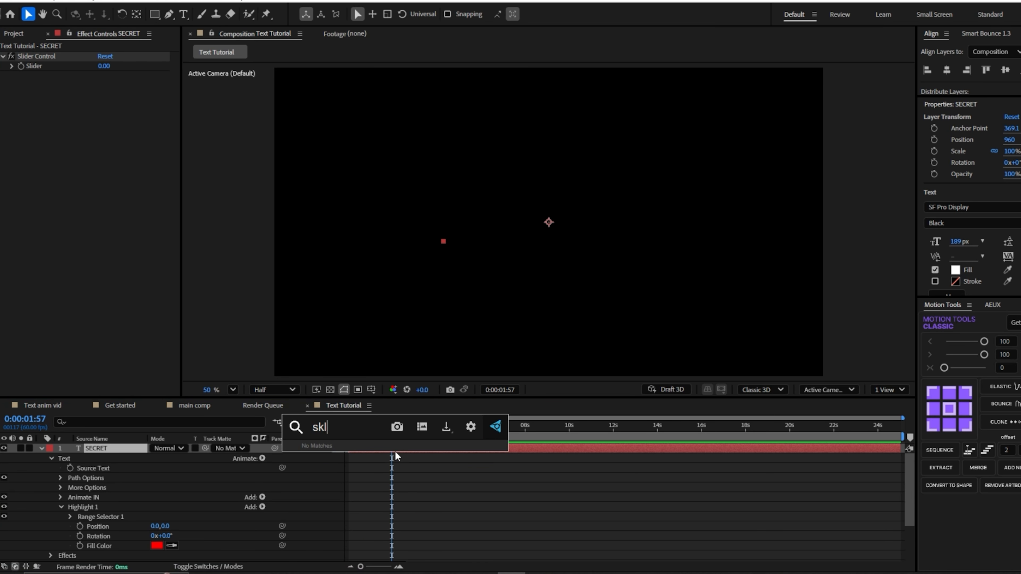
{"action": "key", "text": "Return"}
{"action": "key", "text": "ctrl+space"}
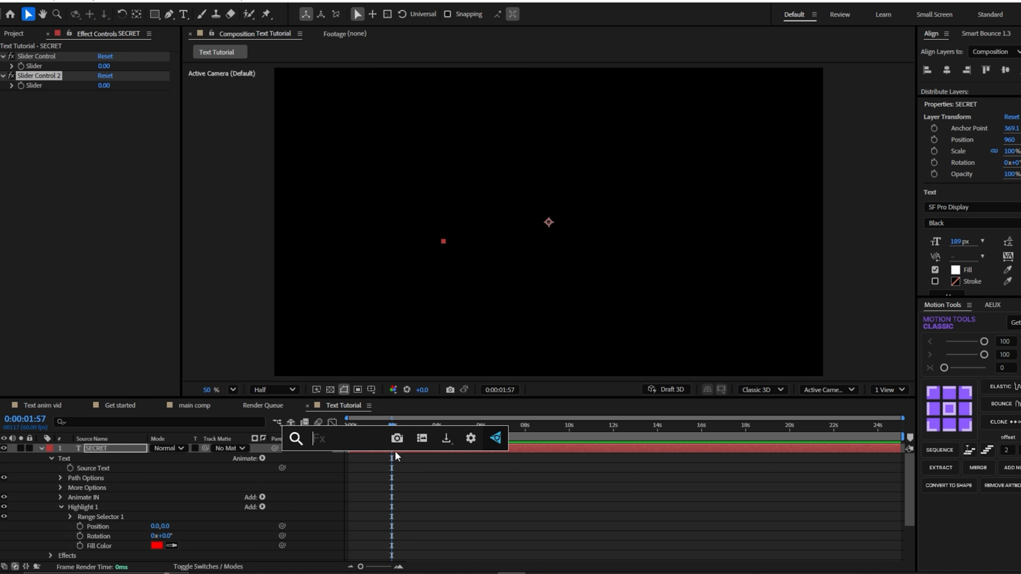
{"action": "type", "text": "sli"}
{"action": "key", "text": "Return"}
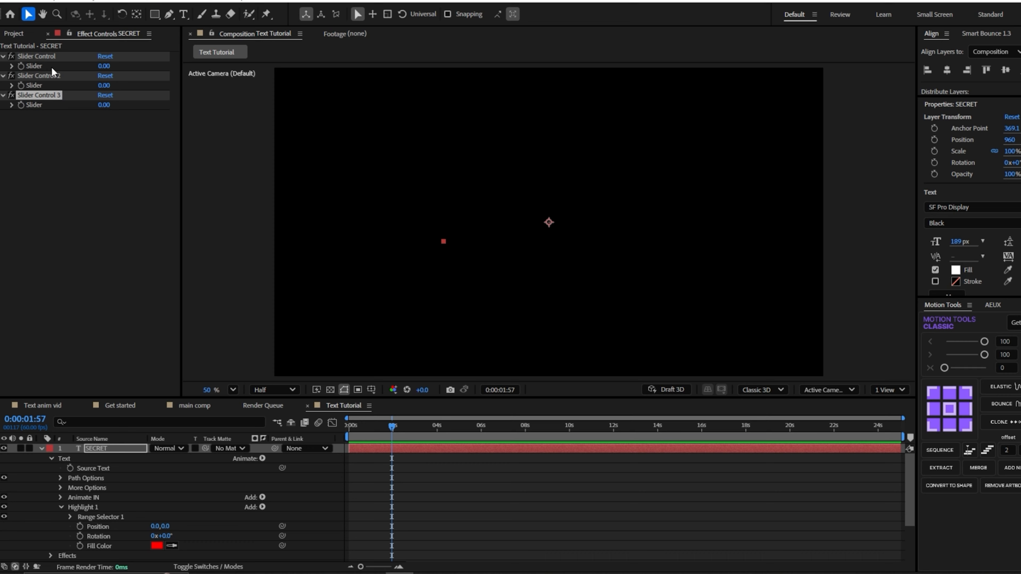
Step: Rename the three slider effects "Highlight Position 1", "Animation Amount 1" and "Falloff Radius 1", in that order
{"action": "left_click", "coordinate": [43, 56]}
{"action": "key", "text": "Return"}
{"action": "type", "text": "Highlight Position 1"}
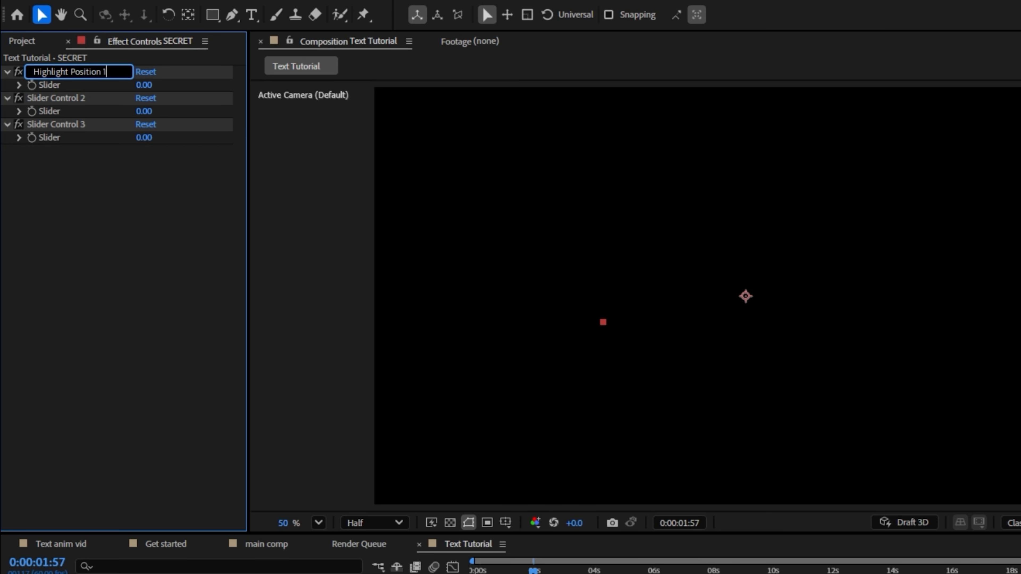
{"action": "key", "text": "Return"}
{"action": "left_click", "coordinate": [64, 97]}
{"action": "key", "text": "Return"}
{"action": "key", "text": "BackSpace"}
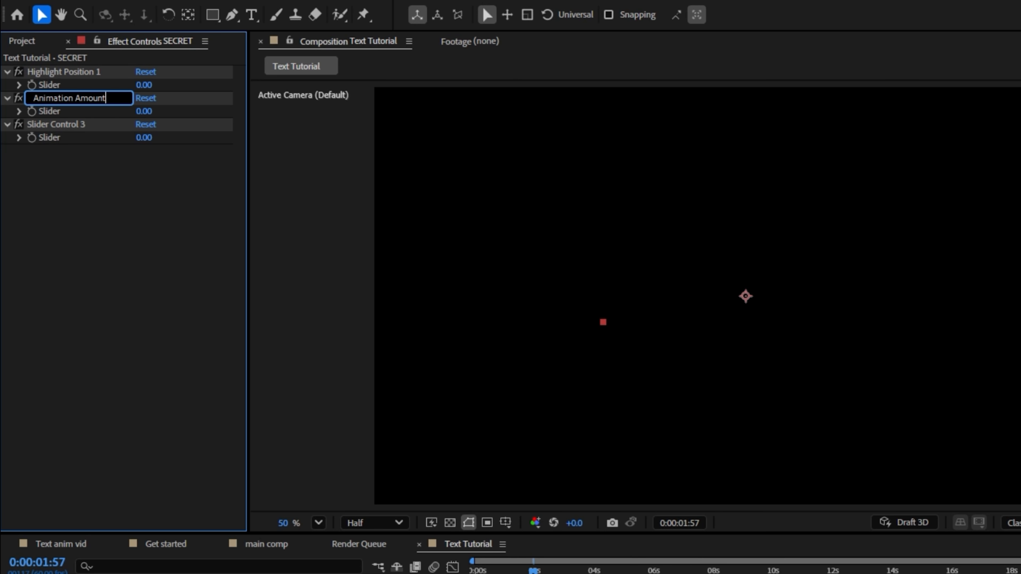
{"action": "key", "text": "Return"}
{"action": "left_click", "coordinate": [57, 125]}
{"action": "key", "text": "Return"}
{"action": "type", "text": "Falloff"}
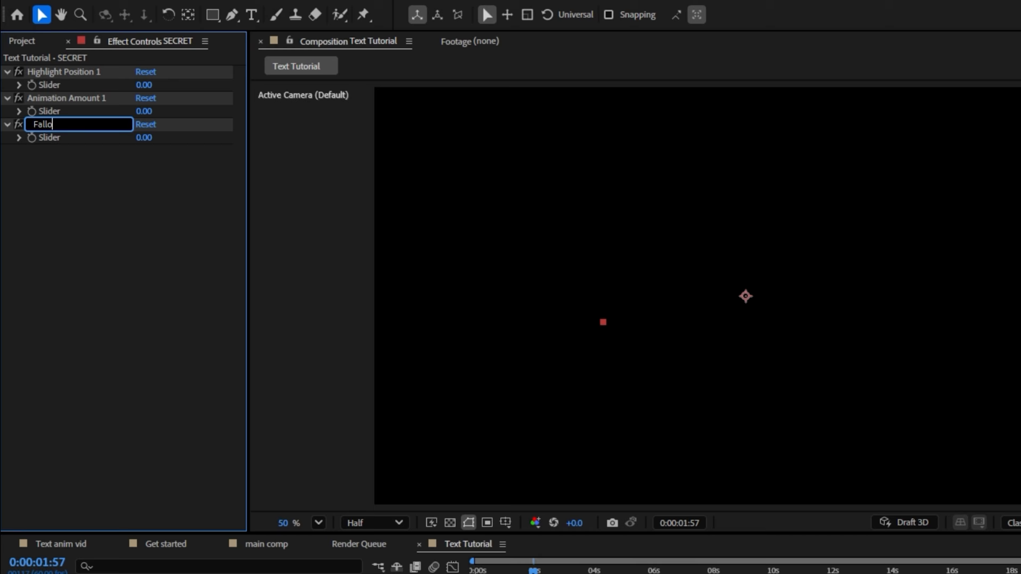
{"action": "type", "text": " Radius 1"}
{"action": "key", "text": "Return"}
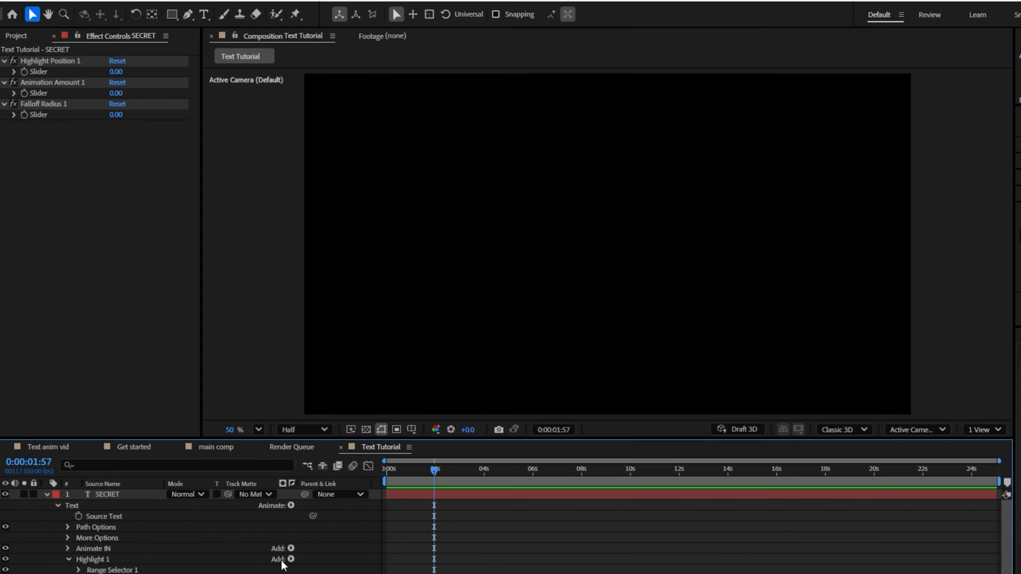
Step: Add an Expression Selector to the Highlight 1 animator and open the expression of its Amount property
{"action": "left_click", "coordinate": [263, 507]}
{"action": "mouse_move", "coordinate": [284, 516]}
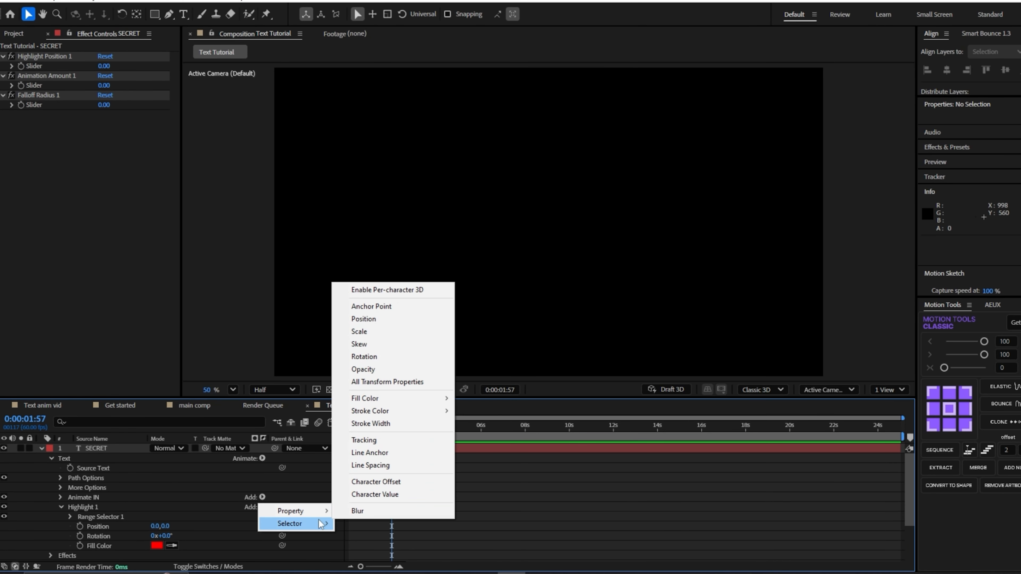
{"action": "mouse_move", "coordinate": [322, 524]}
{"action": "left_click", "coordinate": [372, 549]}
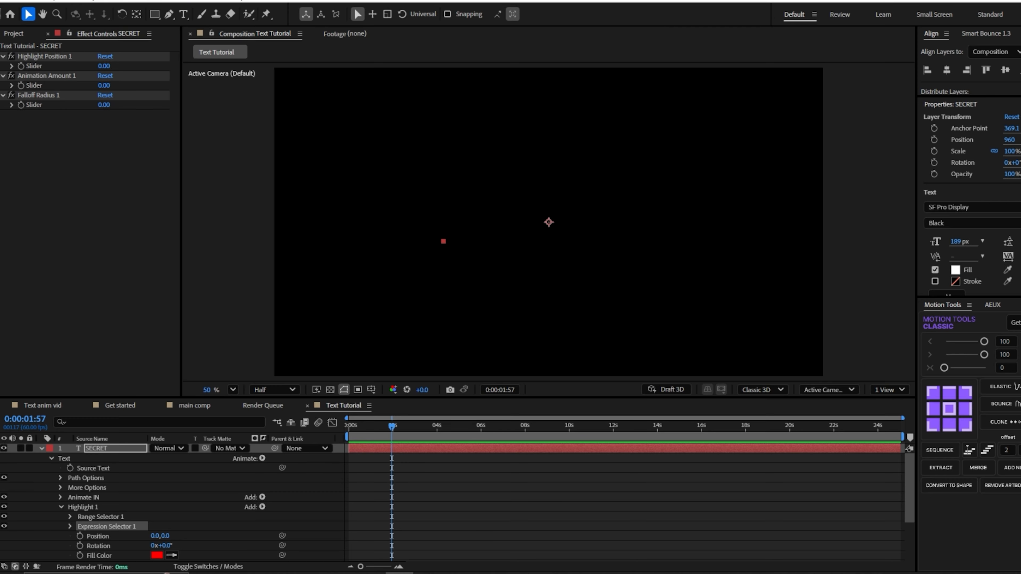
{"action": "left_click", "coordinate": [70, 527]}
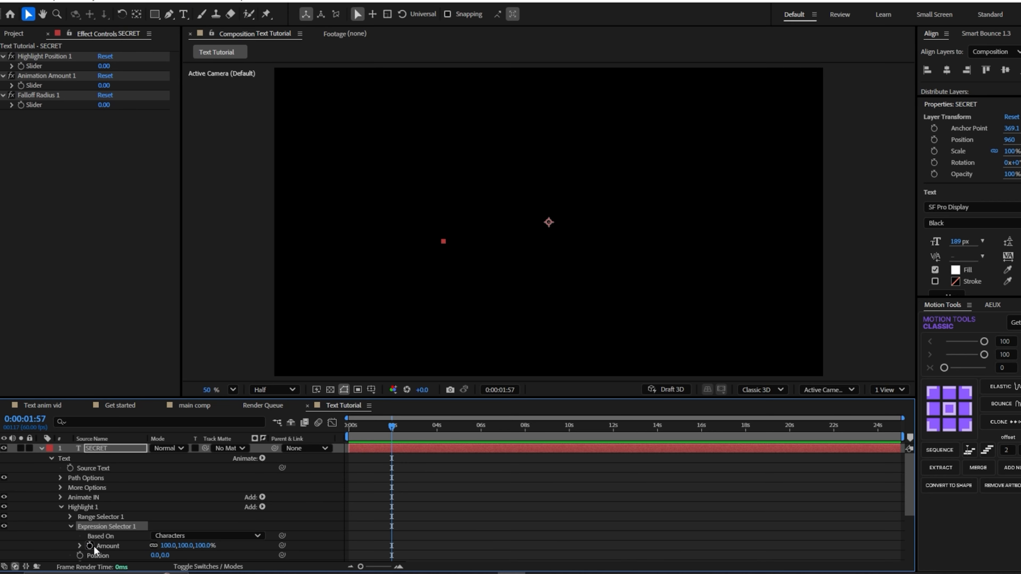
{"action": "left_click", "coordinate": [80, 546]}
{"action": "left_click", "coordinate": [485, 520]}
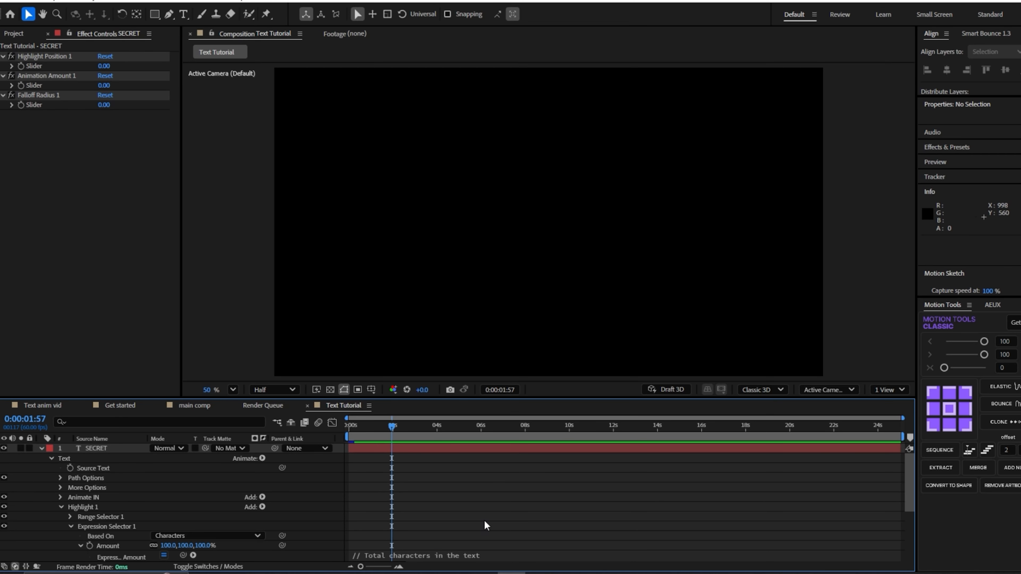
{"action": "scroll", "coordinate": [484, 521], "scroll_direction": "down", "scroll_amount": 3}
{"action": "scroll", "coordinate": [485, 515], "scroll_direction": "up", "scroll_amount": 3}
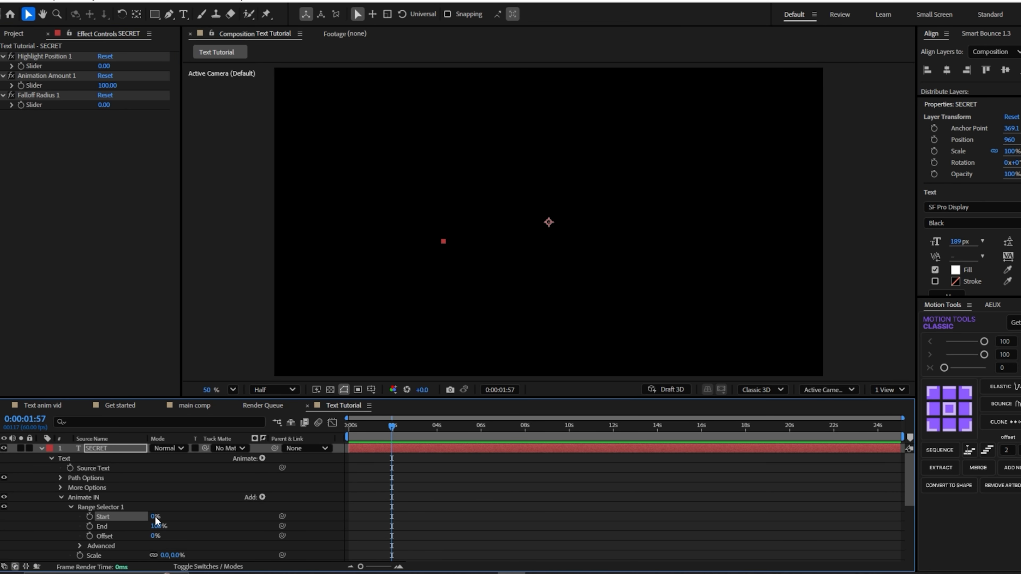
Step: Set Start of the Animate IN animator's Range Selector 1 to 100%
{"action": "left_click", "coordinate": [156, 517]}
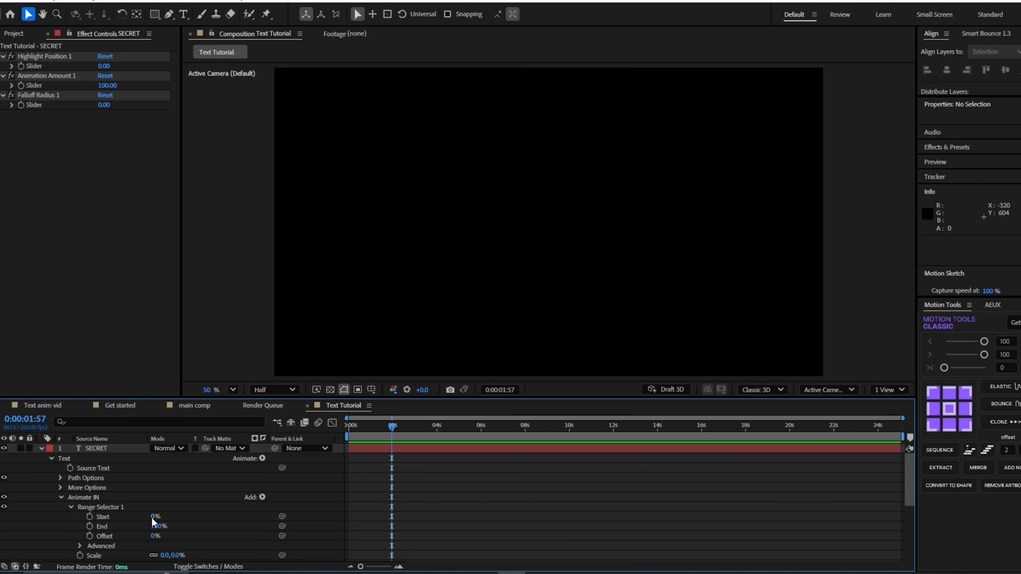
{"action": "left_click", "coordinate": [155, 517]}
{"action": "type", "text": "100"}
{"action": "key", "text": "Return"}
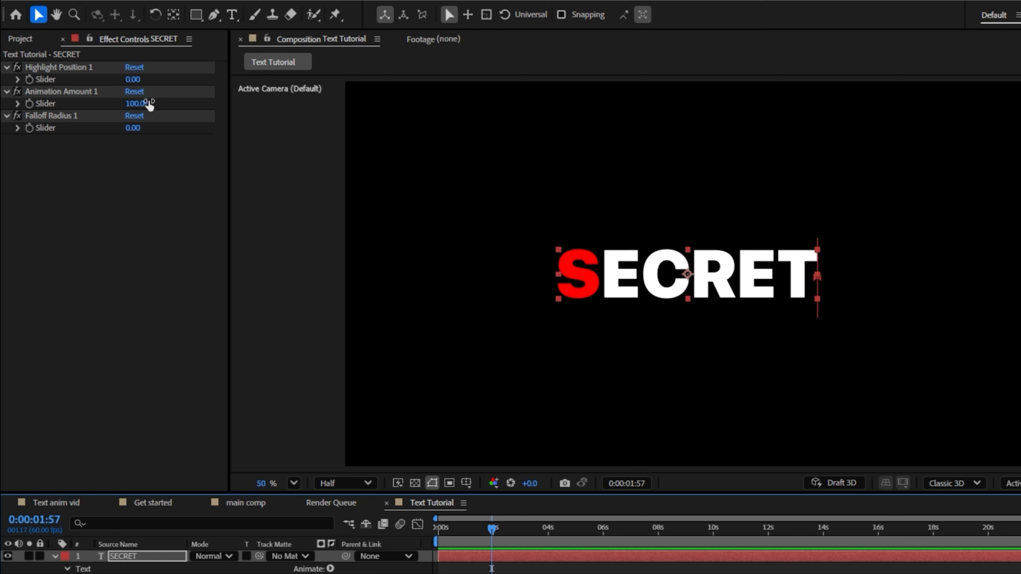
Step: Test the Animation Amount 1 slider at 0, and restore it to 100
{"action": "left_click", "coordinate": [107, 85]}
{"action": "type", "text": "0"}
{"action": "key", "text": "Return"}
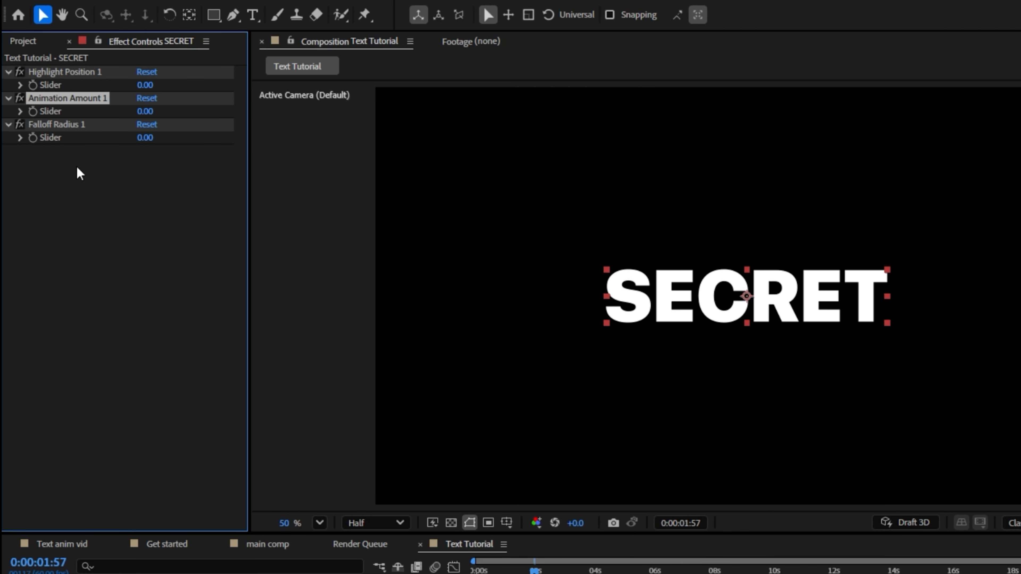
{"action": "left_click", "coordinate": [145, 111]}
{"action": "type", "text": "100"}
{"action": "key", "text": "Return"}
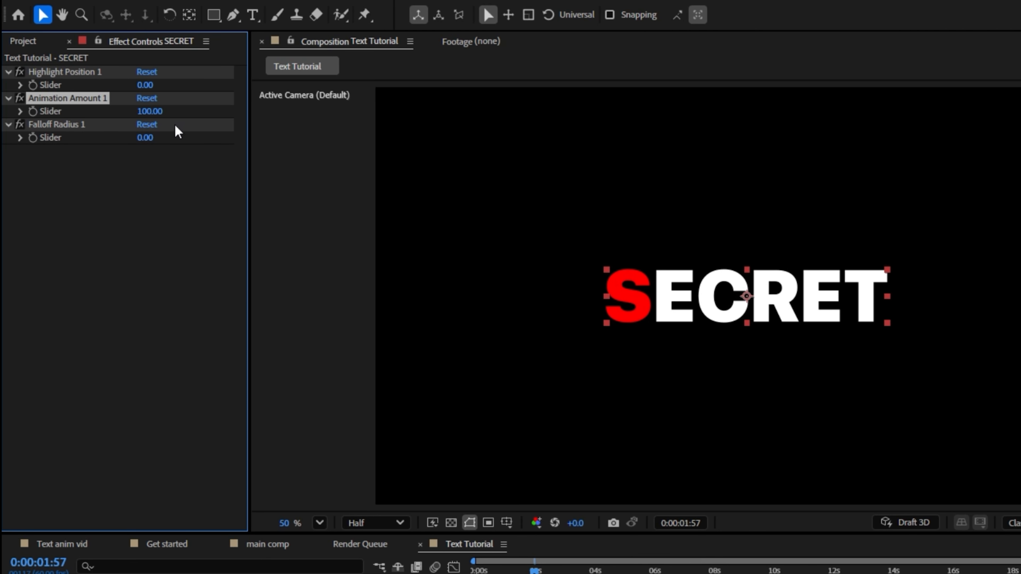
Step: Test Highlight Position 1 by moving it through its range, with Falloff Radius 1 set to 5
{"action": "left_click_drag", "start_coordinate": [150, 87], "coordinate": [183, 107]}
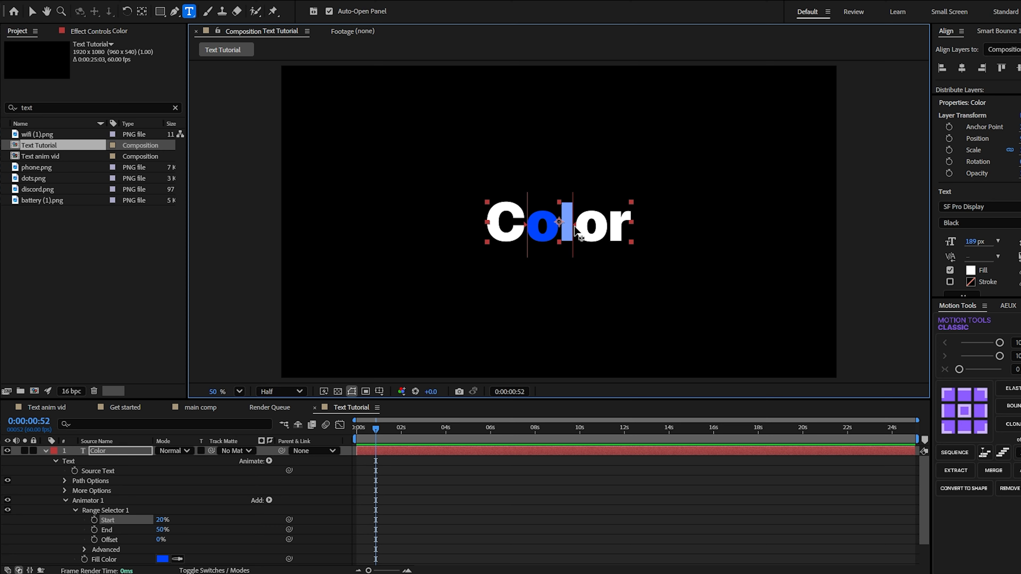
{"action": "left_click_drag", "start_coordinate": [576, 228], "coordinate": [493, 227]}
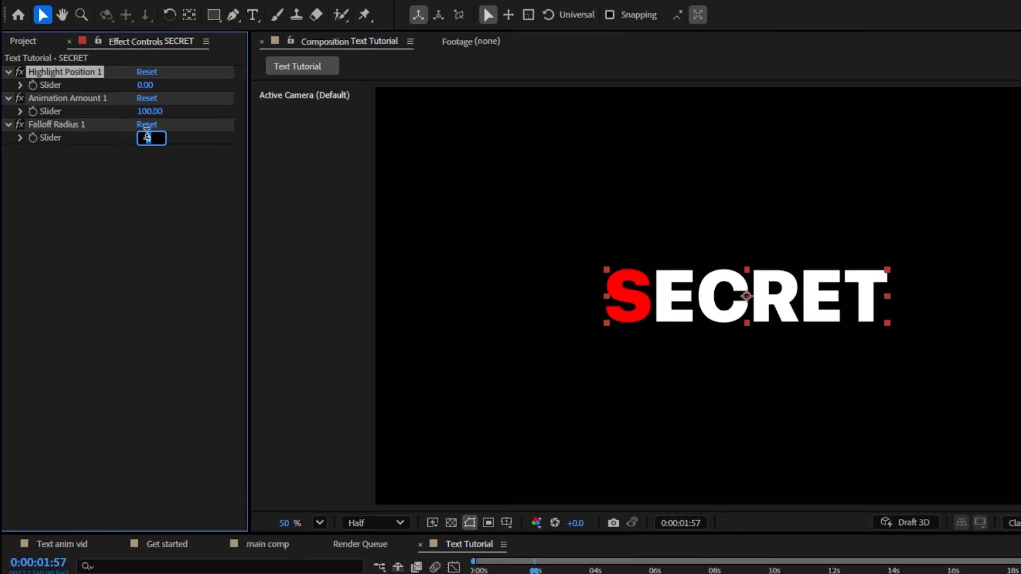
{"action": "key", "text": "Return"}
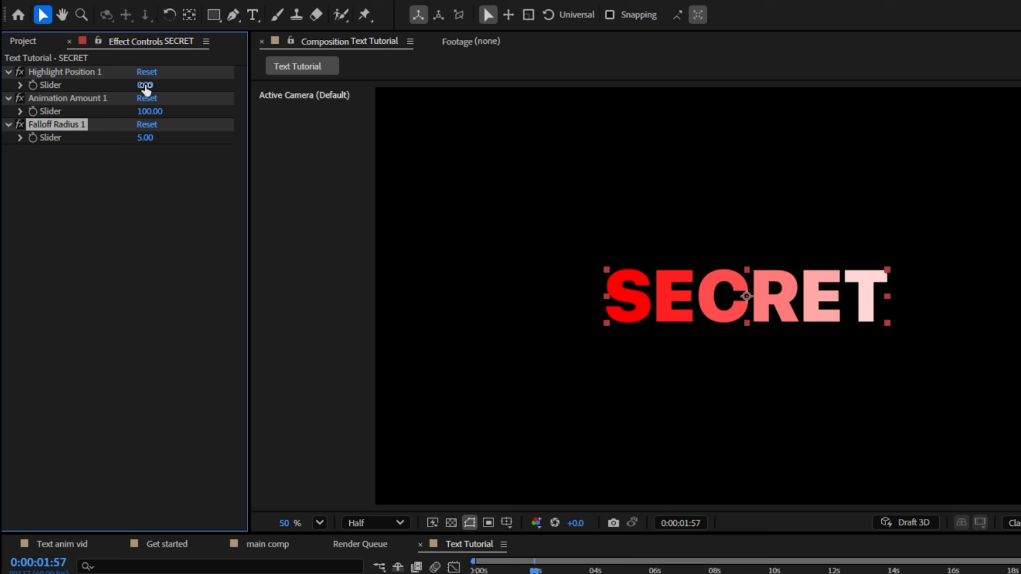
{"action": "left_click_drag", "start_coordinate": [144, 85], "coordinate": [267, 112]}
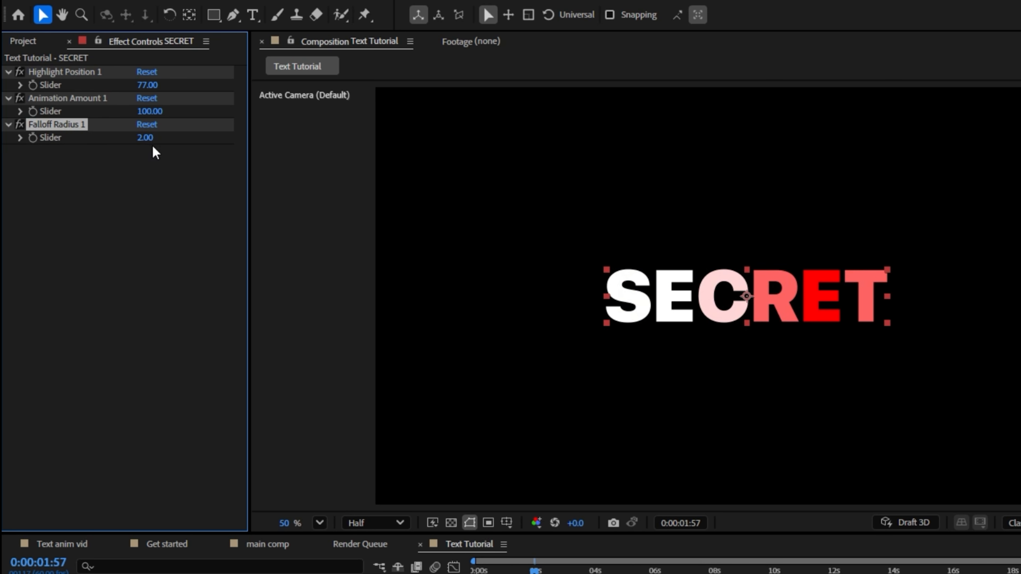
Step: Try Falloff Radius 1 at 1, settle on 2, and reset Highlight Position 1 to 0
{"action": "left_click", "coordinate": [147, 137]}
{"action": "type", "text": "1"}
{"action": "key", "text": "Return"}
{"action": "left_click", "coordinate": [147, 138]}
{"action": "type", "text": "2"}
{"action": "key", "text": "Return"}
{"action": "left_click", "coordinate": [148, 86]}
{"action": "type", "text": "0"}
{"action": "key", "text": "Return"}
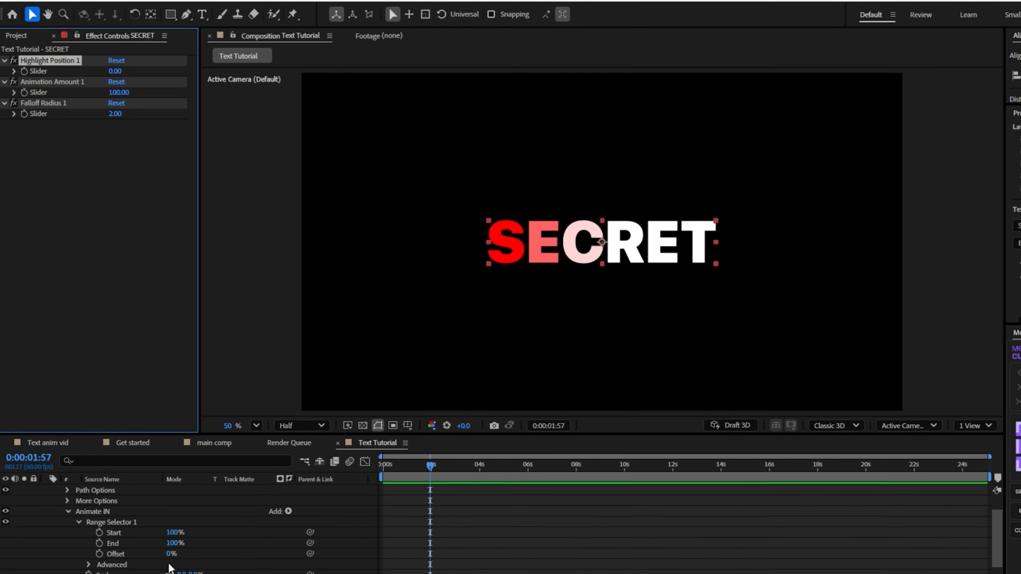
Step: Set the Animate IN Range Selector 1's Start to 0% and its Offset to 100%, and collapse the Highlight 1 animator
{"action": "left_click_drag", "start_coordinate": [154, 508], "coordinate": [56, 509]}
{"action": "key", "text": "ctrl+z"}
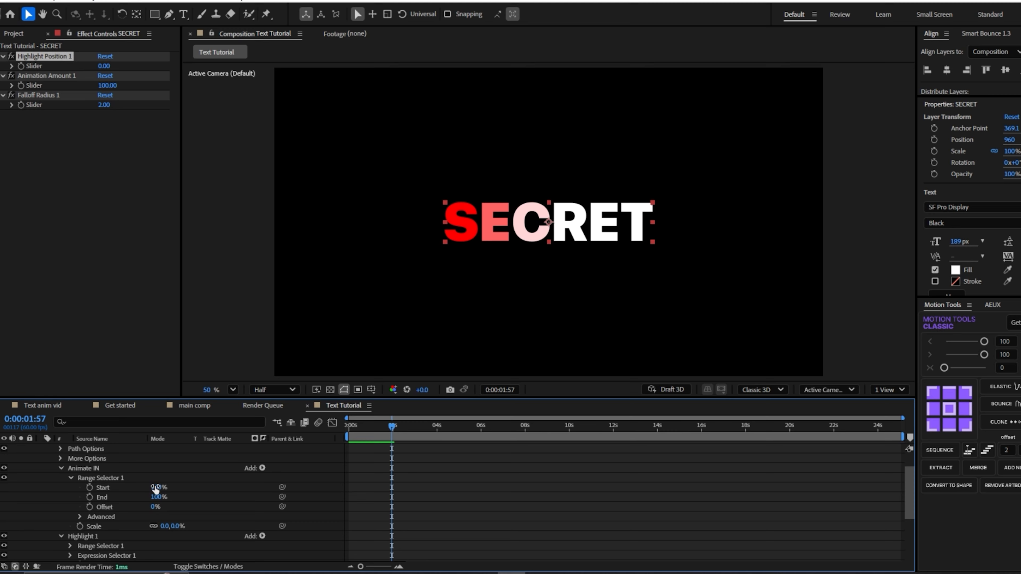
{"action": "left_click", "coordinate": [155, 488]}
{"action": "type", "text": "0"}
{"action": "key", "text": "Return"}
{"action": "left_click_drag", "start_coordinate": [155, 507], "coordinate": [229, 519]}
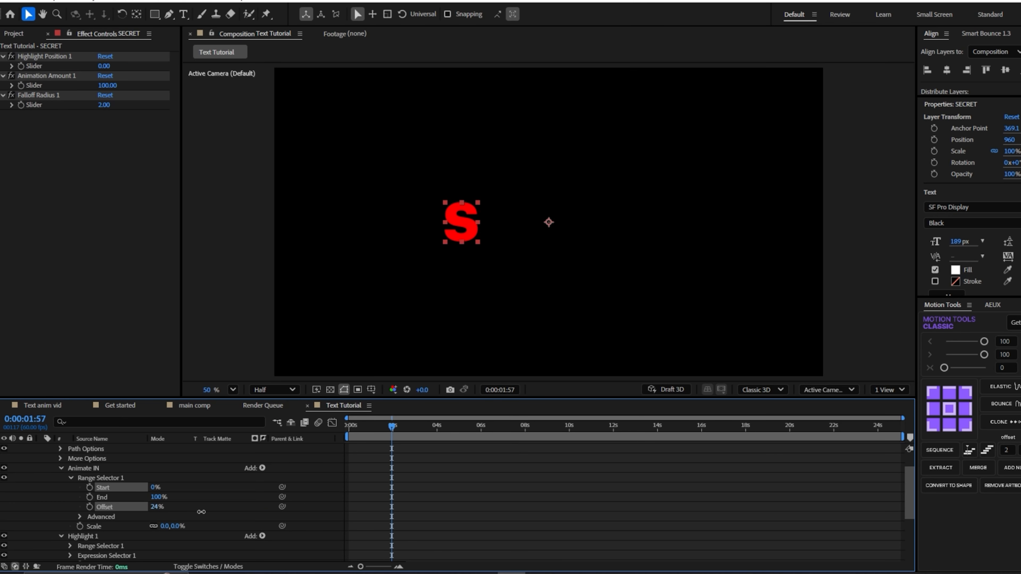
{"action": "key", "text": "ctrl+z"}
{"action": "scroll", "coordinate": [224, 518], "scroll_direction": "down", "scroll_amount": 1}
{"action": "left_click", "coordinate": [61, 507]}
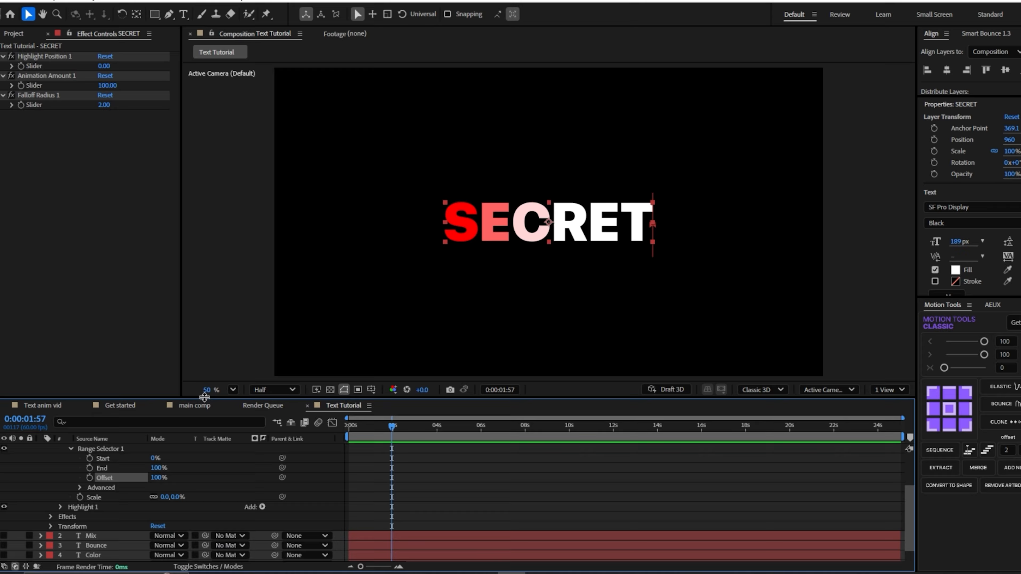
Step: Link the Offset of Animate IN's Range Selector 1 to the Highlight Position 1 slider, and test the slider
{"action": "left_click_drag", "start_coordinate": [205, 398], "coordinate": [235, 192]}
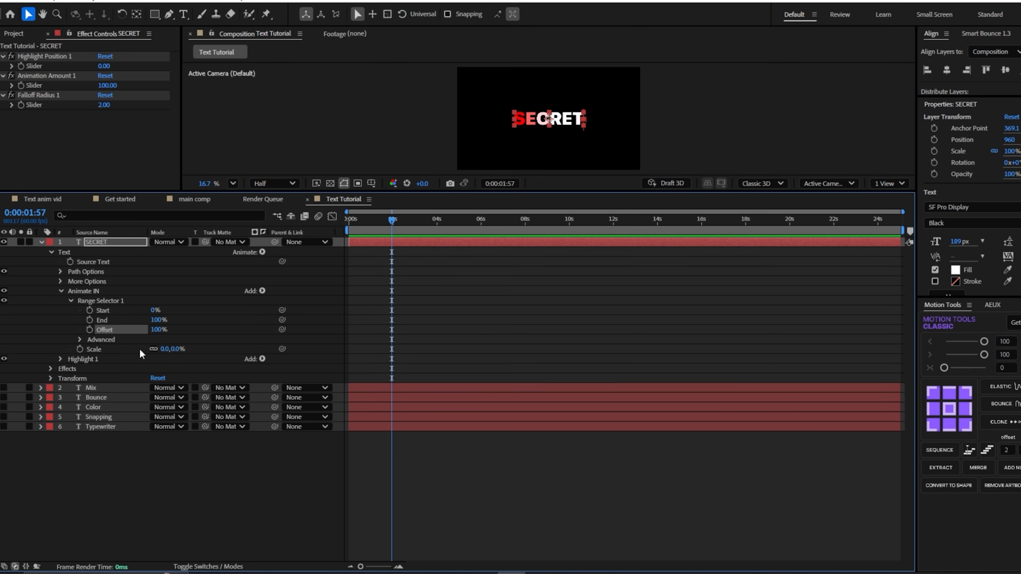
{"action": "left_click", "coordinate": [50, 369]}
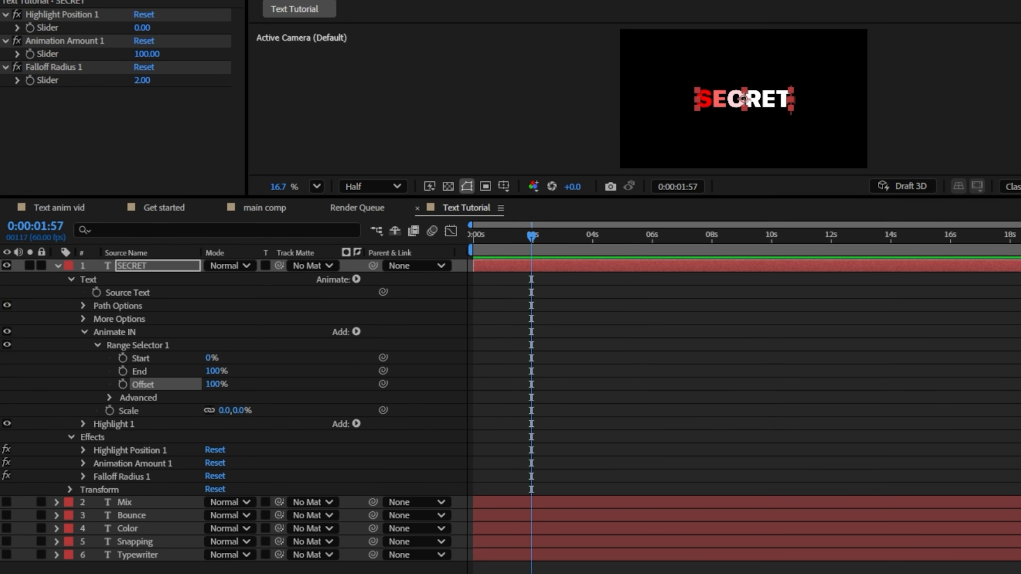
{"action": "left_click", "coordinate": [83, 450]}
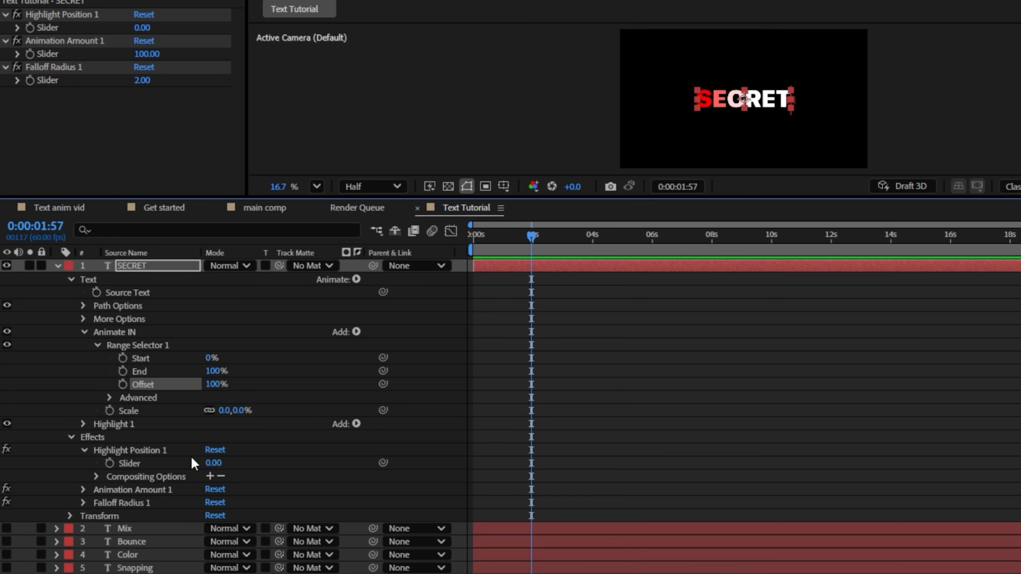
{"action": "left_click_drag", "start_coordinate": [213, 462], "coordinate": [348, 469]}
{"action": "key", "text": "ctrl+z"}
{"action": "left_click", "coordinate": [133, 332]}
{"action": "left_click", "coordinate": [173, 383]}
{"action": "left_click_drag", "start_coordinate": [383, 383], "coordinate": [146, 463]}
{"action": "left_click_drag", "start_coordinate": [213, 463], "coordinate": [305, 471]}
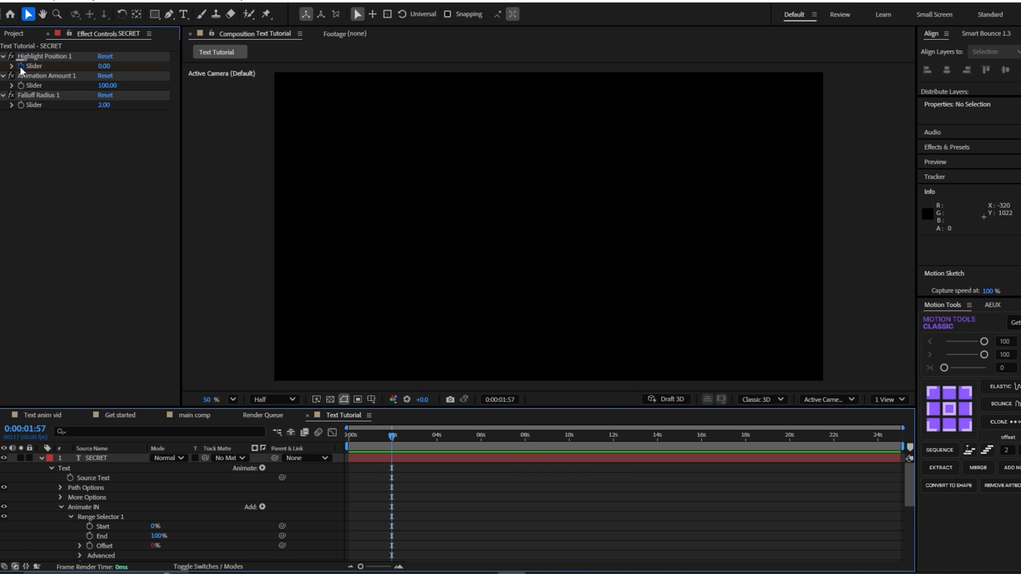
Step: Keyframe the Highlight Position 1 slider from 0 at the timeline's start to 105 at 0:00:01:57
{"action": "key", "text": "u"}
{"action": "left_click_drag", "start_coordinate": [391, 479], "coordinate": [349, 479]}
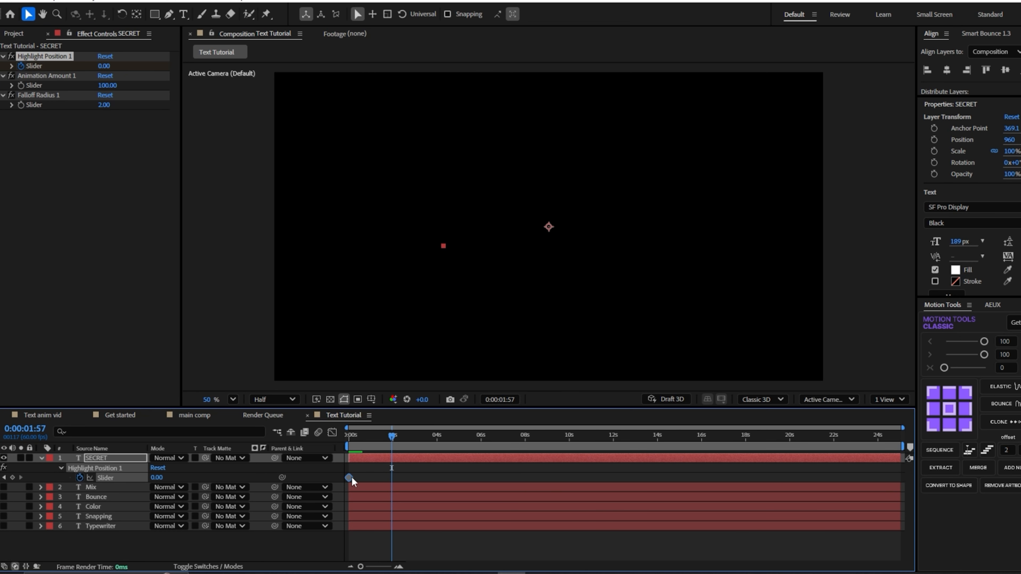
{"action": "left_click", "coordinate": [103, 66]}
{"action": "type", "text": "105"}
{"action": "key", "text": "Return"}
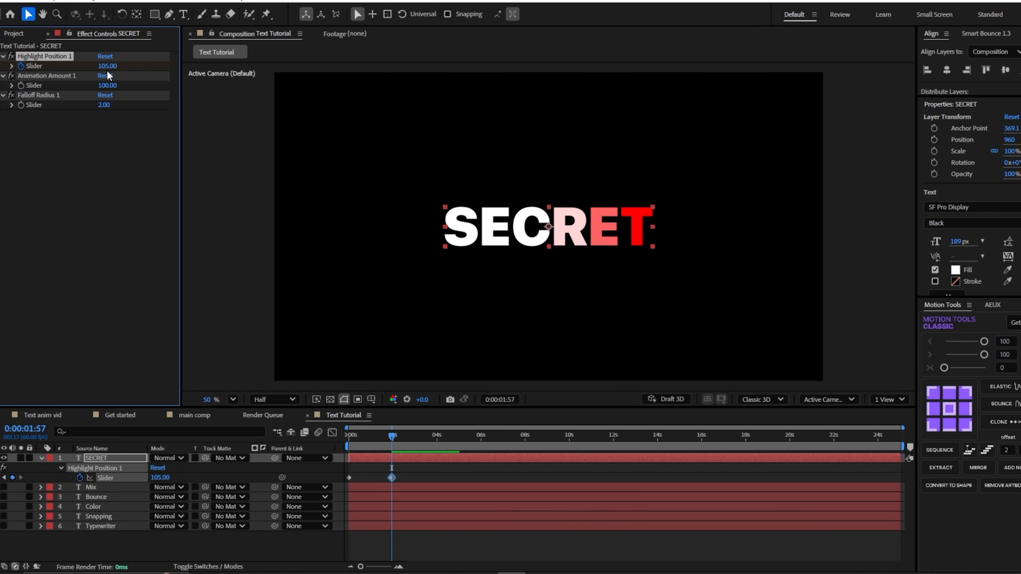
Step: Raise the ending Highlight Position 1 keyframe to 151, easy-ease both keyframes with a reshaped graph curve, and preview the text
{"action": "left_click_drag", "start_coordinate": [410, 470], "coordinate": [339, 483]}
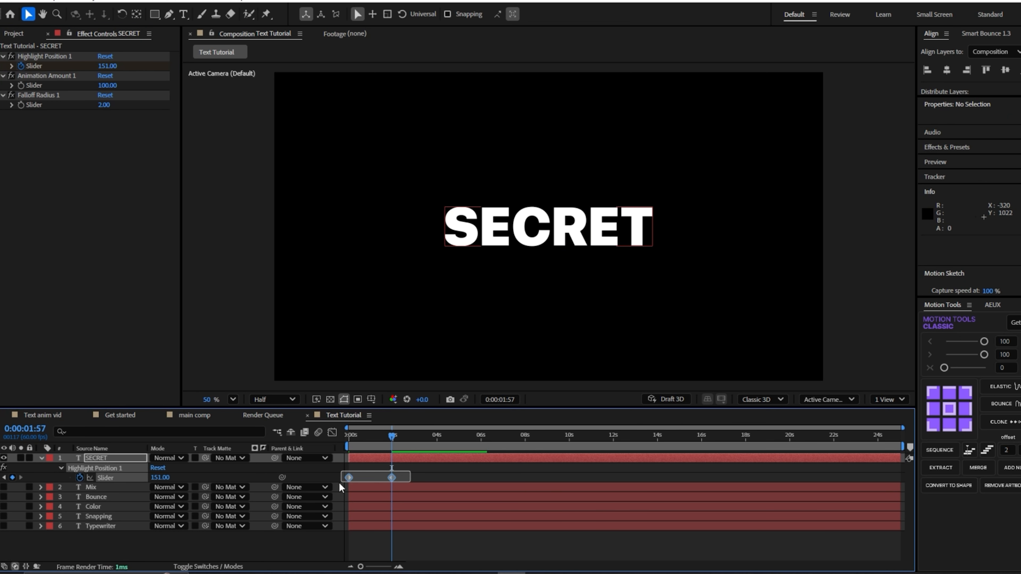
{"action": "key", "text": "F9"}
{"action": "left_click", "coordinate": [332, 433]}
{"action": "left_click_drag", "start_coordinate": [452, 527], "coordinate": [348, 538]}
{"action": "left_click", "coordinate": [332, 432]}
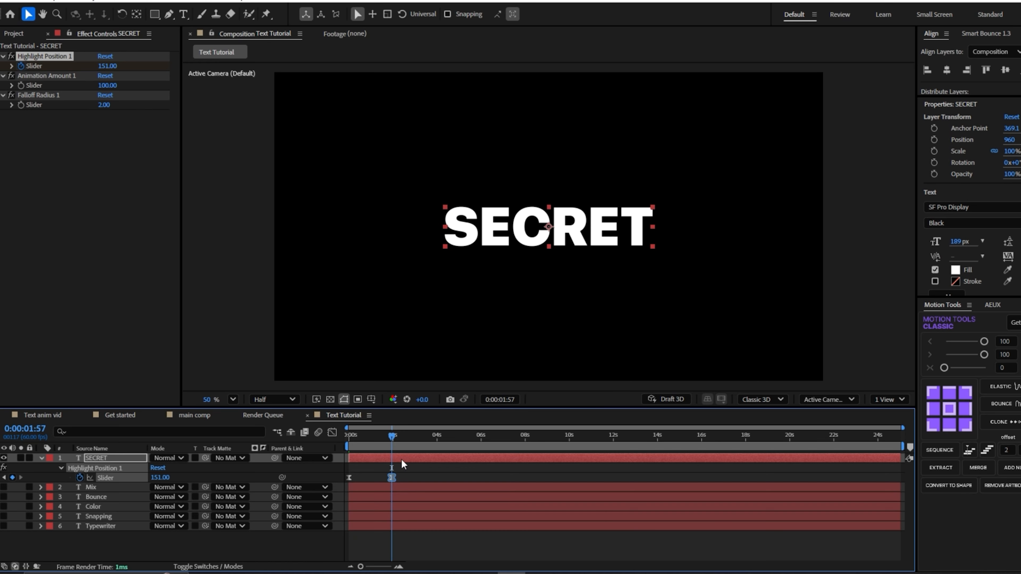
{"action": "left_click", "coordinate": [401, 459]}
{"action": "key", "text": "space"}
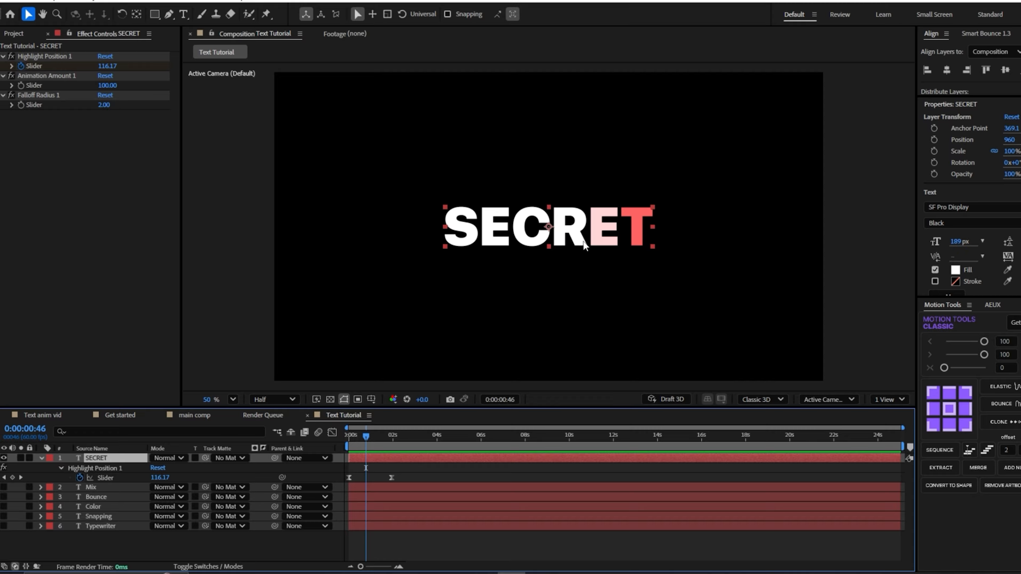
Step: Set the Highlight 1 animator's Position to 0, 81 and its Rotation to -27°, and preview from the timeline's start
{"action": "left_click", "coordinate": [42, 459]}
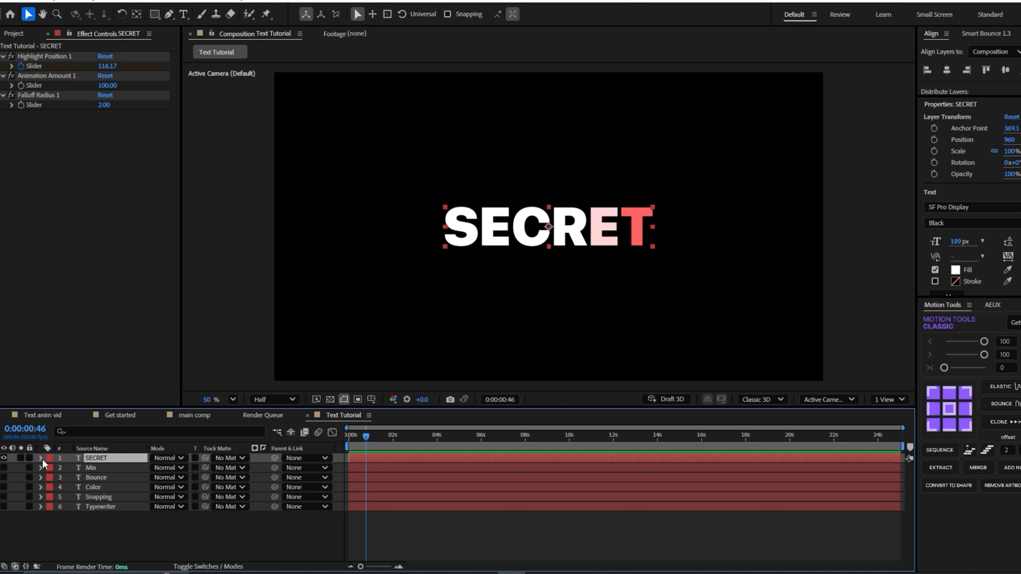
{"action": "left_click", "coordinate": [42, 459]}
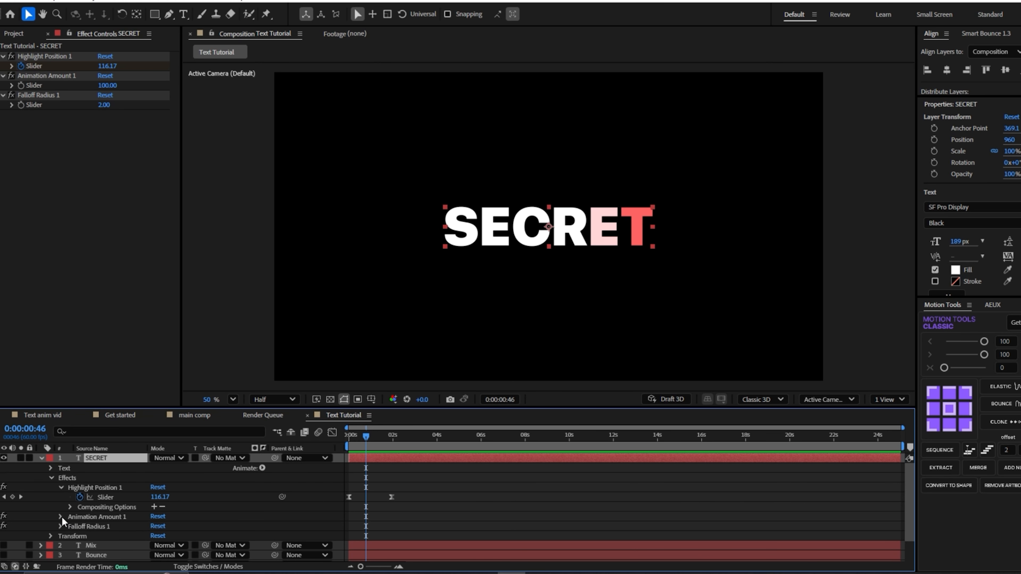
{"action": "left_click", "coordinate": [51, 467]}
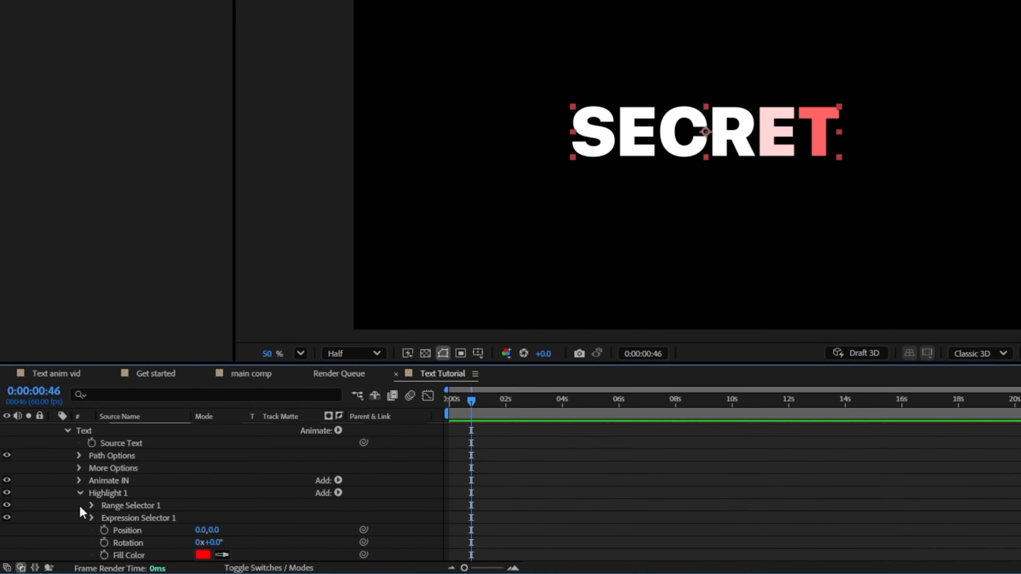
{"action": "scroll", "coordinate": [85, 504], "scroll_direction": "down", "scroll_amount": 3}
{"action": "left_click_drag", "start_coordinate": [226, 507], "coordinate": [503, 393]}
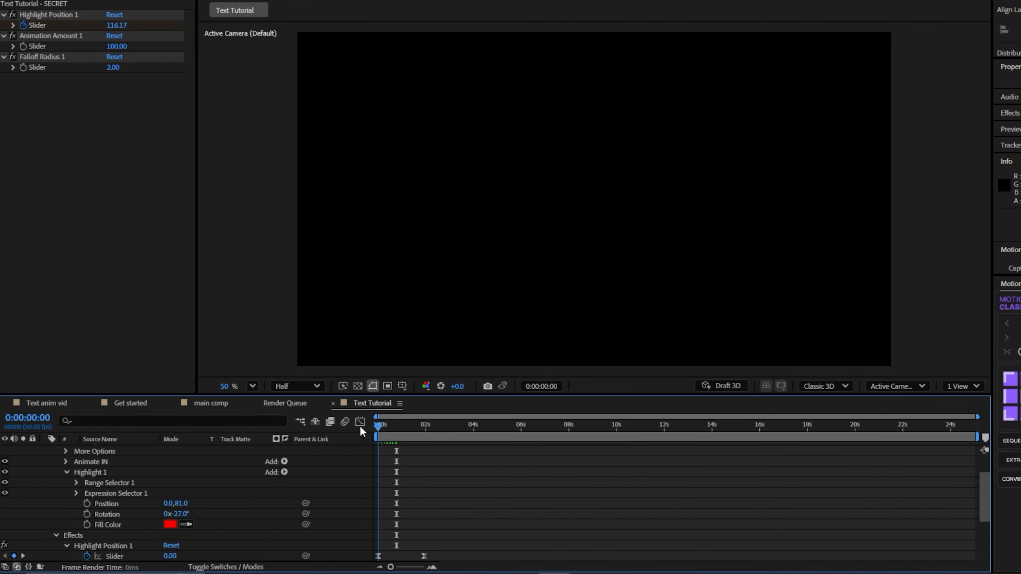
{"action": "key", "text": "Home"}
{"action": "key", "text": "space"}
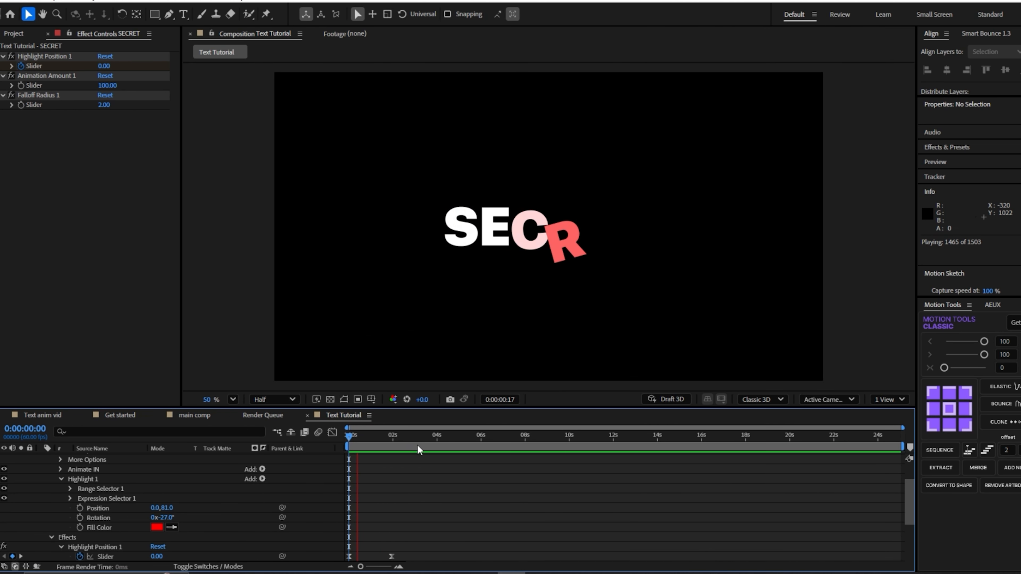
Step: Set the Highlight 1 animator's Rotation to -5° and play the animation from the start
{"action": "left_click", "coordinate": [169, 517]}
{"action": "type", "text": "-5"}
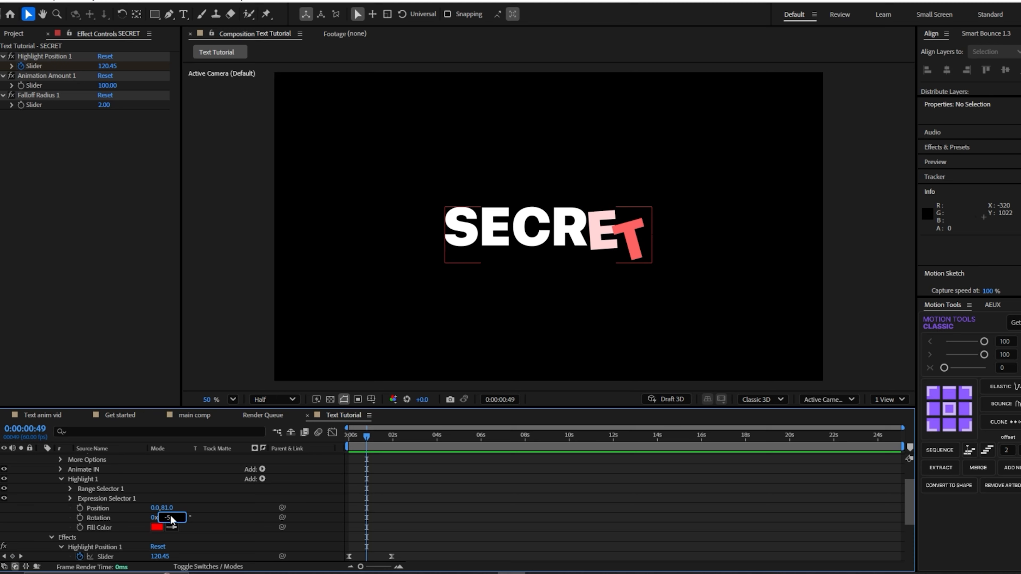
{"action": "key", "text": "Return"}
{"action": "left_click", "coordinate": [197, 521]}
{"action": "left_click_drag", "start_coordinate": [366, 437], "coordinate": [342, 439]}
{"action": "key", "text": "space"}
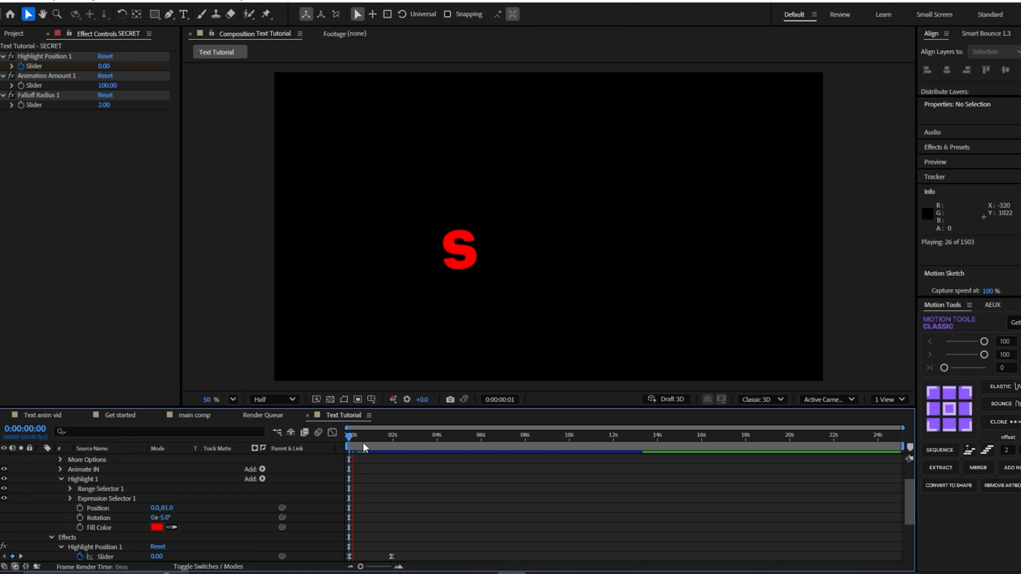
{"action": "key", "text": "space"}
{"action": "key", "text": "space"}
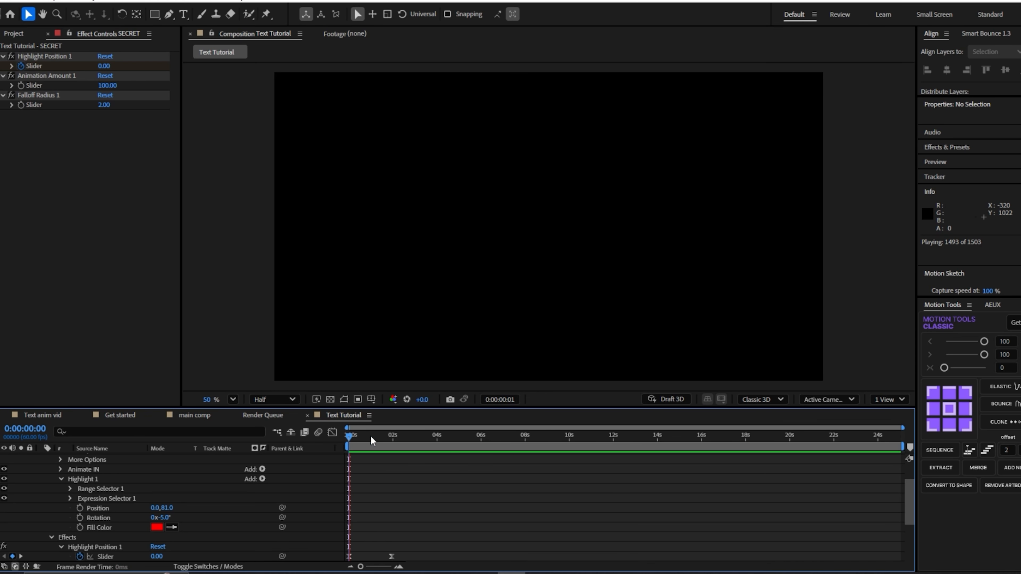
Step: Set Falloff Radius 1 to 5 and the ending Highlight Position 1 keyframe to 249, and preview the animation
{"action": "scroll", "coordinate": [458, 491], "scroll_direction": "up", "scroll_amount": 2}
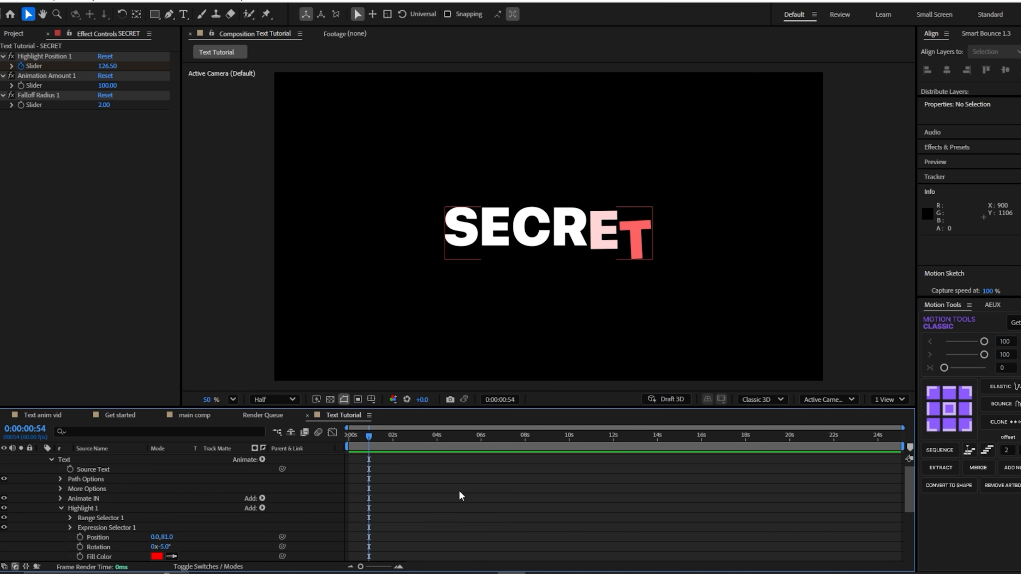
{"action": "left_click", "coordinate": [407, 459]}
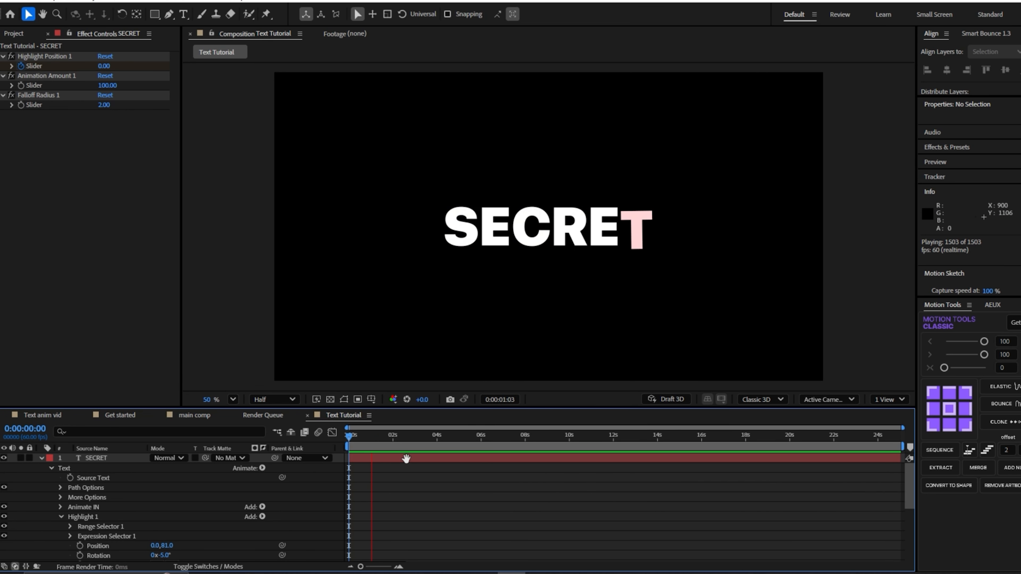
{"action": "key", "text": "space"}
{"action": "scroll", "coordinate": [407, 464], "scroll_direction": "down", "scroll_amount": 3}
{"action": "key", "text": "space"}
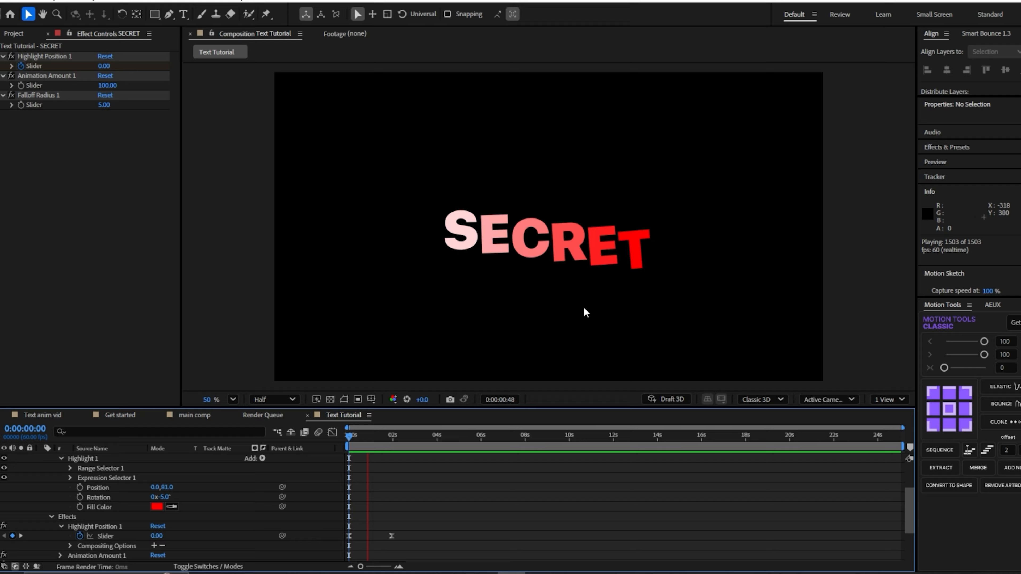
{"action": "key", "text": "space"}
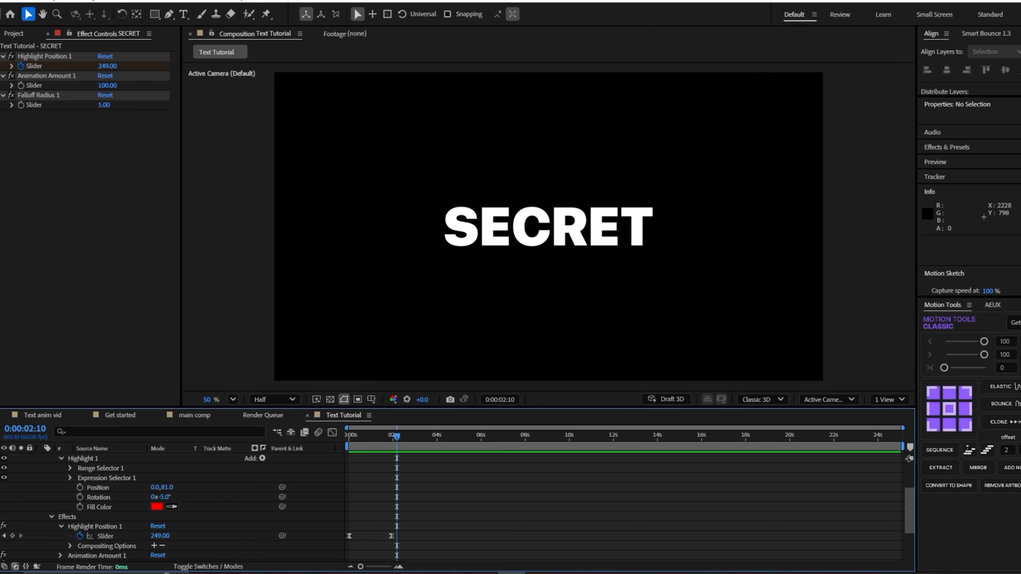
Step: Extend the text to SECRET ANIMATION, center its anchor point, and align the layer horizontally within the composition
{"action": "scroll", "coordinate": [426, 459], "scroll_direction": "up", "scroll_amount": 2}
{"action": "double_click", "coordinate": [426, 458]}
{"action": "key", "text": "Right"}
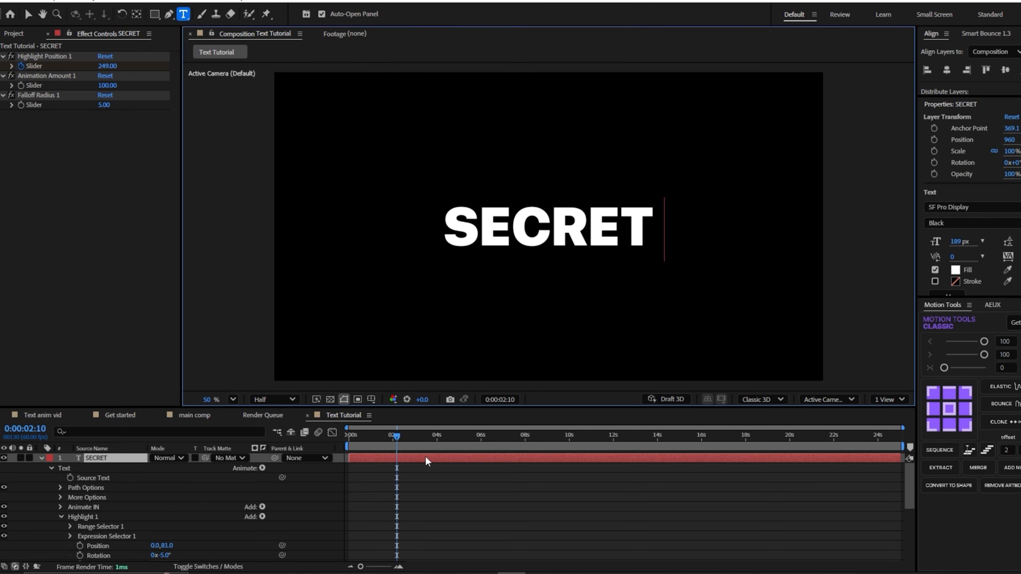
{"action": "type", "text": "ANIMATION"}
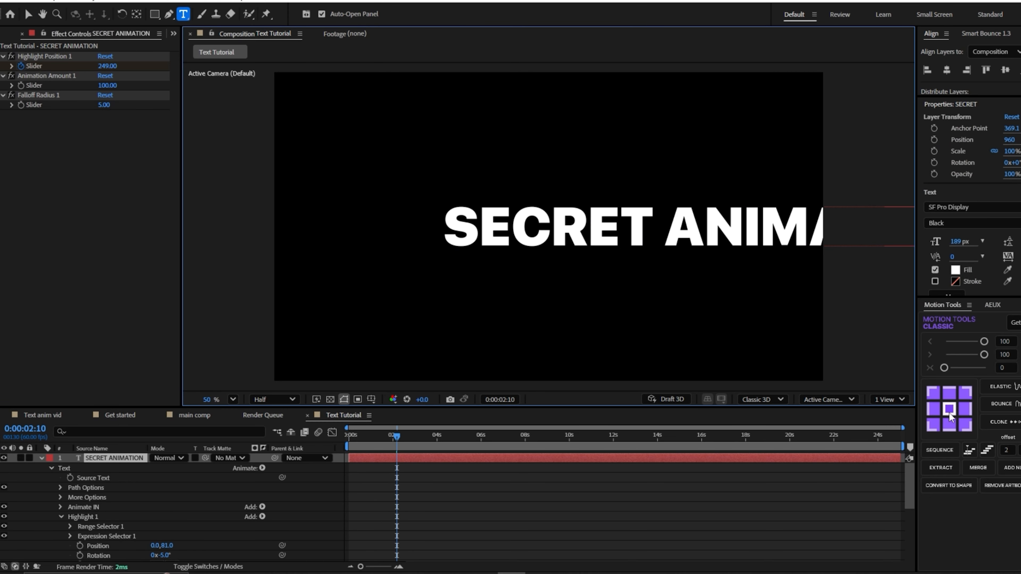
{"action": "left_click", "coordinate": [949, 409]}
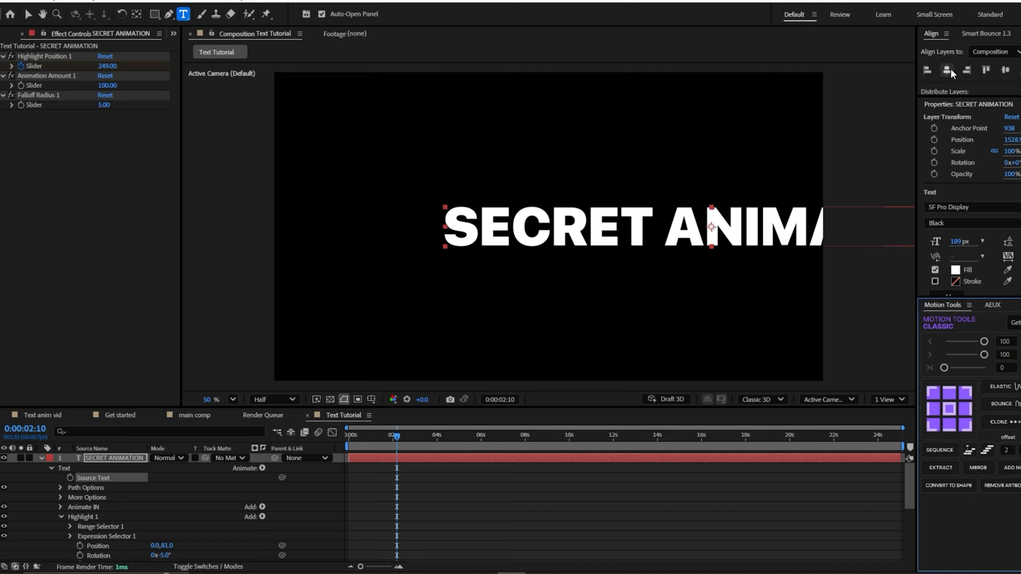
Step: Preview the SECRET ANIMATION text from the timeline's start and collapse the layer's properties
{"action": "left_click", "coordinate": [434, 510]}
{"action": "key", "text": "Home"}
{"action": "key", "text": "space"}
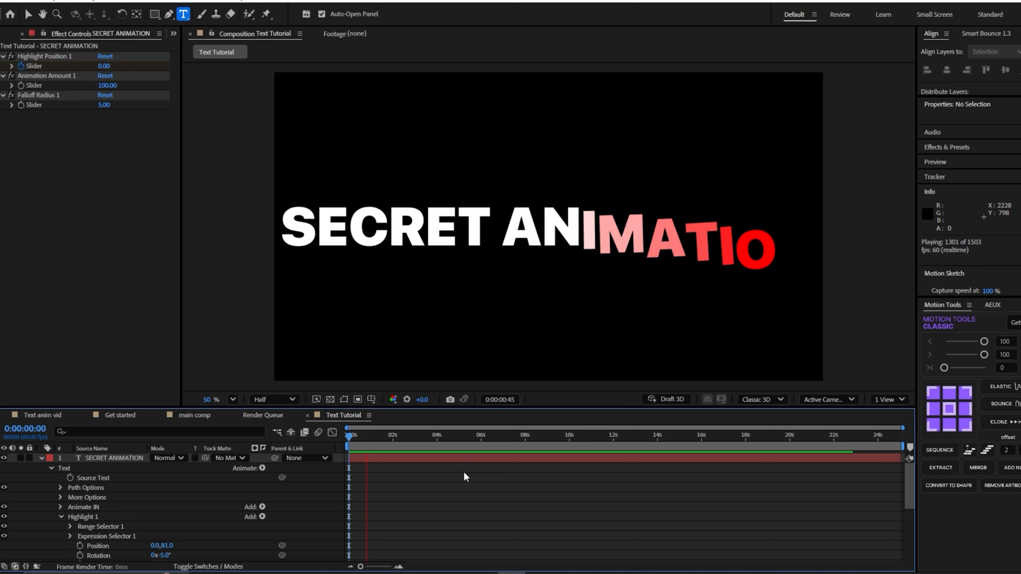
{"action": "key", "text": "space"}
{"action": "left_click", "coordinate": [445, 457]}
{"action": "key", "text": "u"}
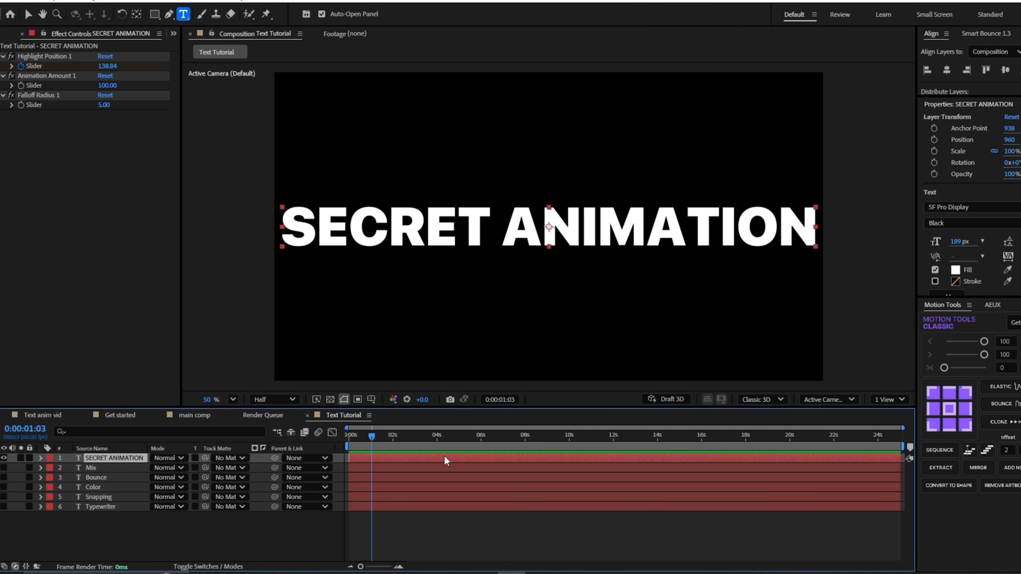
Step: Add the Deep Glow 2 effect to the SECRET ANIMATION layer and set its Exposure to 0.03
{"action": "key", "text": "ctrl+space"}
{"action": "type", "text": "d"}
{"action": "key", "text": "Return"}
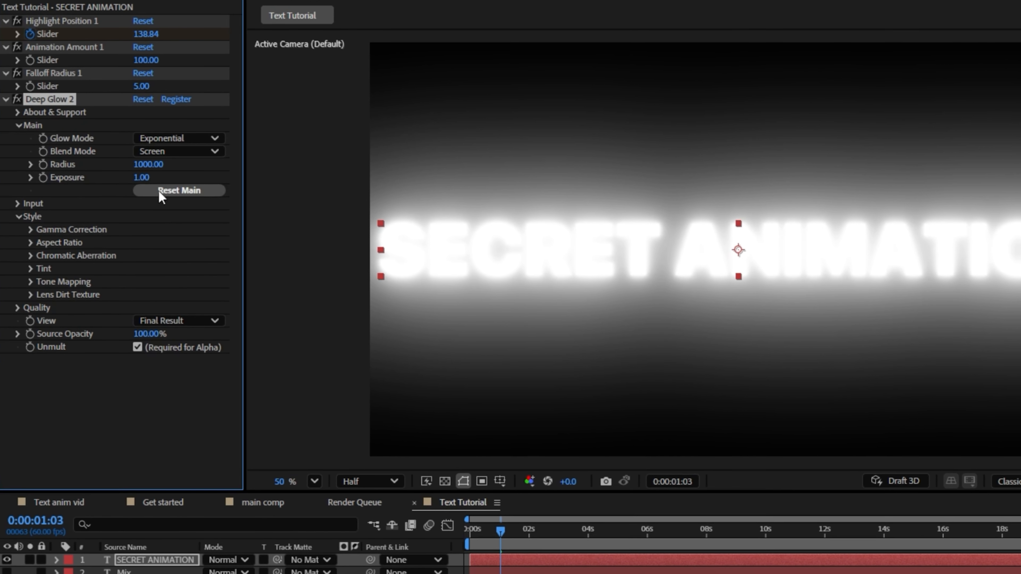
{"action": "left_click", "coordinate": [103, 172]}
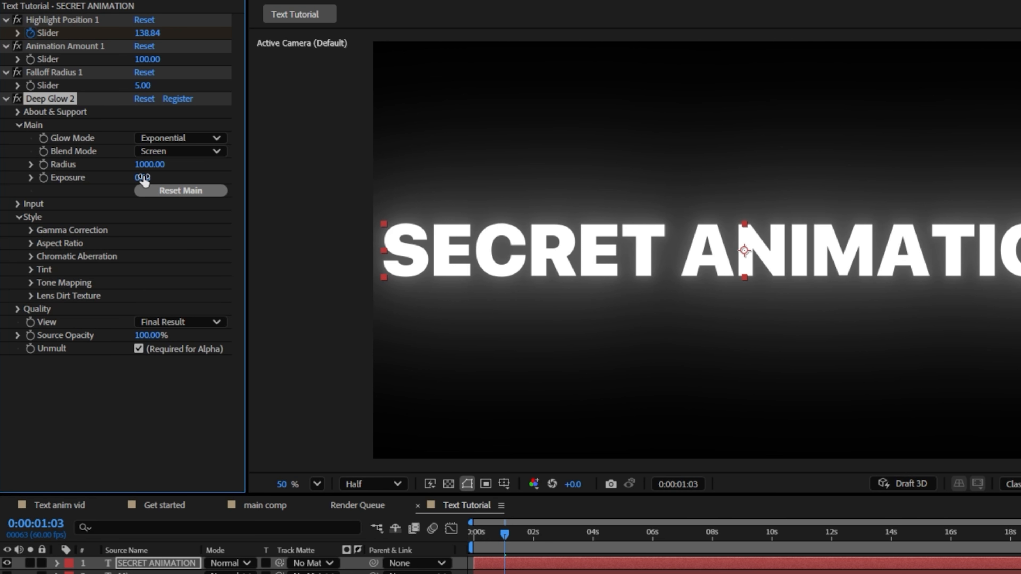
{"action": "key", "text": "Return"}
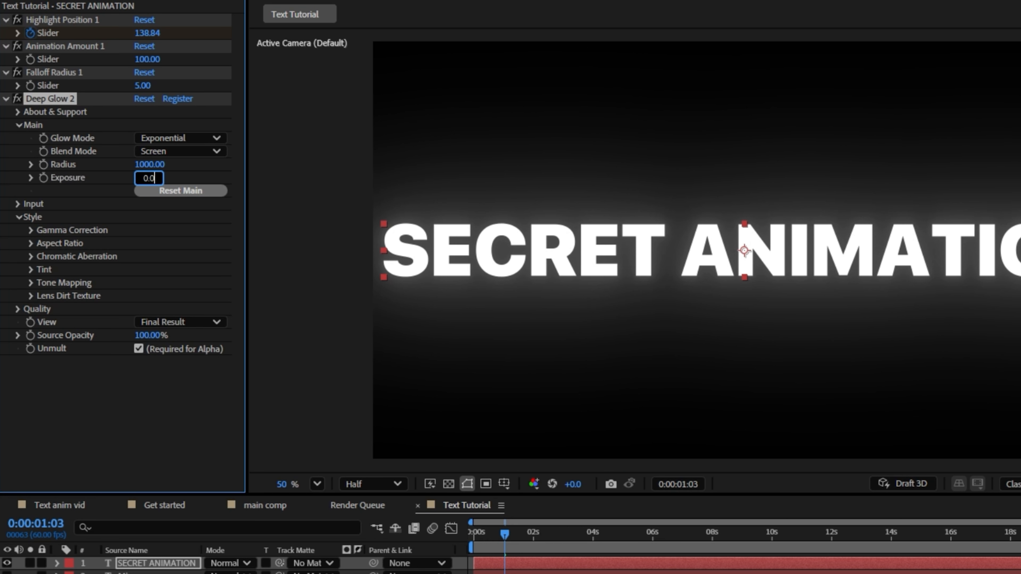
{"action": "type", "text": "3"}
{"action": "key", "text": "Return"}
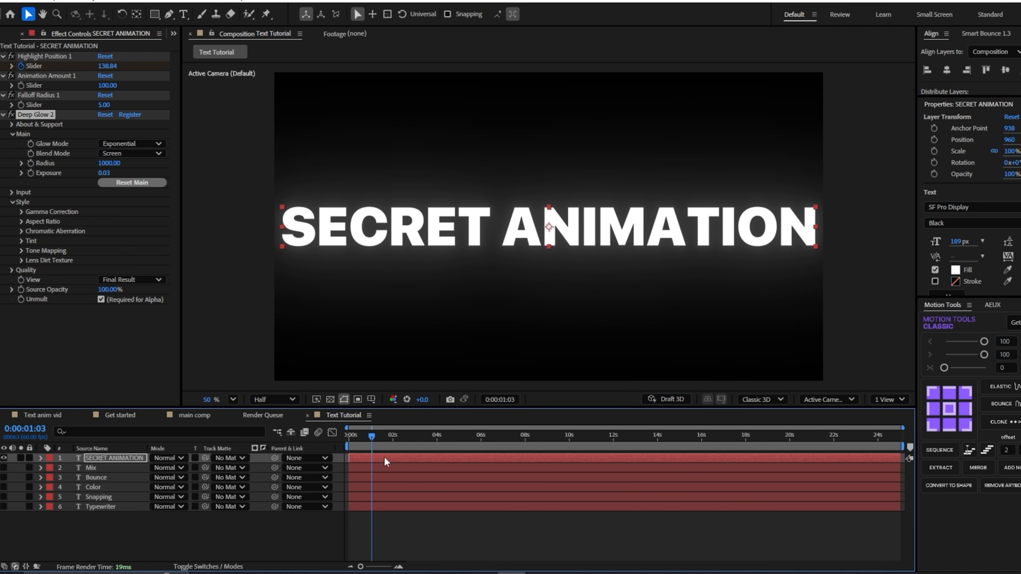
Step: Add the Echo effect above Deep Glow 2 on the SECRET ANIMATION layer and set Number Of Echoes to 7
{"action": "left_click", "coordinate": [383, 457]}
{"action": "key", "text": "ctrl+space"}
{"action": "type", "text": "ech"}
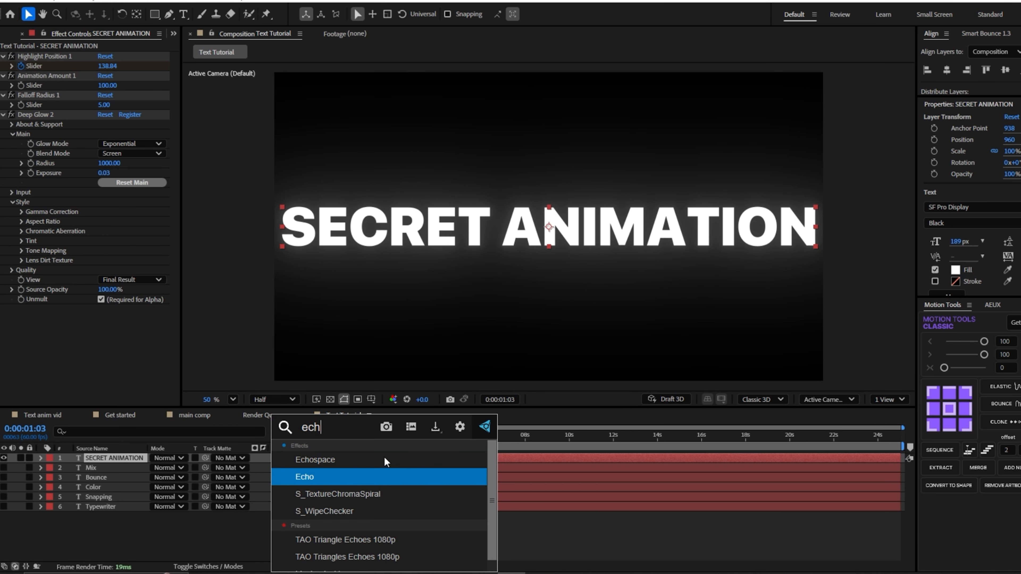
{"action": "key", "text": "Return"}
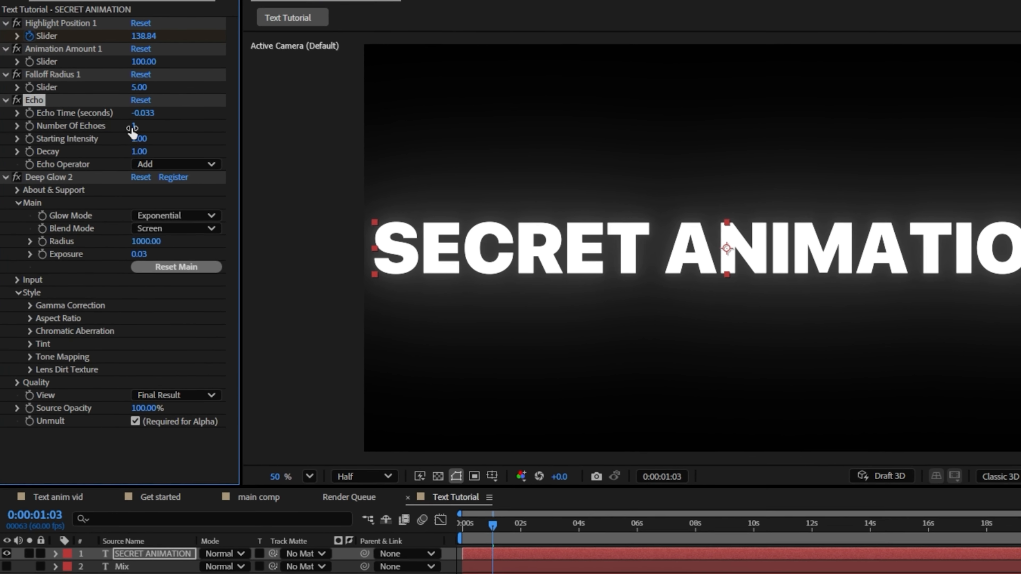
{"action": "left_click", "coordinate": [100, 134]}
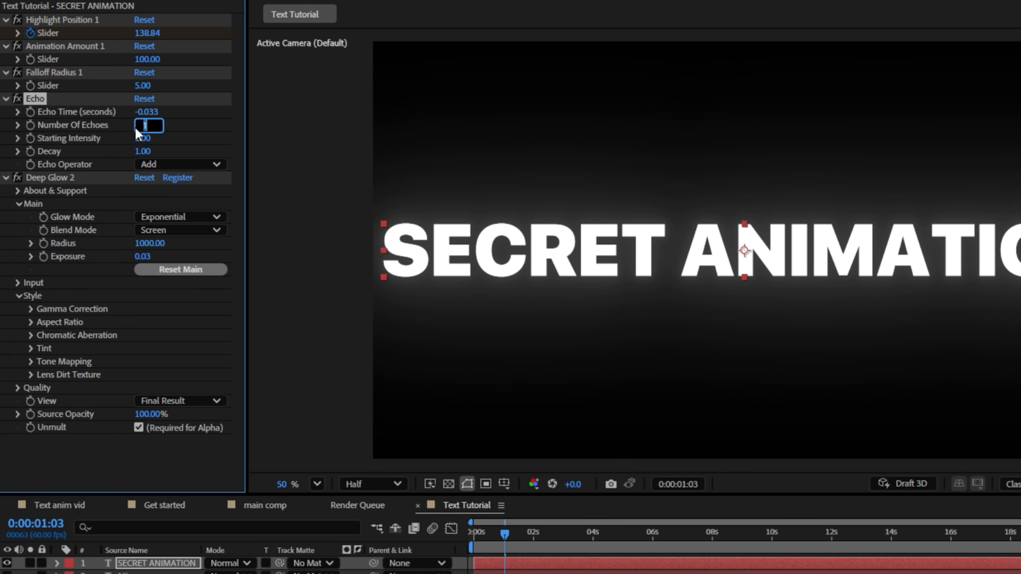
{"action": "type", "text": "7"}
{"action": "key", "text": "Return"}
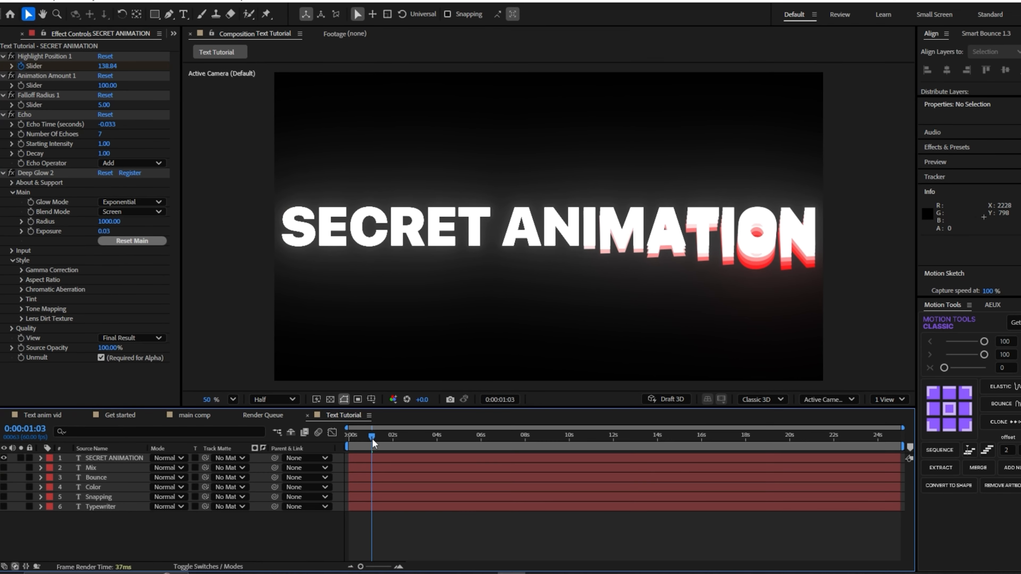
Step: Play the echoed text from the timeline's start and scrub through the reveal to check the trails
{"action": "left_click_drag", "start_coordinate": [372, 441], "coordinate": [350, 442]}
{"action": "key", "text": "space"}
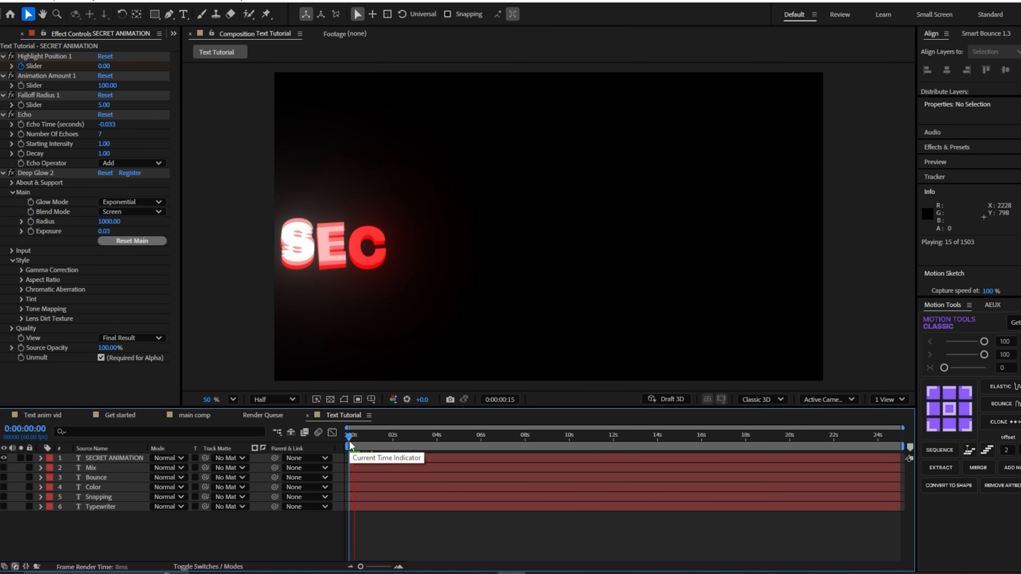
{"action": "key", "text": "space"}
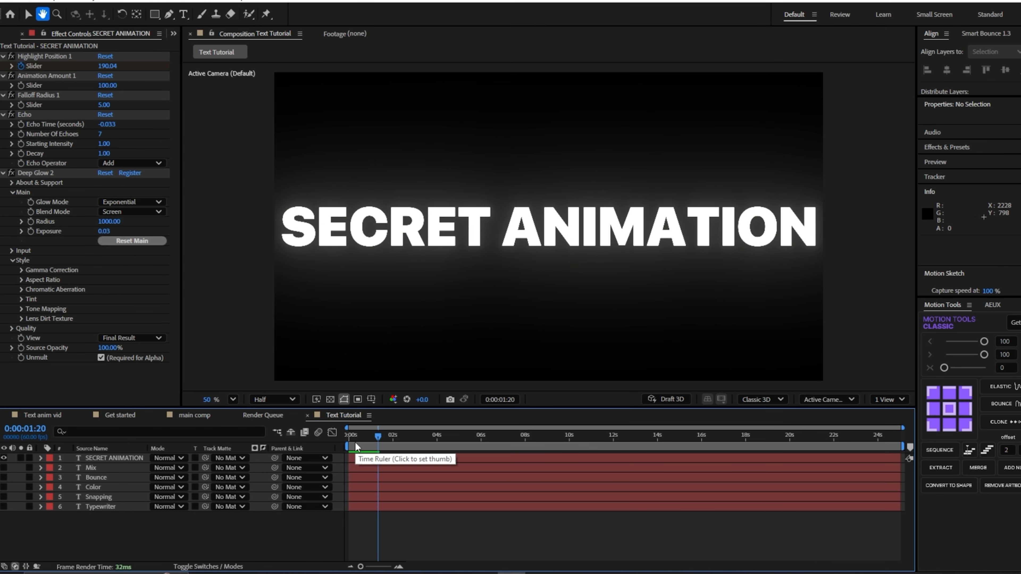
{"action": "left_click_drag", "start_coordinate": [350, 441], "coordinate": [369, 441]}
Step: Lower the Echo effect's Decay to 0.61 and replay the animation from the start
{"action": "left_click_drag", "start_coordinate": [107, 154], "coordinate": [83, 155]}
{"action": "left_click_drag", "start_coordinate": [377, 440], "coordinate": [349, 440]}
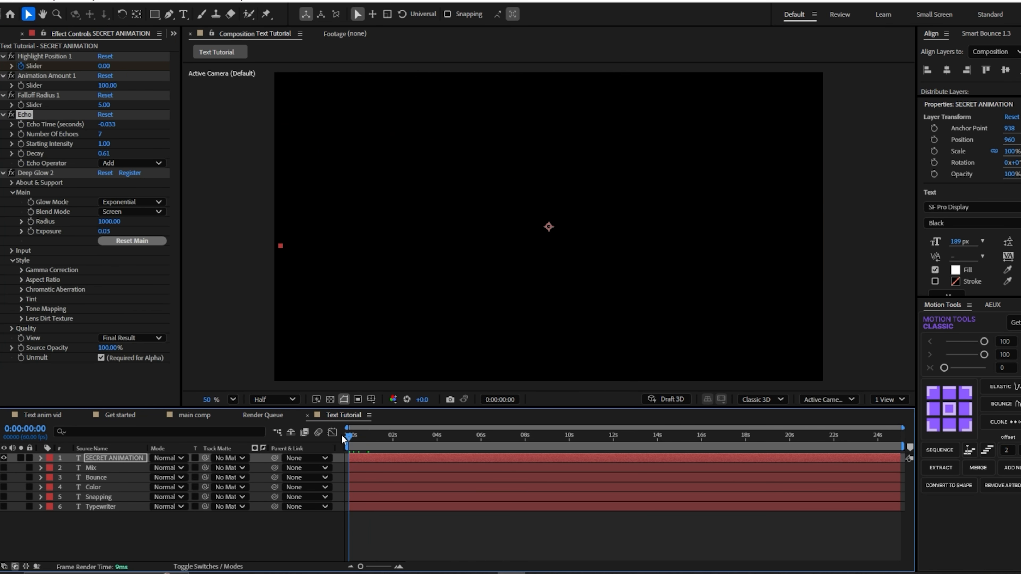
{"action": "key", "text": "space"}
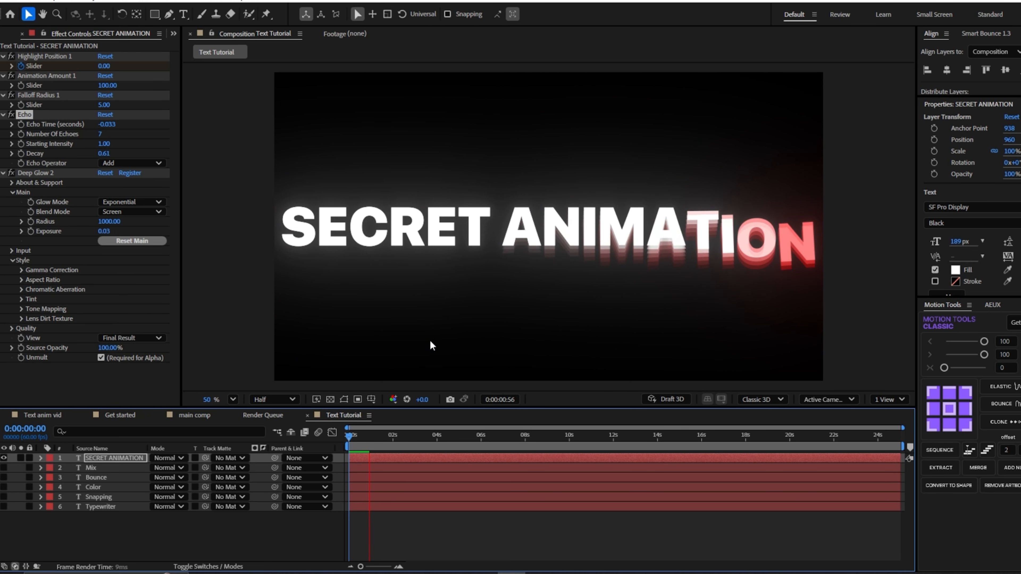
{"action": "left_click_drag", "start_coordinate": [366, 438], "coordinate": [335, 440]}
{"action": "key", "text": "space"}
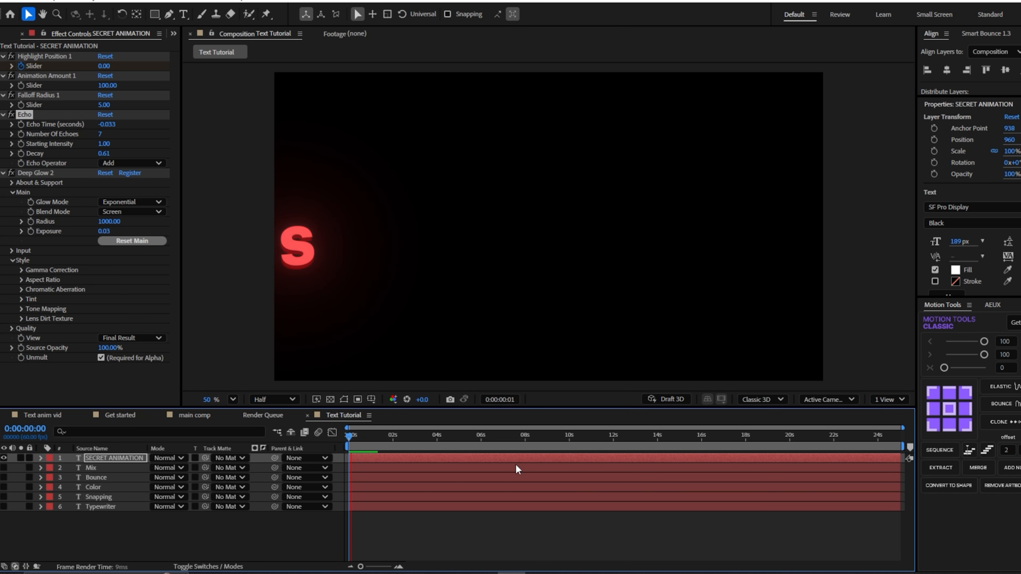
{"action": "key", "text": "space"}
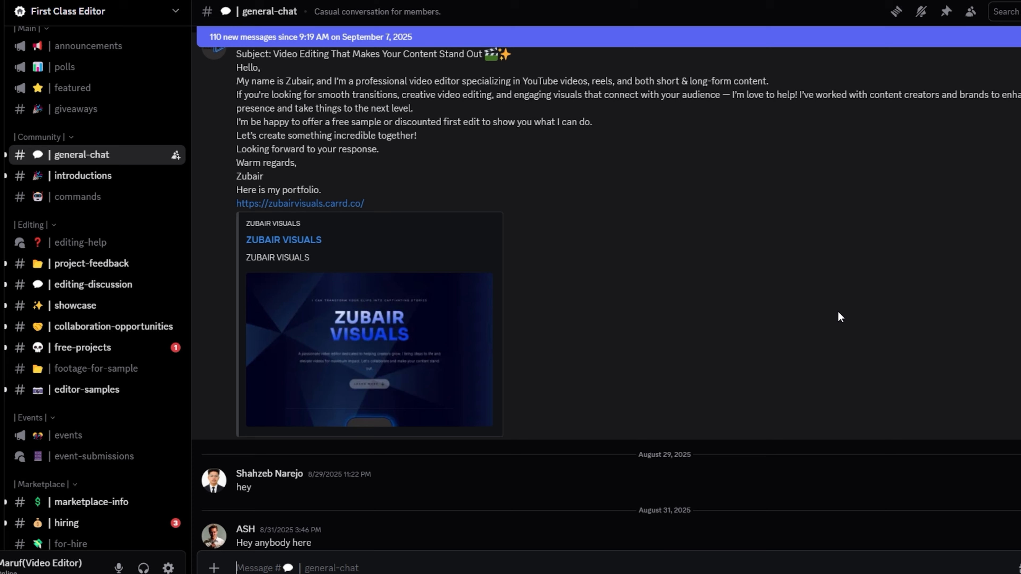
Step: Switch to the First Class Editor server in Discord, browse general-chat and project-feedback, and open the editing-discussion channel
{"action": "scroll", "coordinate": [838, 311], "scroll_direction": "down", "scroll_amount": 15}
{"action": "scroll", "coordinate": [811, 302], "scroll_direction": "down", "scroll_amount": 10}
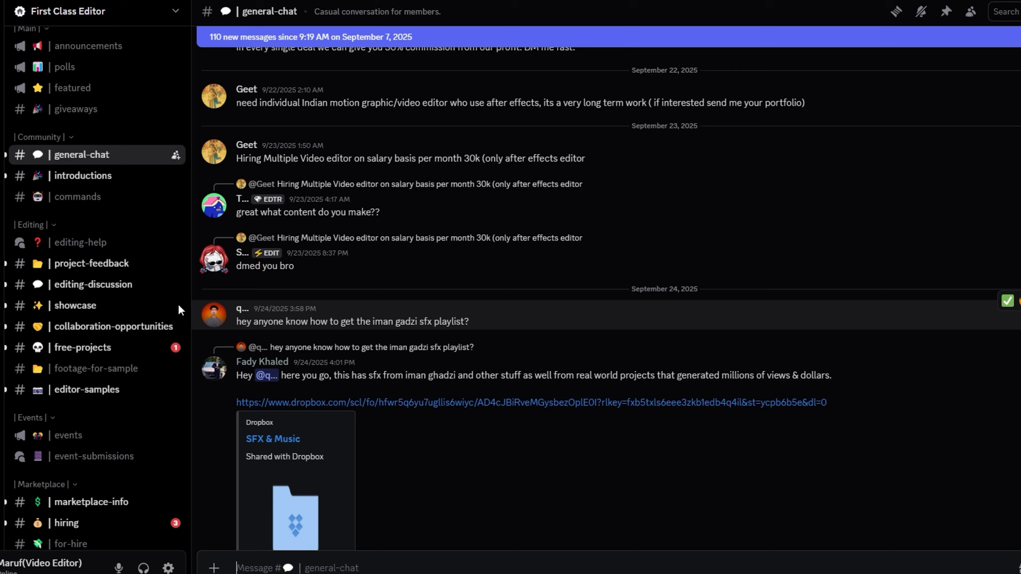
{"action": "left_click", "coordinate": [92, 263]}
{"action": "scroll", "coordinate": [866, 250], "scroll_direction": "down", "scroll_amount": 20}
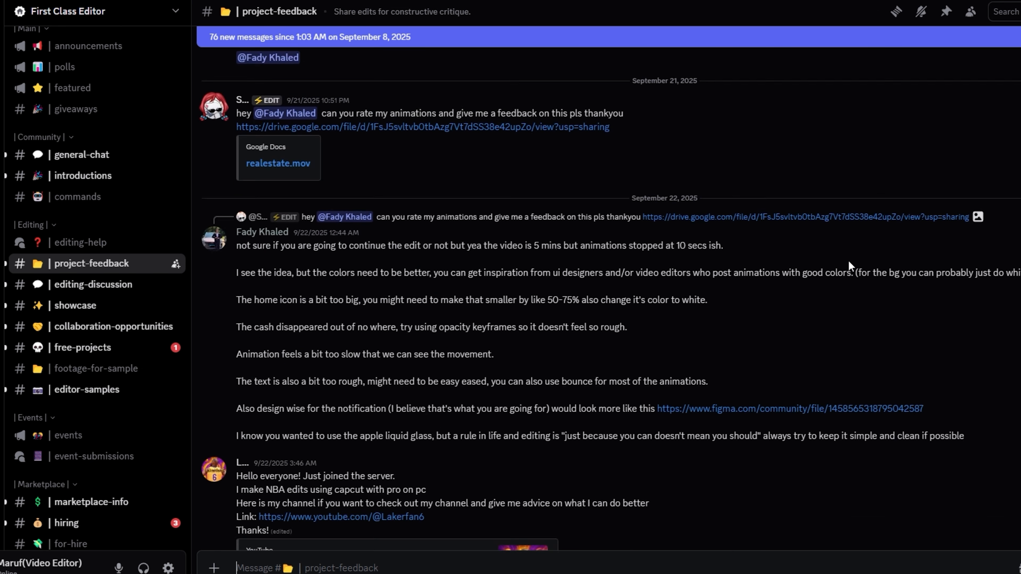
{"action": "scroll", "coordinate": [848, 260], "scroll_direction": "down", "scroll_amount": 10}
{"action": "left_click", "coordinate": [101, 287]}
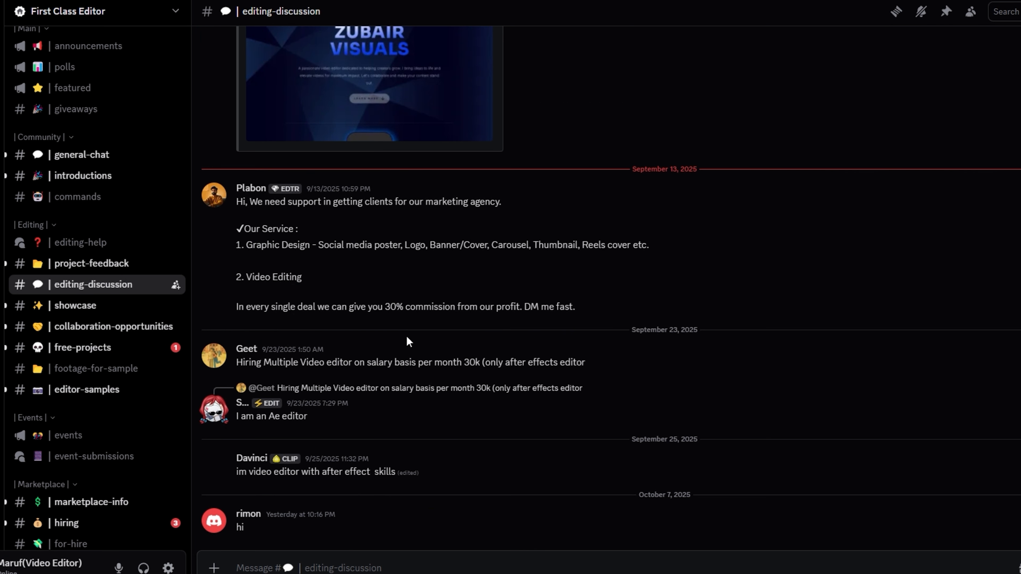